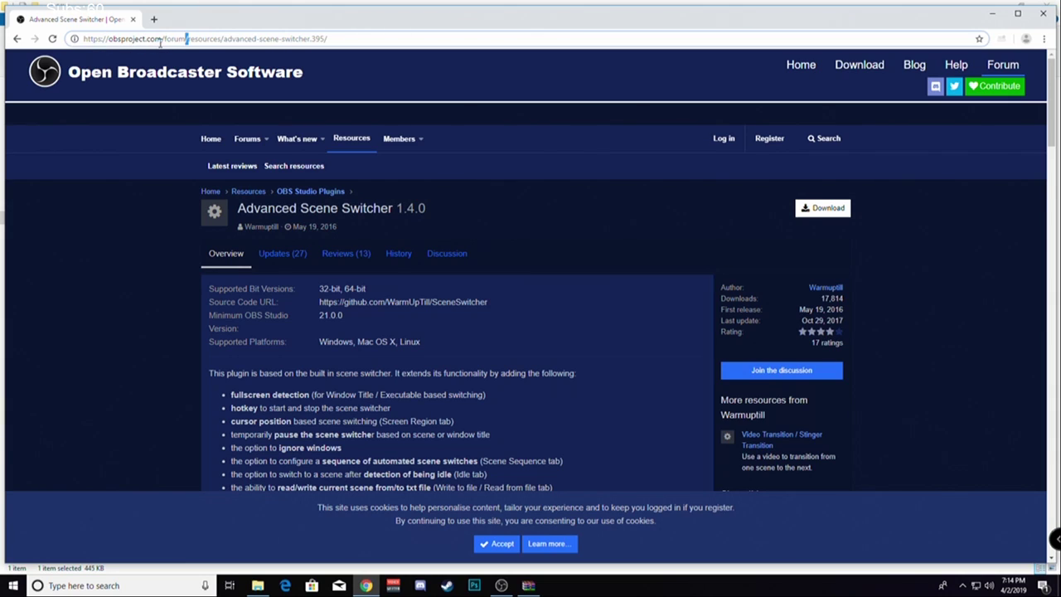
Download the Advanced Scene Switcher 1.4.0 zip, then set Chrome aside to show the extracted 64bit folder.
{"action": "left_click", "coordinate": [826, 212]}
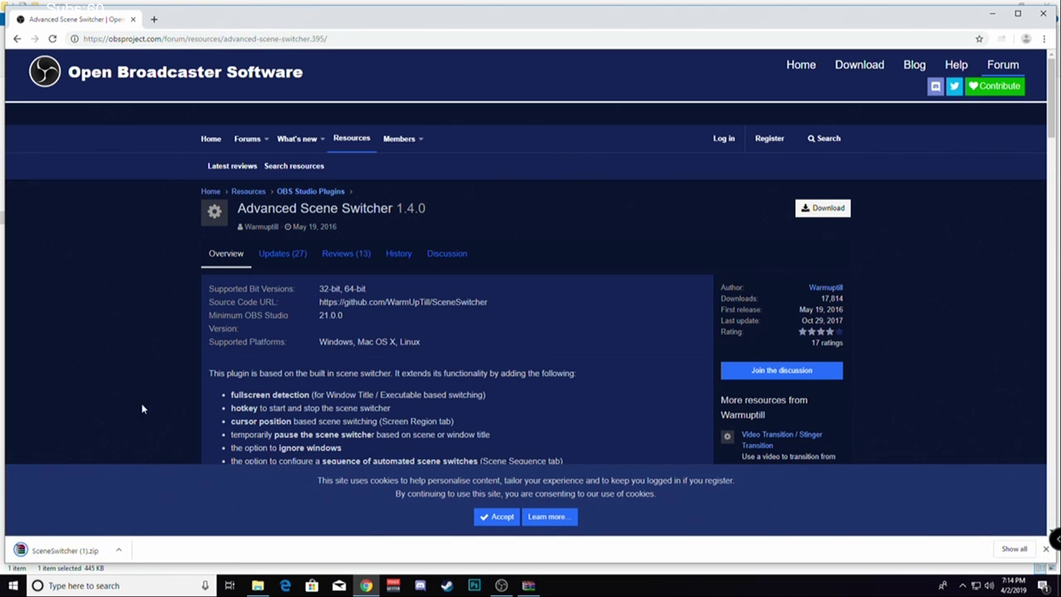
{"action": "left_click", "coordinate": [993, 19]}
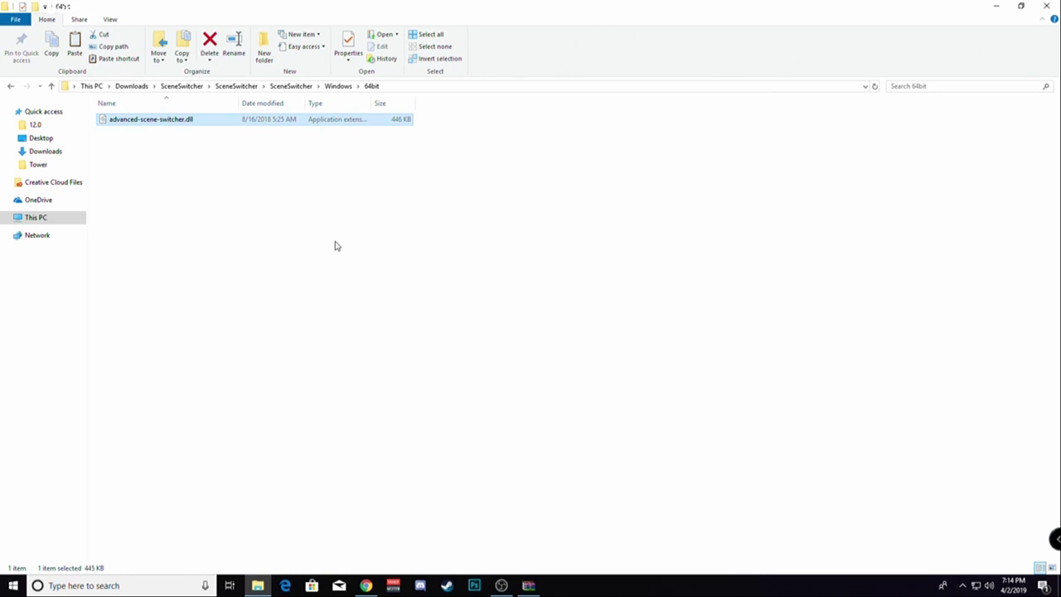
Paste advanced-scene-switcher.dll into obs-studio\obs-plugins\64bit, granting admin permission.
{"action": "left_click", "coordinate": [1006, 11]}
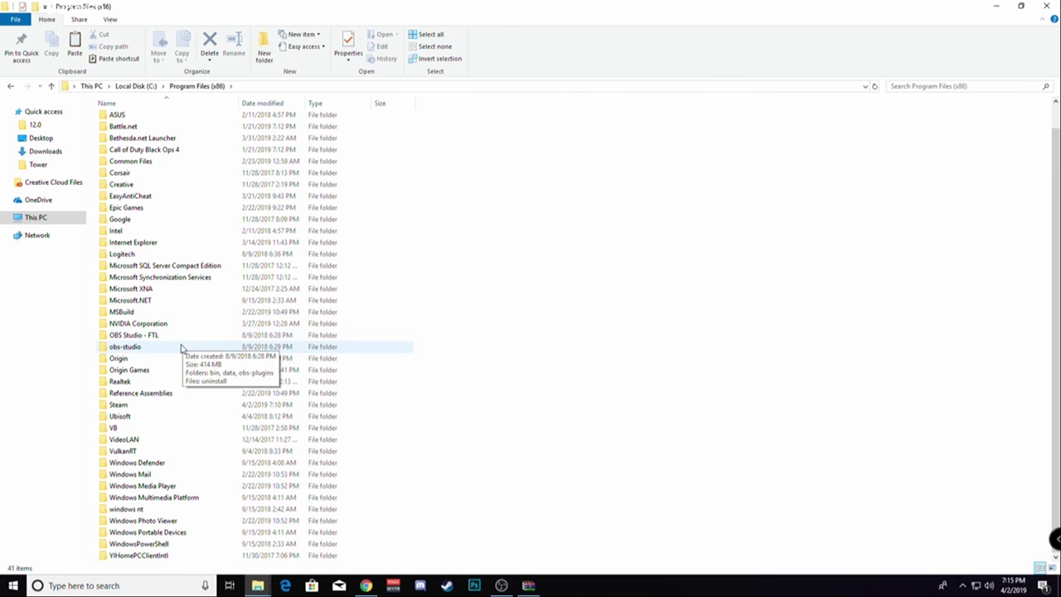
{"action": "double_click", "coordinate": [183, 346]}
{"action": "double_click", "coordinate": [154, 143]}
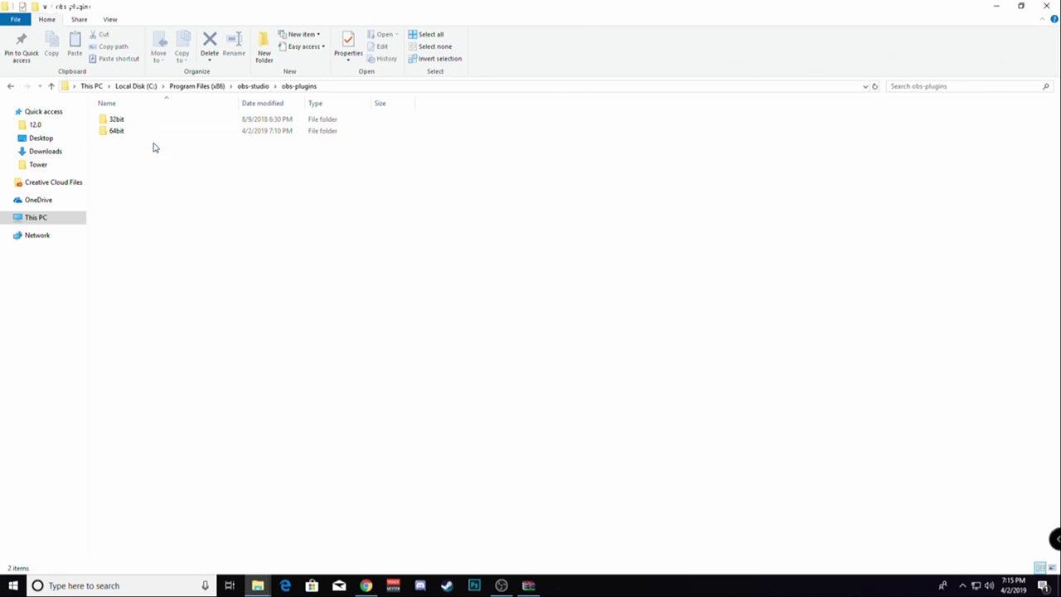
{"action": "double_click", "coordinate": [116, 131]}
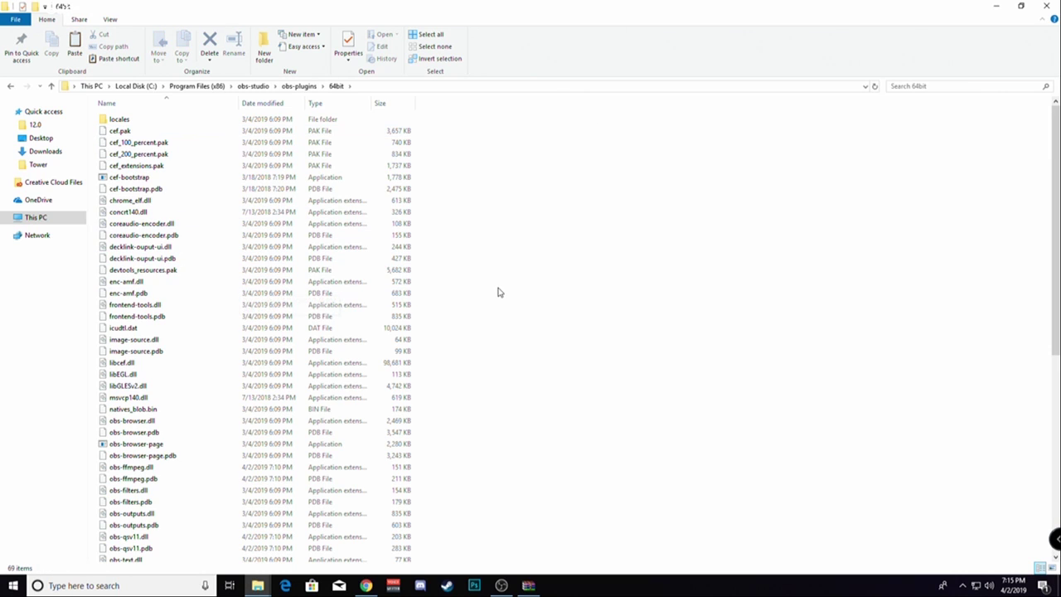
{"action": "key", "text": "ctrl+v"}
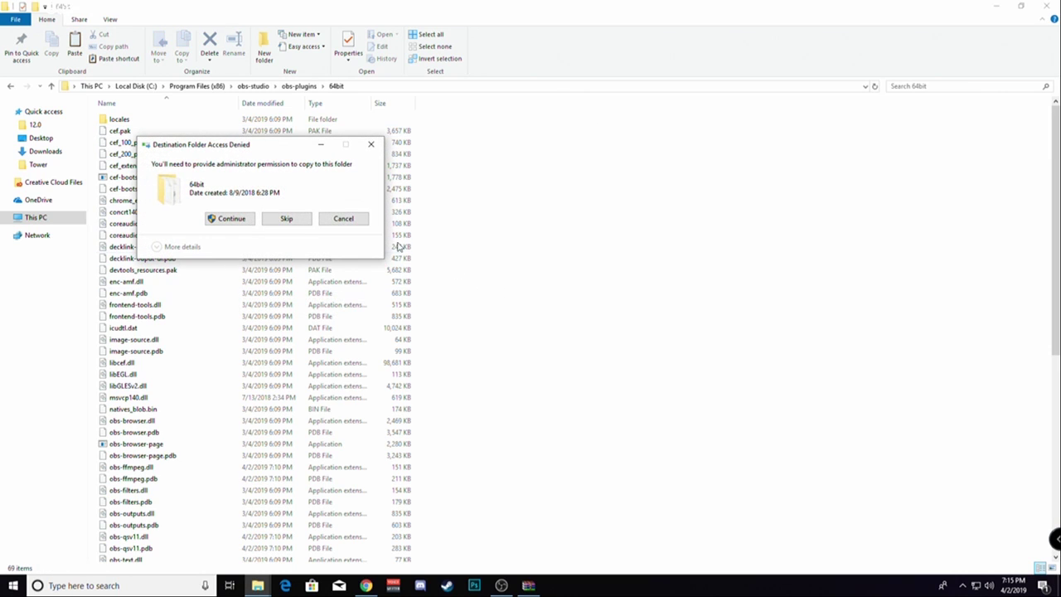
{"action": "left_click", "coordinate": [241, 221]}
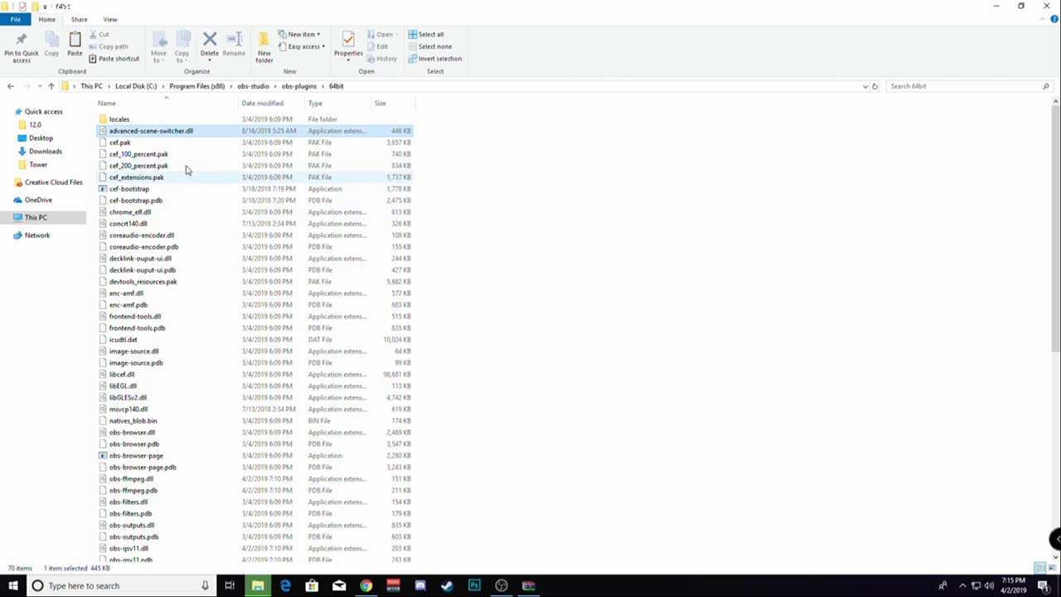
Paste the dll into OBS Studio - FTL\obs-plugins\64bit as well, granting admin permission.
{"action": "left_click", "coordinate": [11, 86]}
{"action": "left_click", "coordinate": [11, 87]}
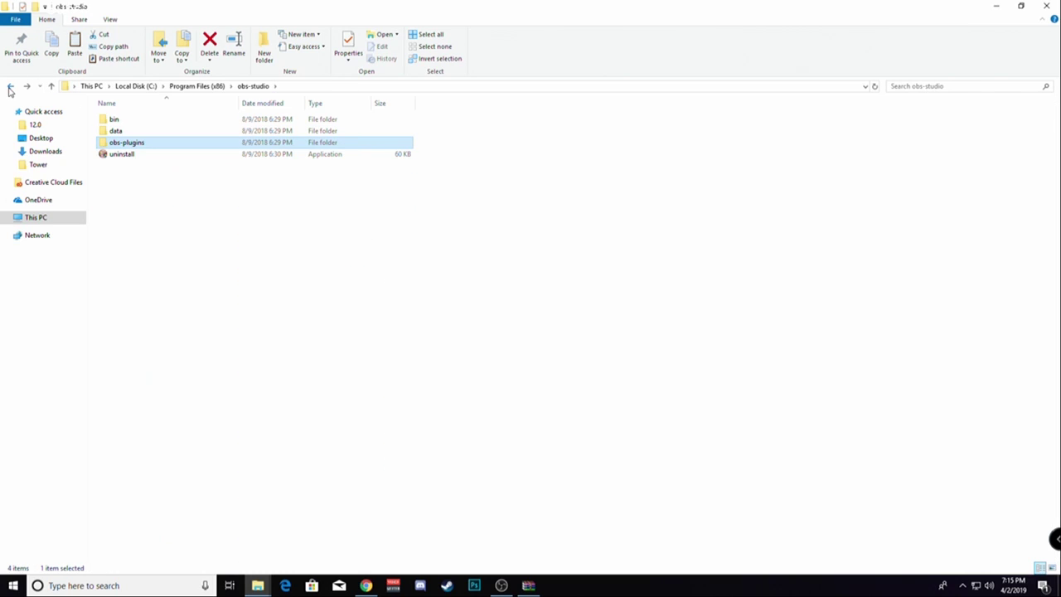
{"action": "left_click", "coordinate": [11, 86]}
{"action": "double_click", "coordinate": [163, 365]}
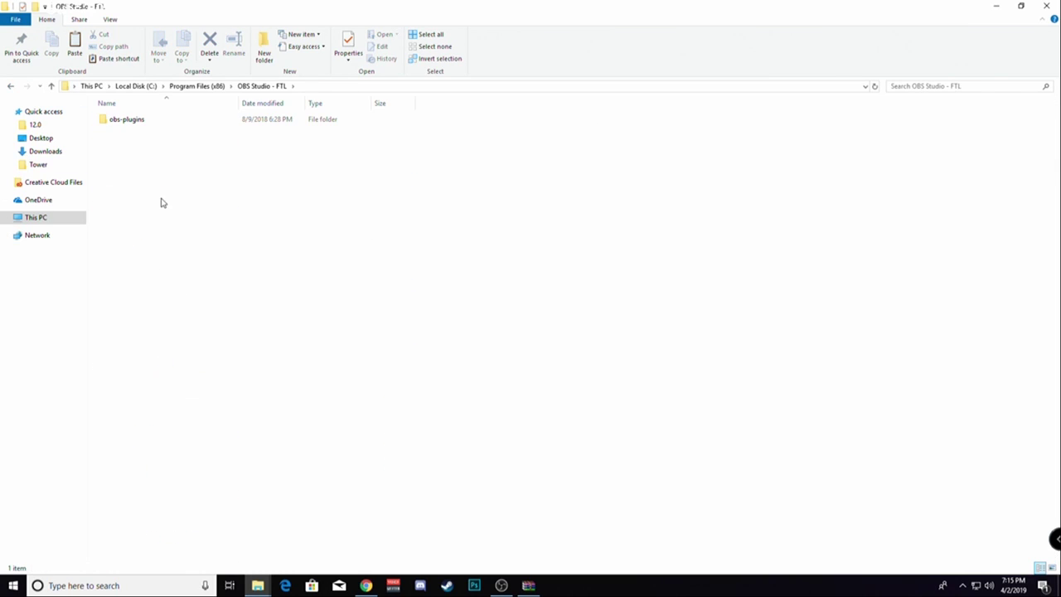
{"action": "double_click", "coordinate": [132, 121]}
{"action": "double_click", "coordinate": [116, 120]}
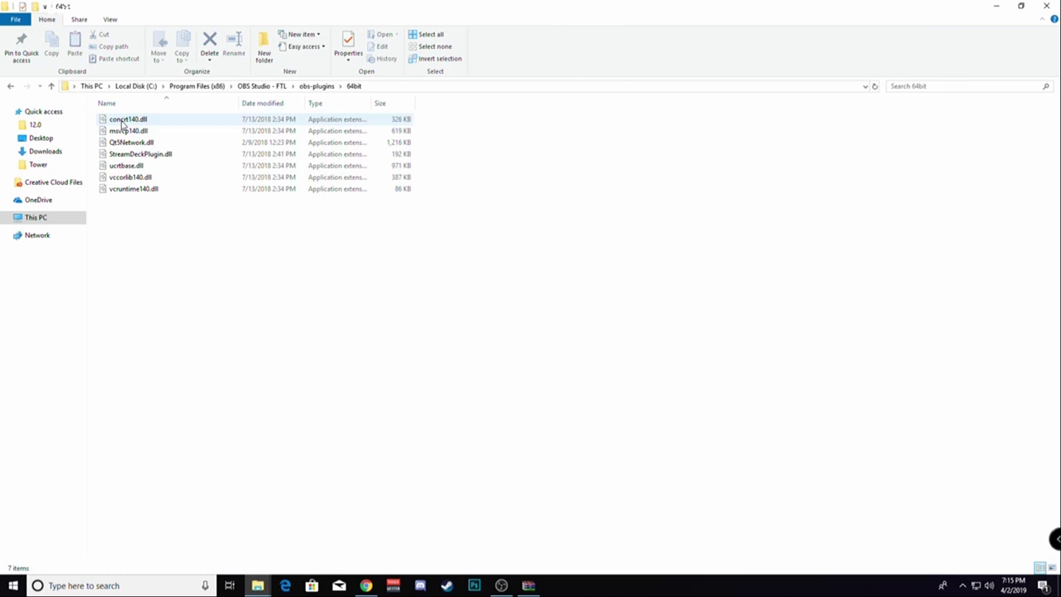
{"action": "key", "text": "ctrl+v"}
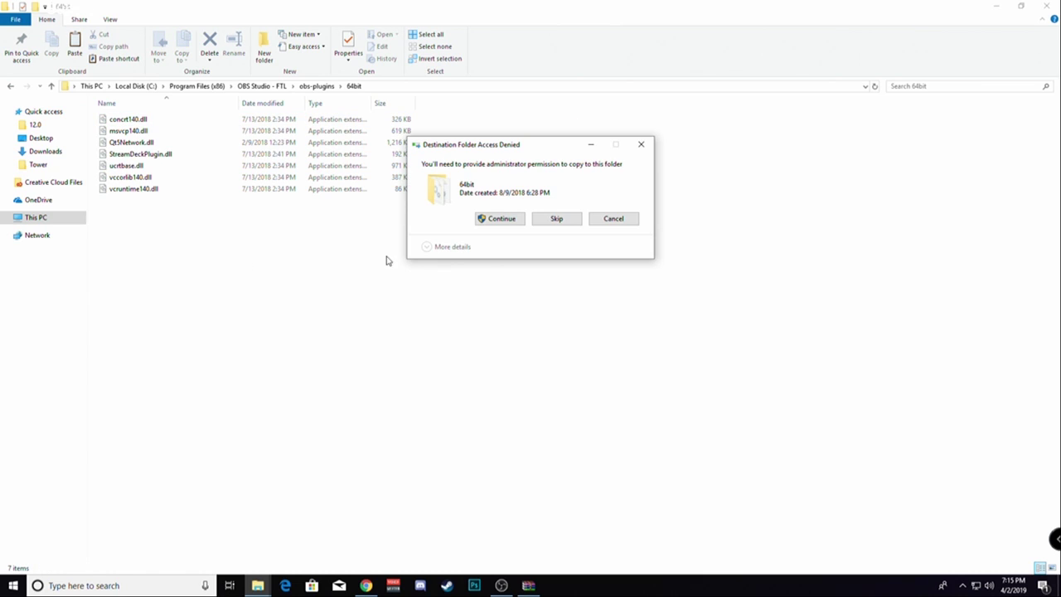
{"action": "left_click", "coordinate": [503, 220]}
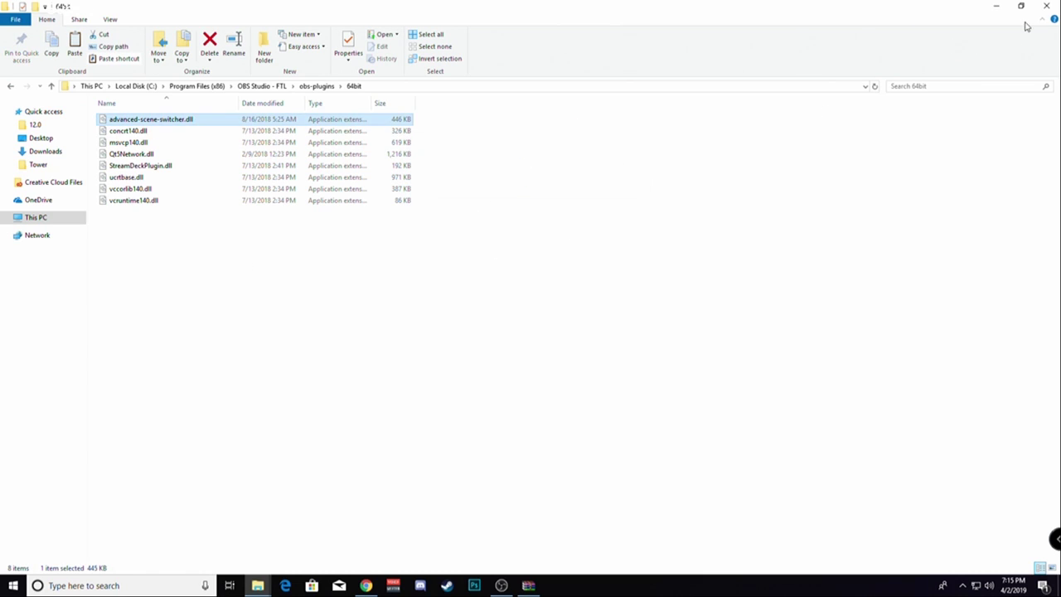
Close both File Explorer windows and quit OBS Studio.
{"action": "left_click", "coordinate": [1047, 6]}
{"action": "left_click", "coordinate": [1047, 7]}
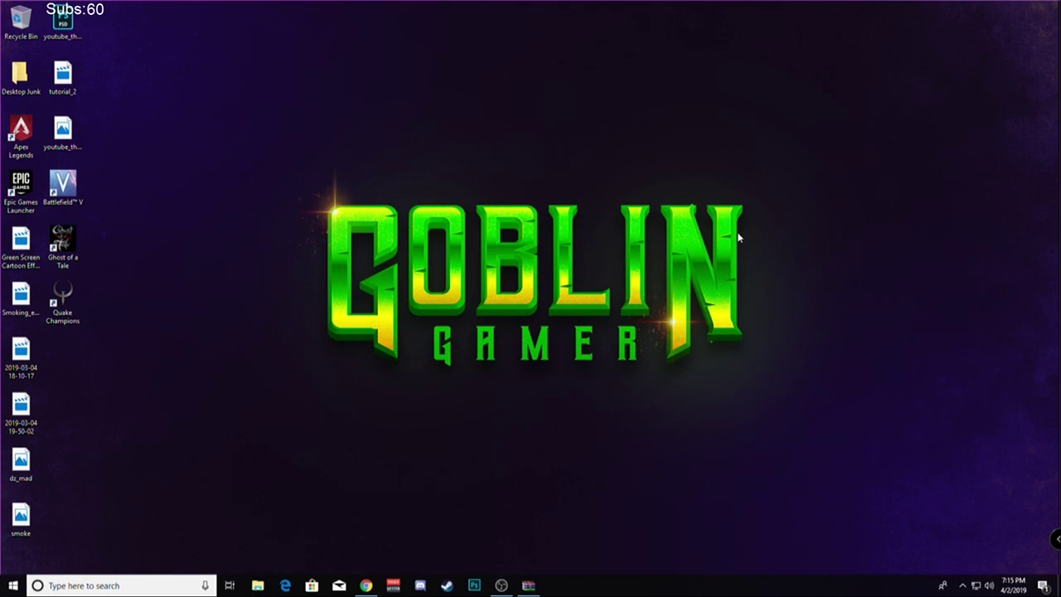
{"action": "left_click", "coordinate": [500, 585]}
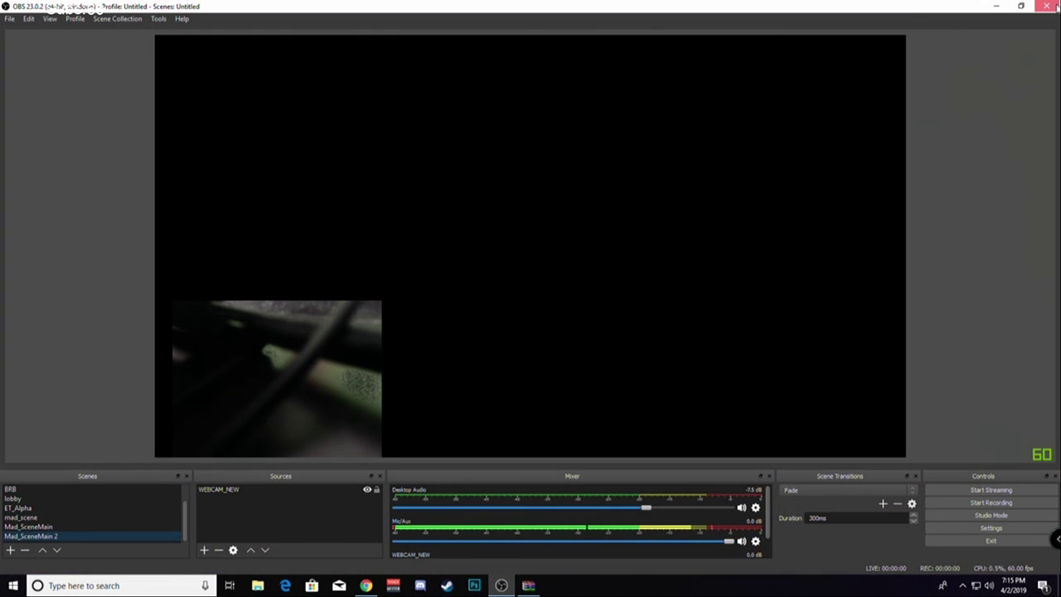
{"action": "key", "text": "alt+F4"}
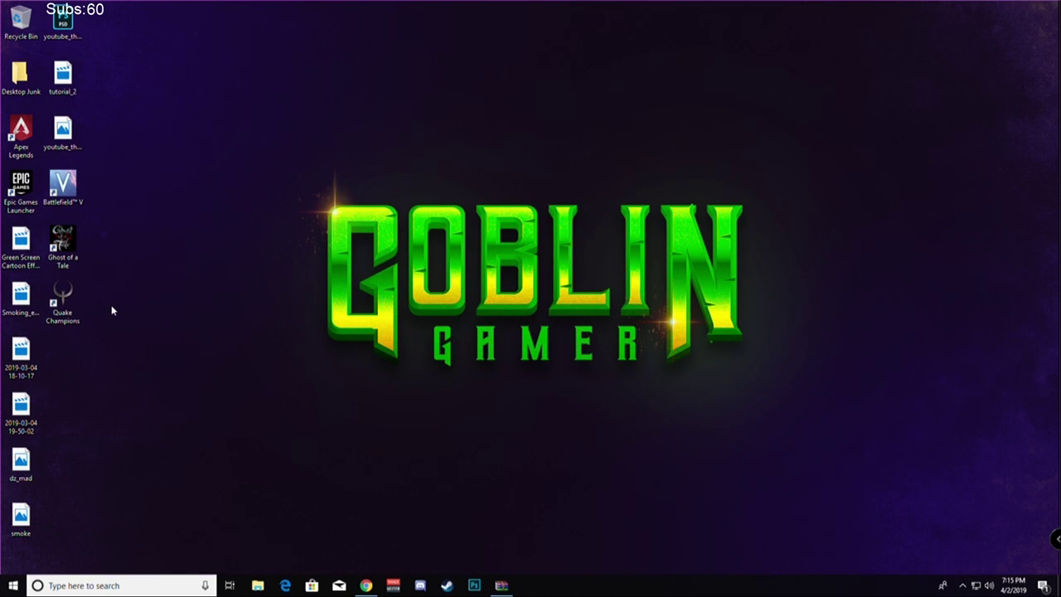
Relaunch OBS Studio (64bit) from a Windows search for 'obs'.
{"action": "left_click", "coordinate": [150, 576]}
{"action": "type", "text": "obs"}
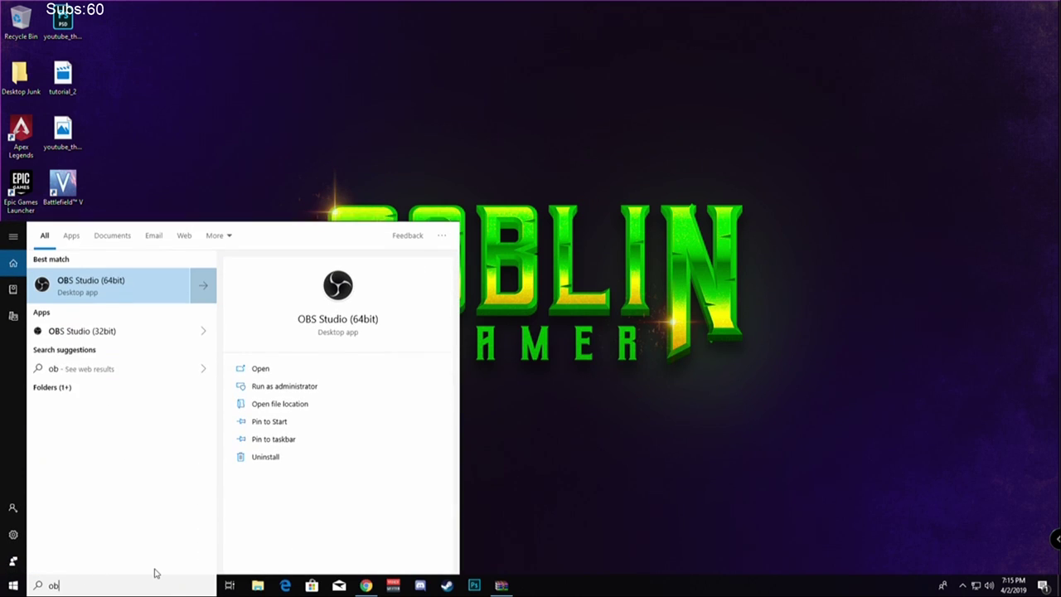
{"action": "left_click", "coordinate": [109, 294]}
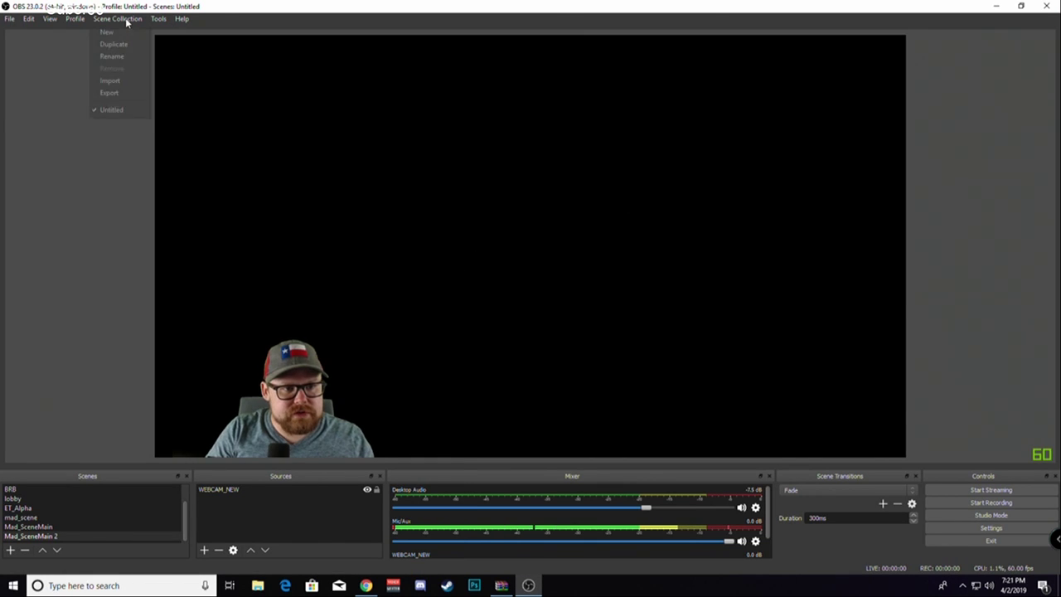
{"action": "mouse_move", "coordinate": [163, 19]}
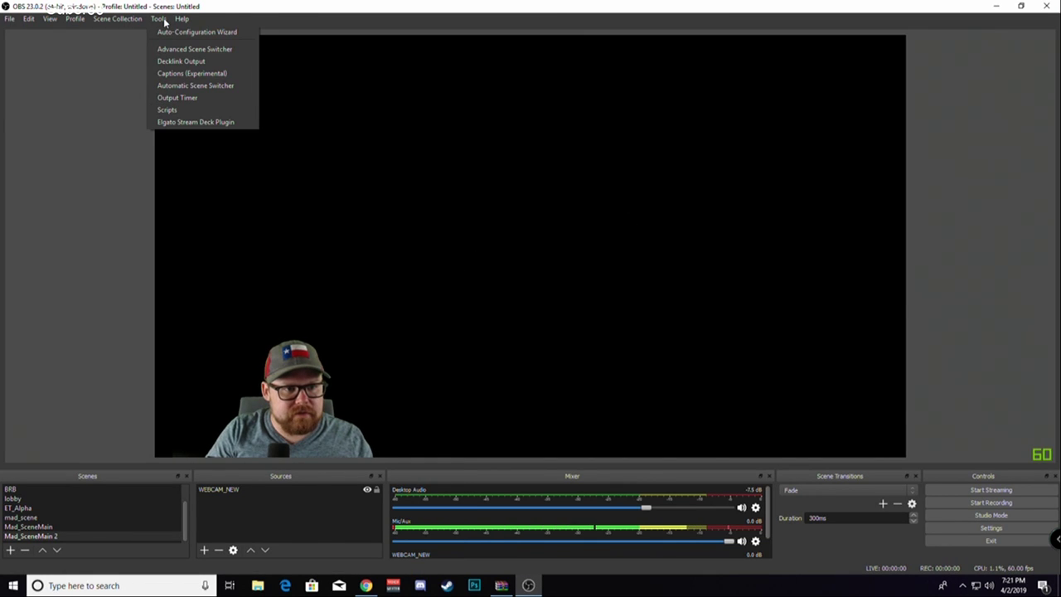
Create a new scene named Smoke_poof.
{"action": "left_click", "coordinate": [86, 314]}
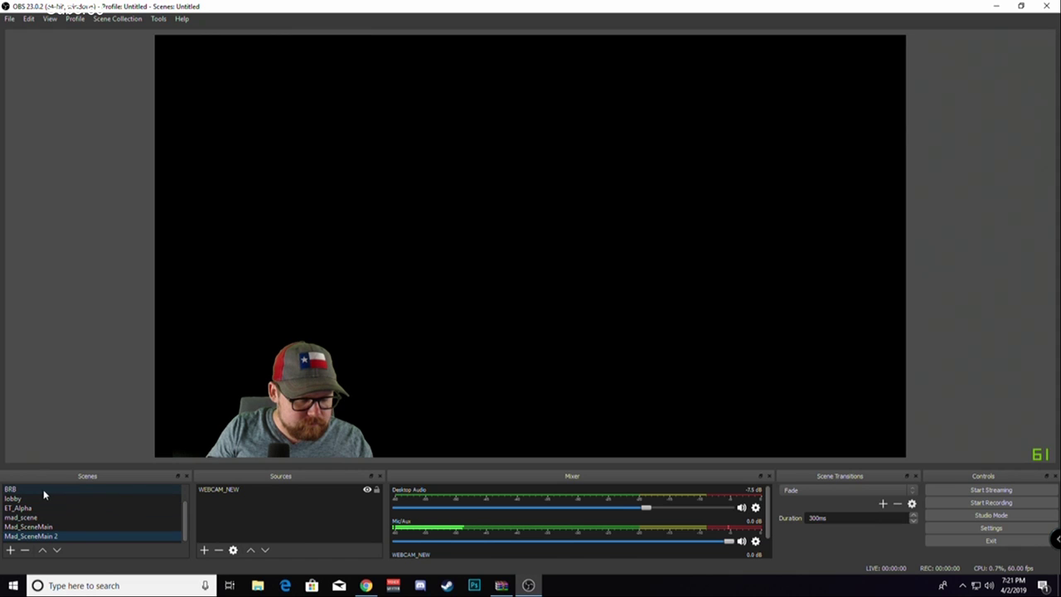
{"action": "left_click", "coordinate": [11, 550]}
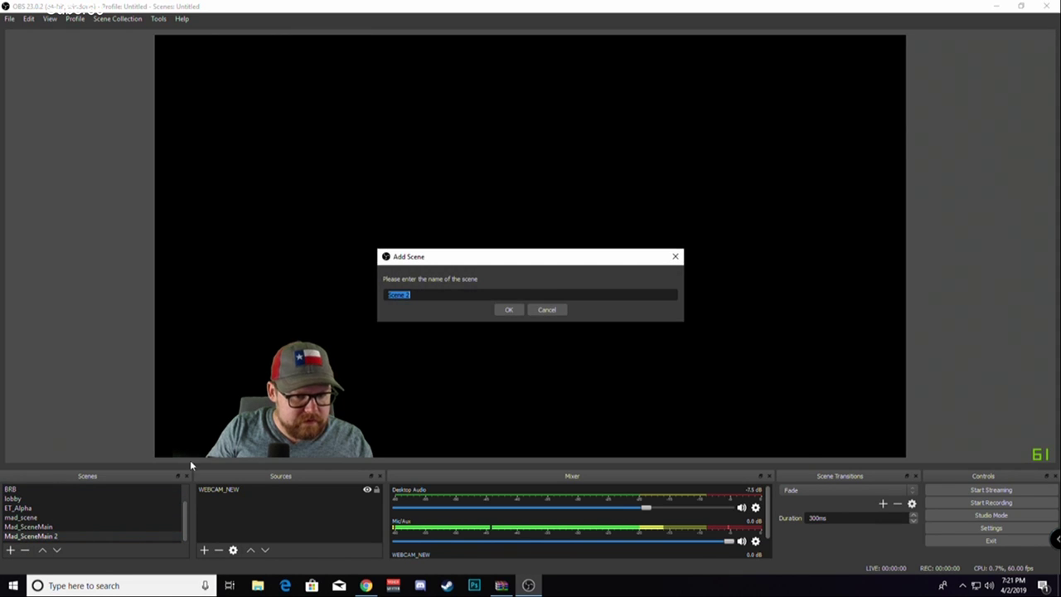
{"action": "type", "text": "Smoke_"}
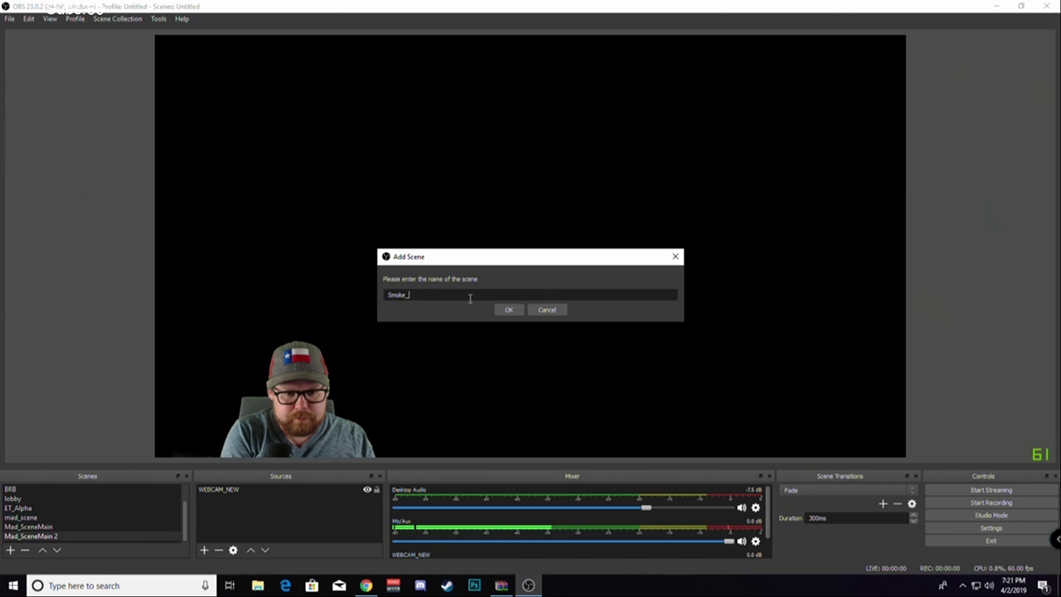
{"action": "type", "text": "poof"}
{"action": "key", "text": "Return"}
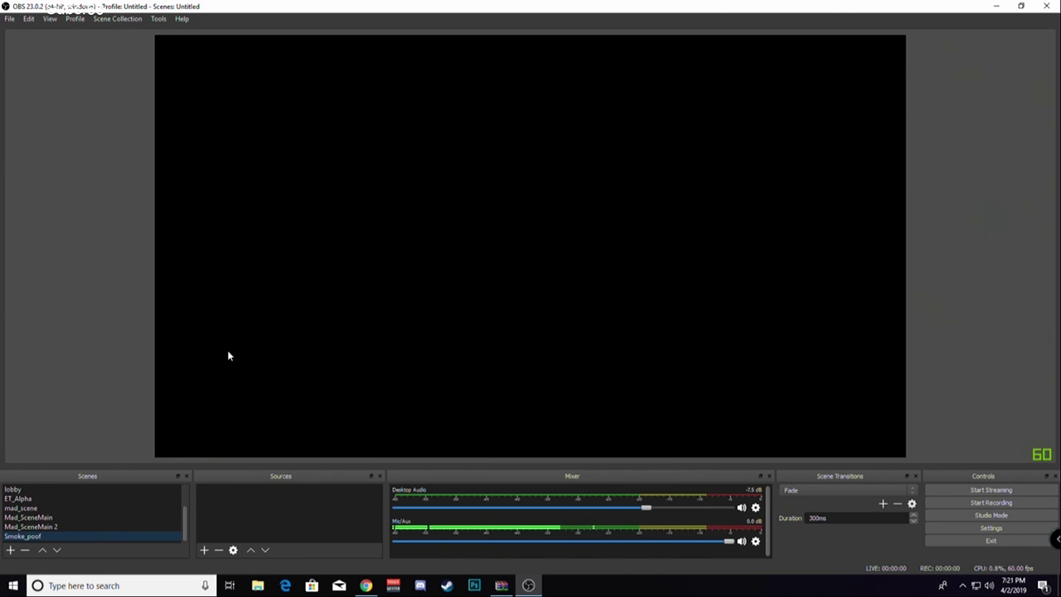
Add the existing Mad_SceneMain 2 scene as a source in Smoke_poof.
{"action": "left_click", "coordinate": [204, 549]}
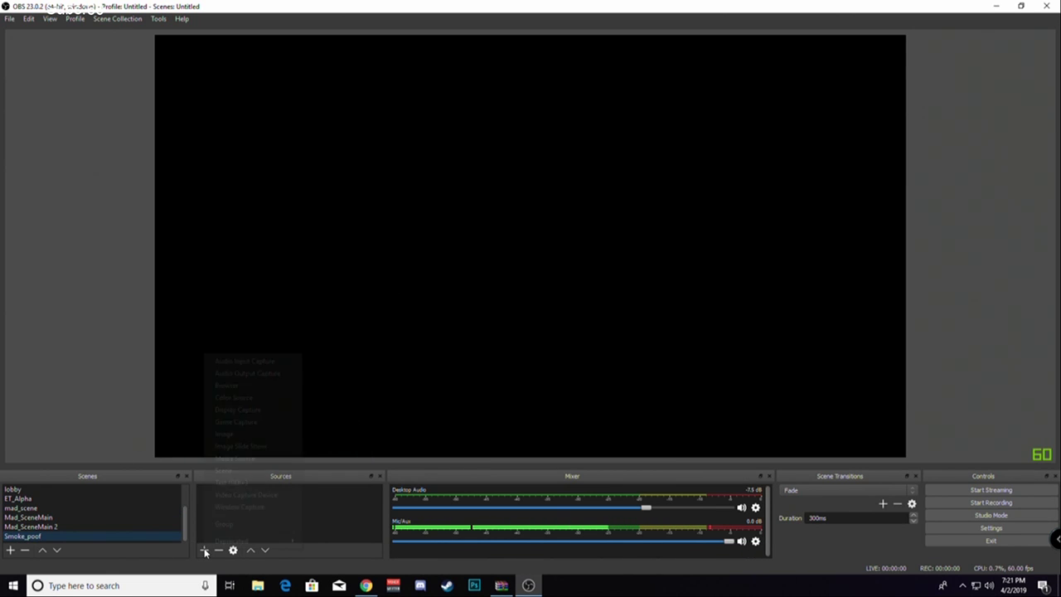
{"action": "left_click", "coordinate": [252, 481]}
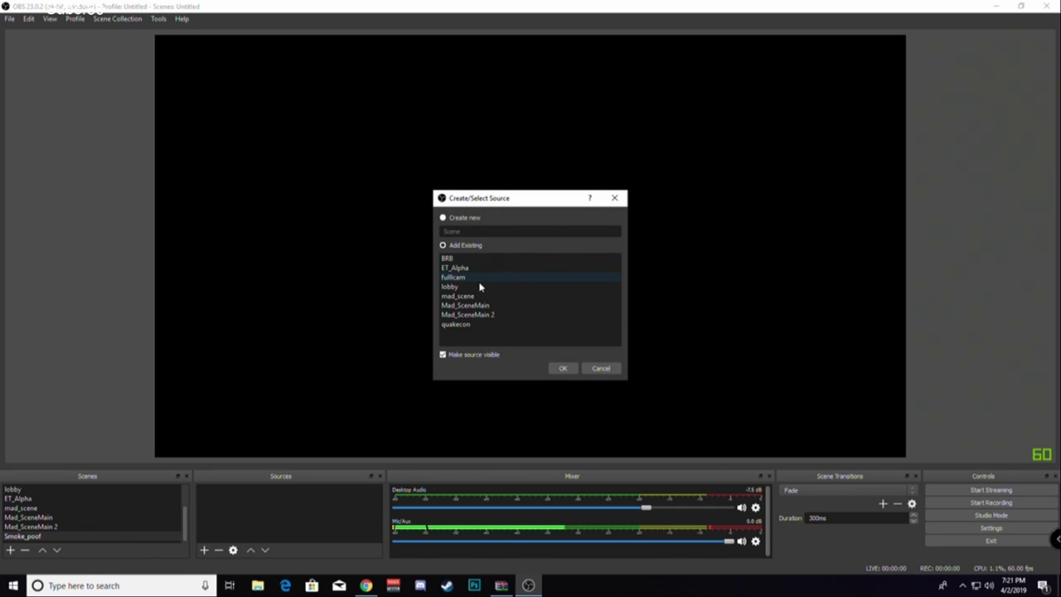
{"action": "left_click", "coordinate": [481, 316]}
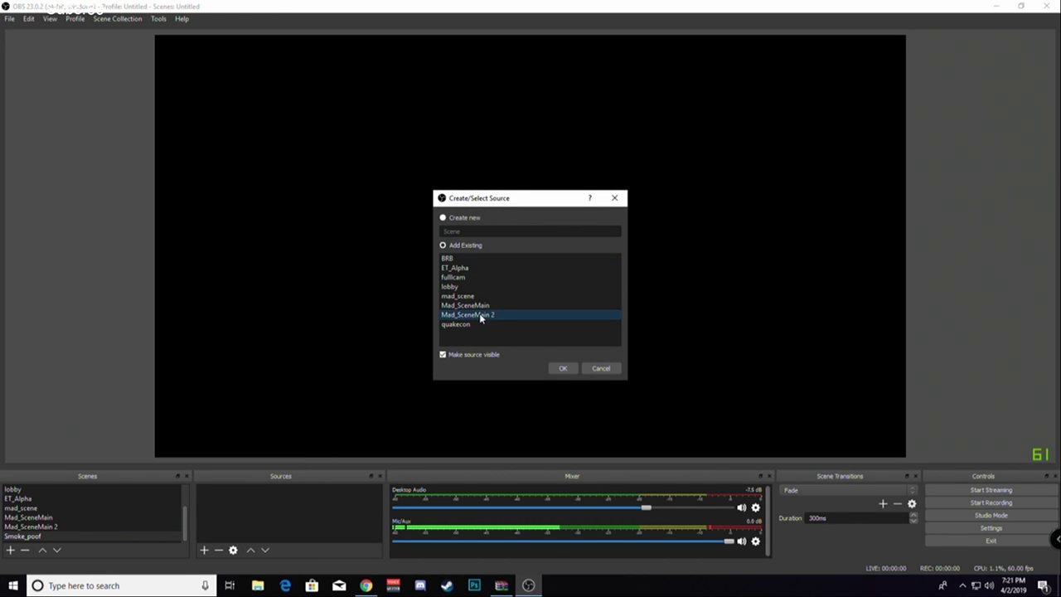
{"action": "left_click", "coordinate": [563, 369]}
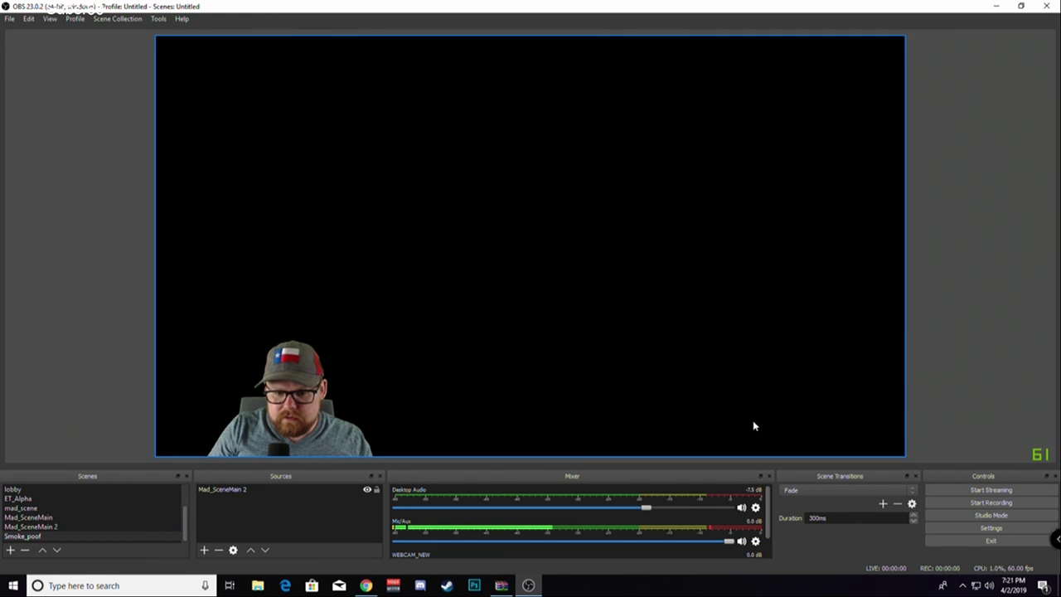
{"action": "left_click", "coordinate": [238, 489]}
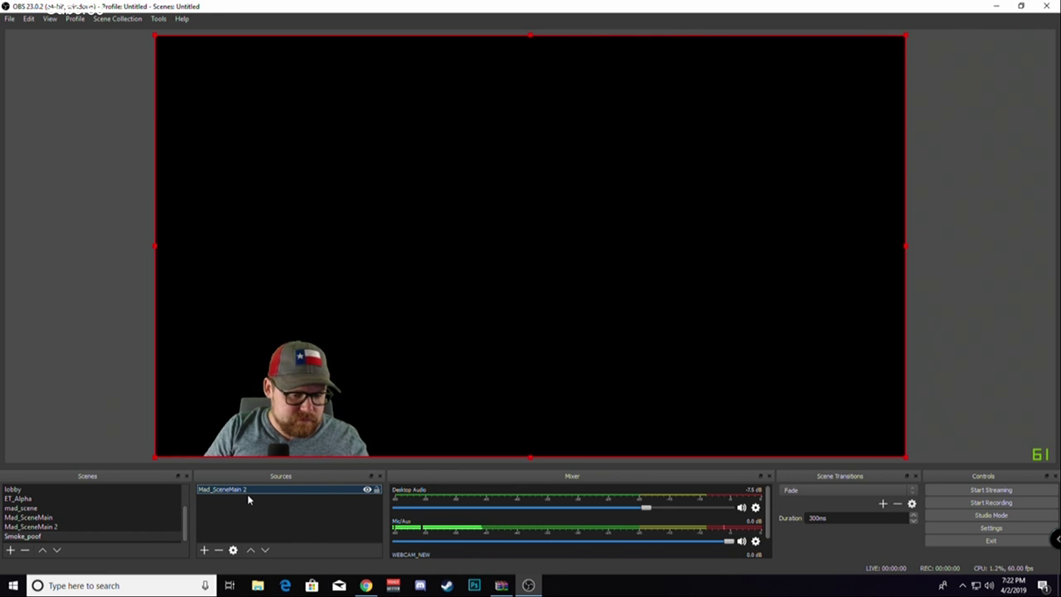
Add a media source named poof_smoke playing Desktop\twitch\smokeburst.mp4.
{"action": "left_click", "coordinate": [205, 550]}
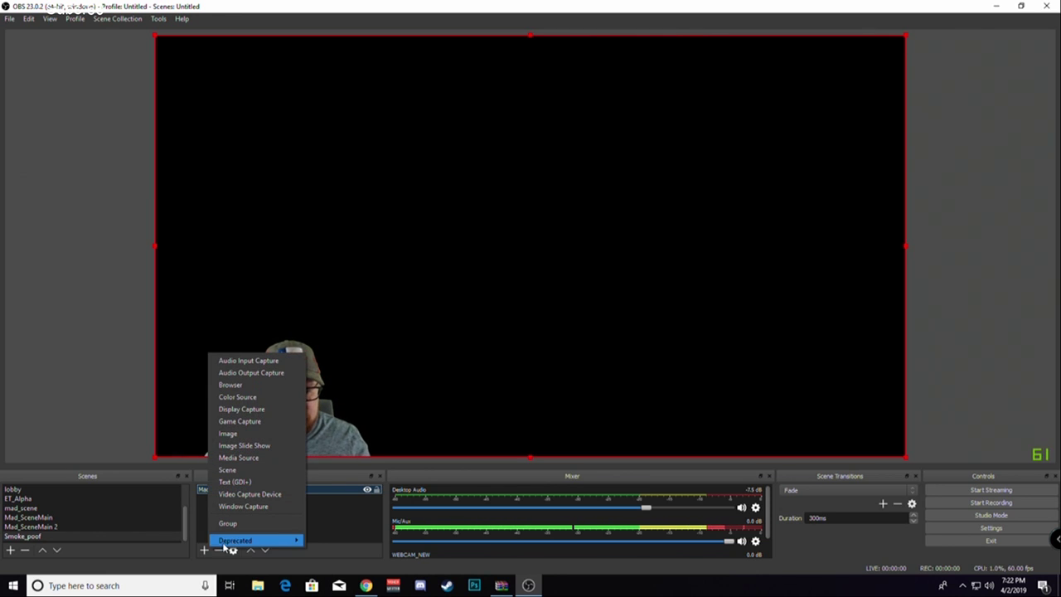
{"action": "left_click", "coordinate": [267, 457]}
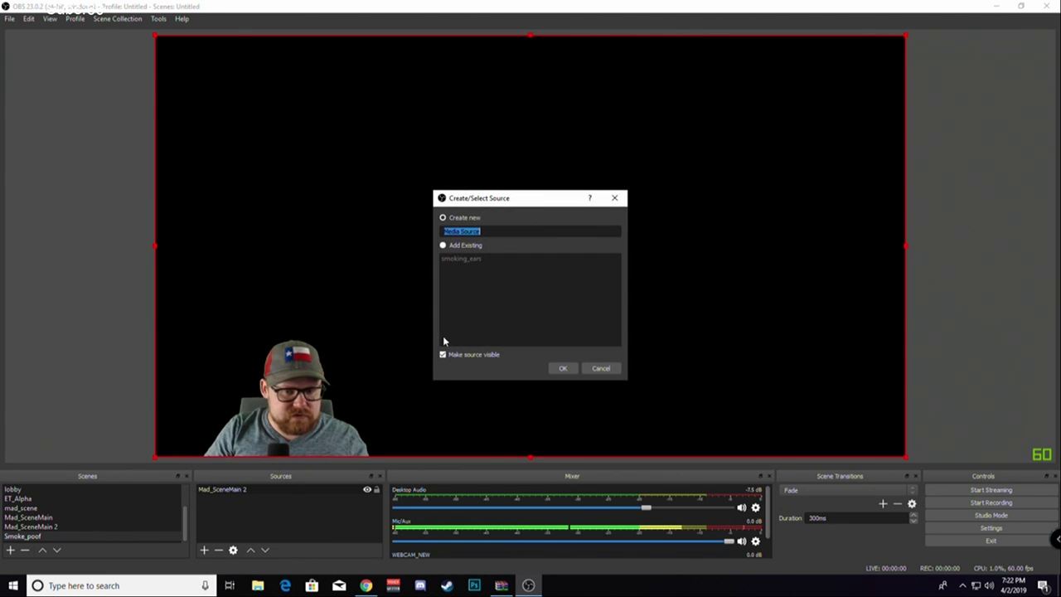
{"action": "type", "text": "poof_"}
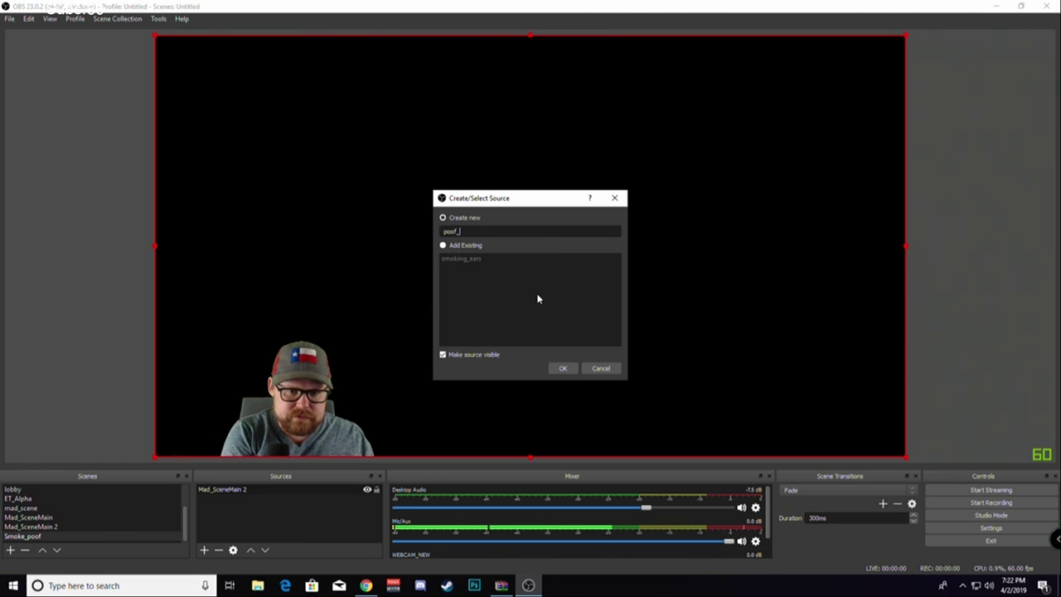
{"action": "type", "text": "smoke"}
{"action": "left_click", "coordinate": [562, 368]}
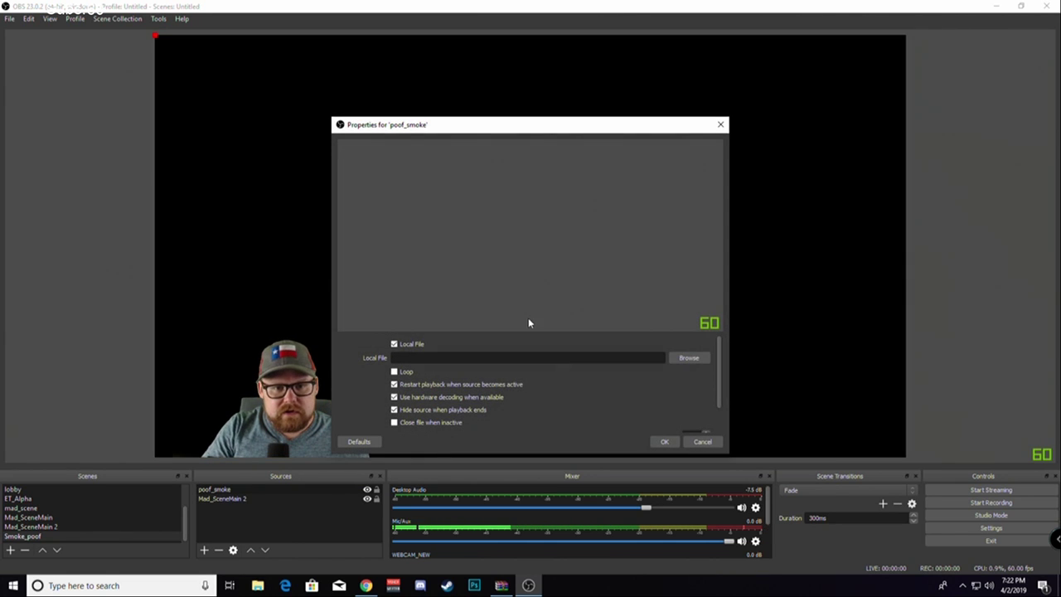
{"action": "left_click", "coordinate": [688, 357]}
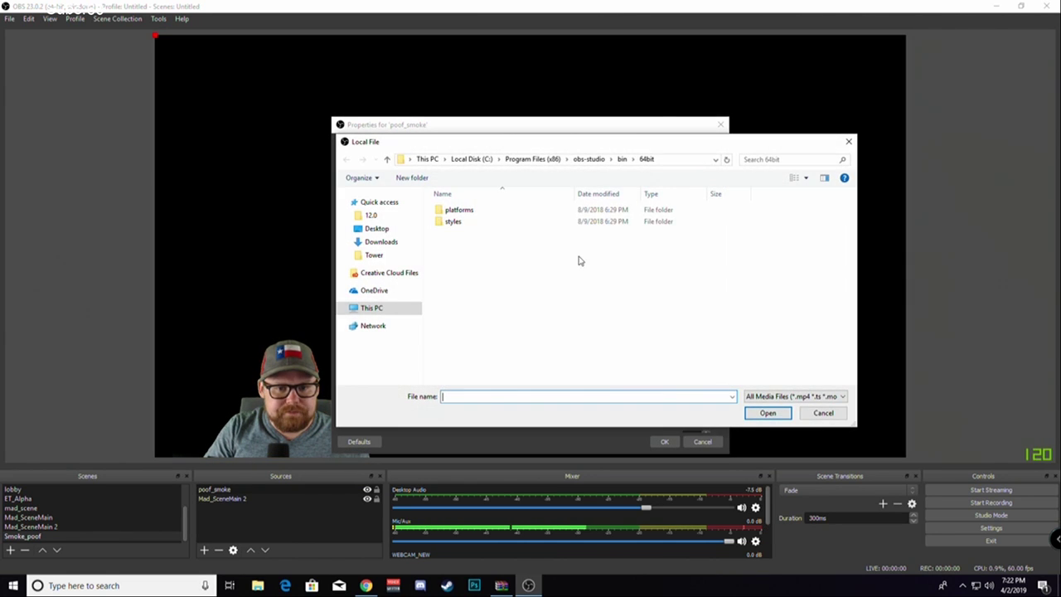
{"action": "left_click", "coordinate": [378, 229]}
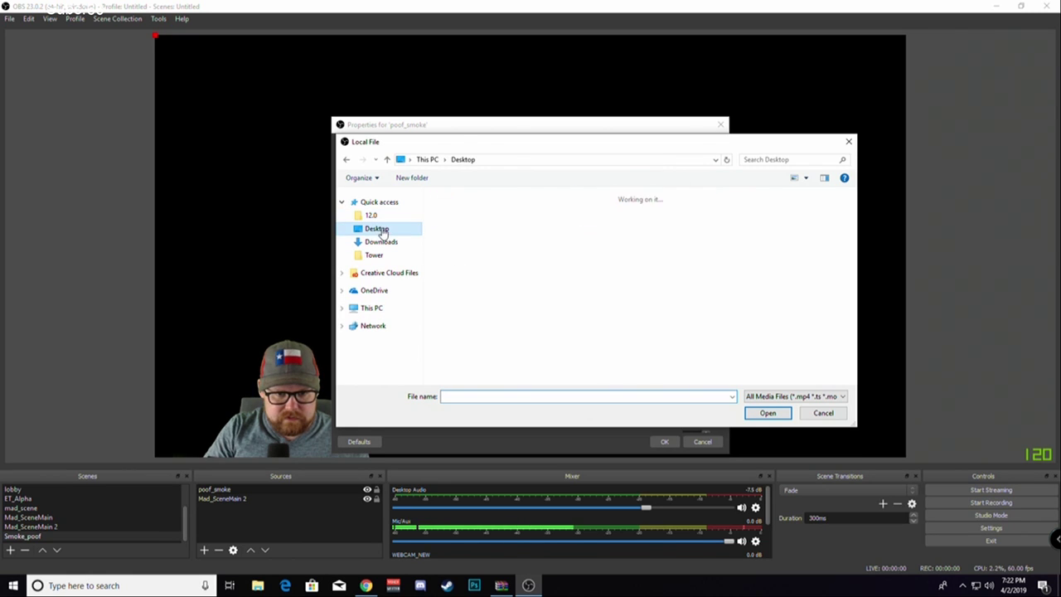
{"action": "double_click", "coordinate": [522, 219]}
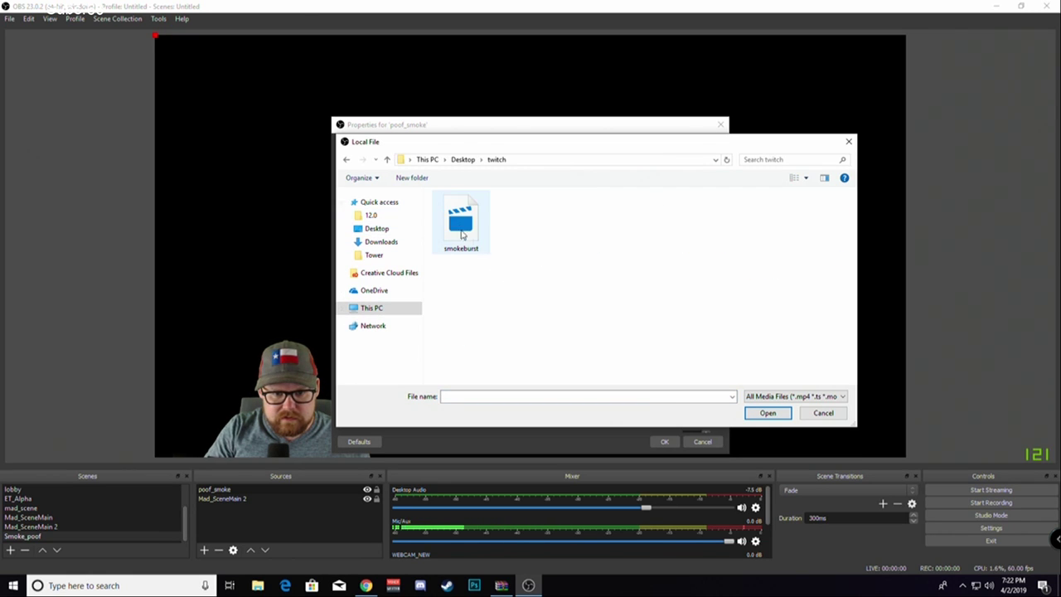
{"action": "double_click", "coordinate": [461, 235]}
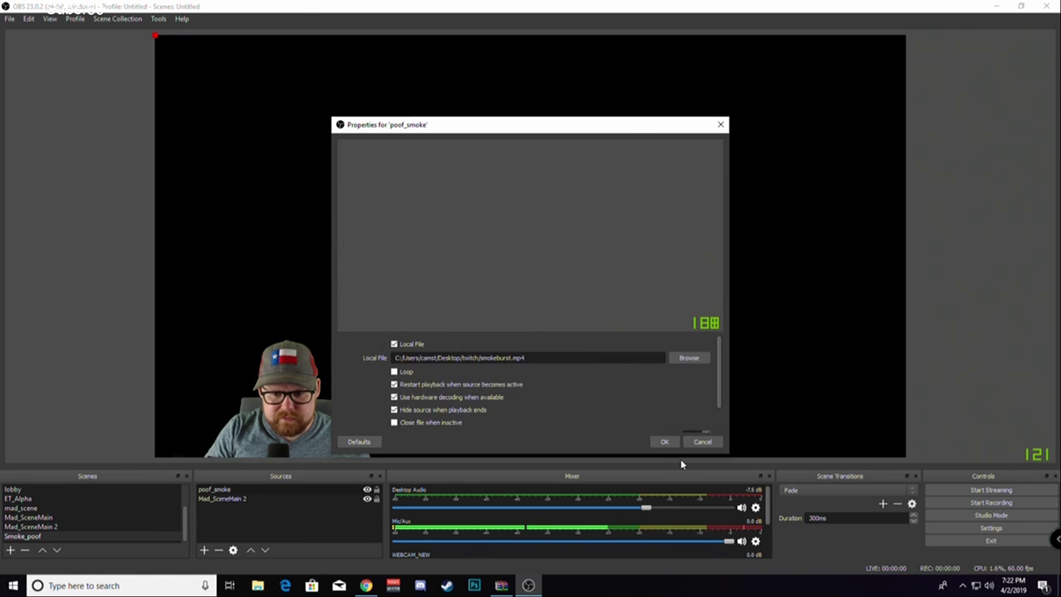
{"action": "left_click", "coordinate": [666, 440]}
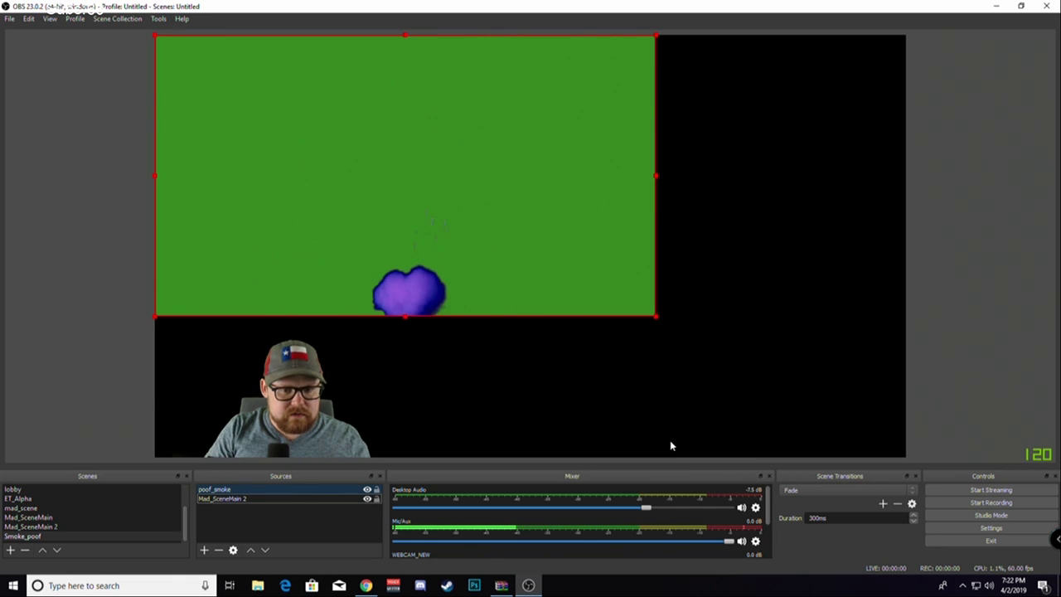
{"action": "right_click", "coordinate": [433, 261]}
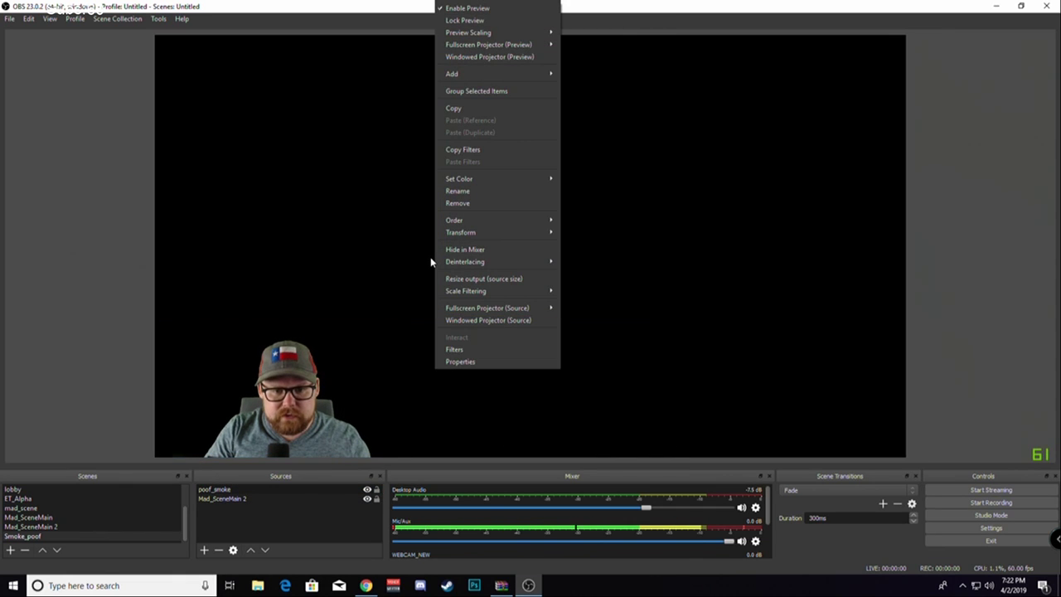
Add a Chroma Key filter with its default name to the poof_smoke source.
{"action": "left_click", "coordinate": [278, 488]}
{"action": "right_click", "coordinate": [267, 490]}
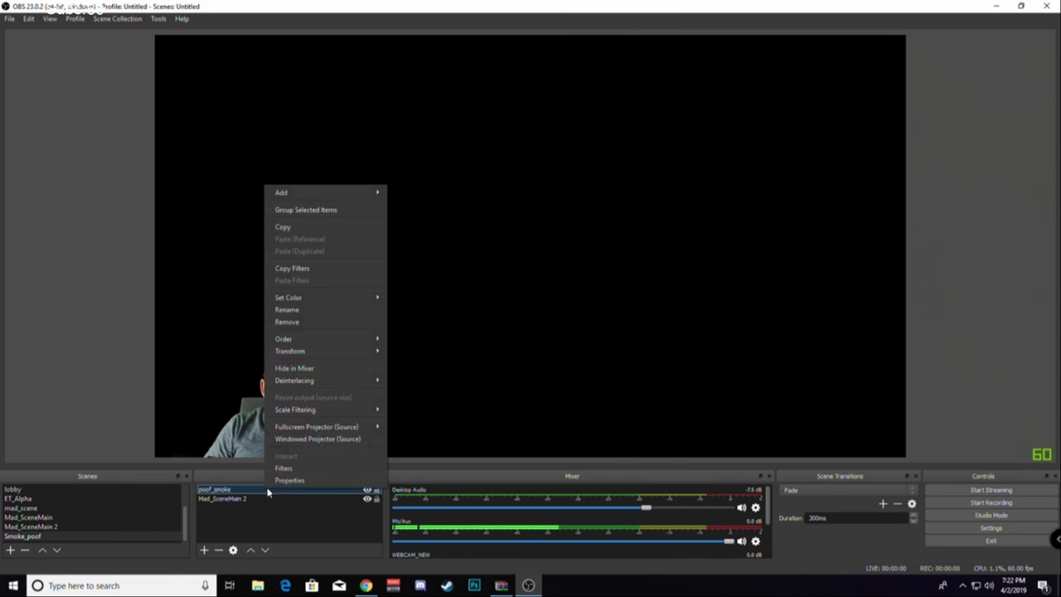
{"action": "left_click", "coordinate": [283, 468]}
{"action": "left_click", "coordinate": [305, 479]}
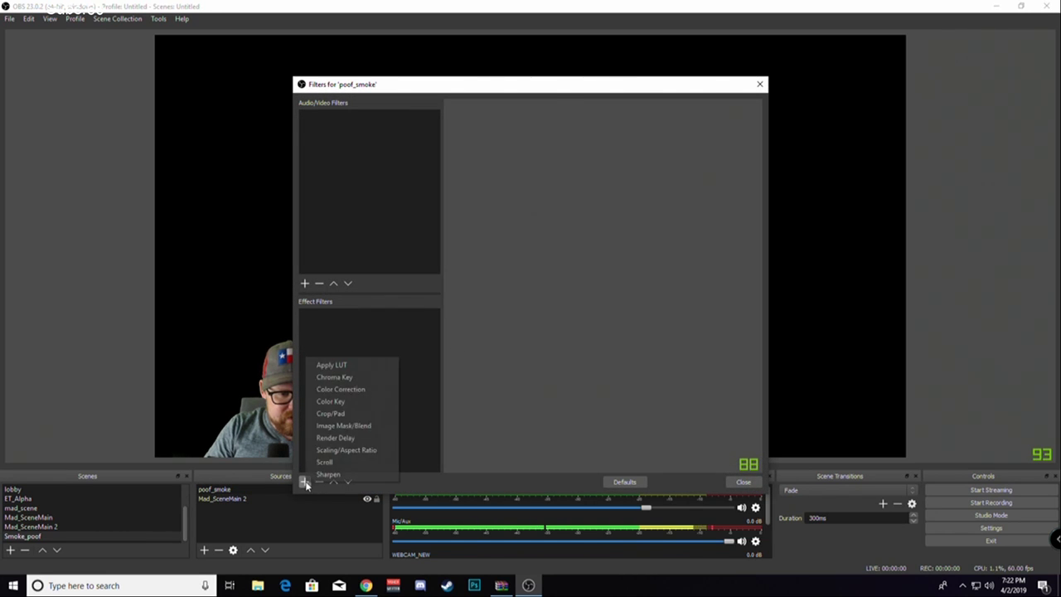
{"action": "left_click", "coordinate": [348, 376]}
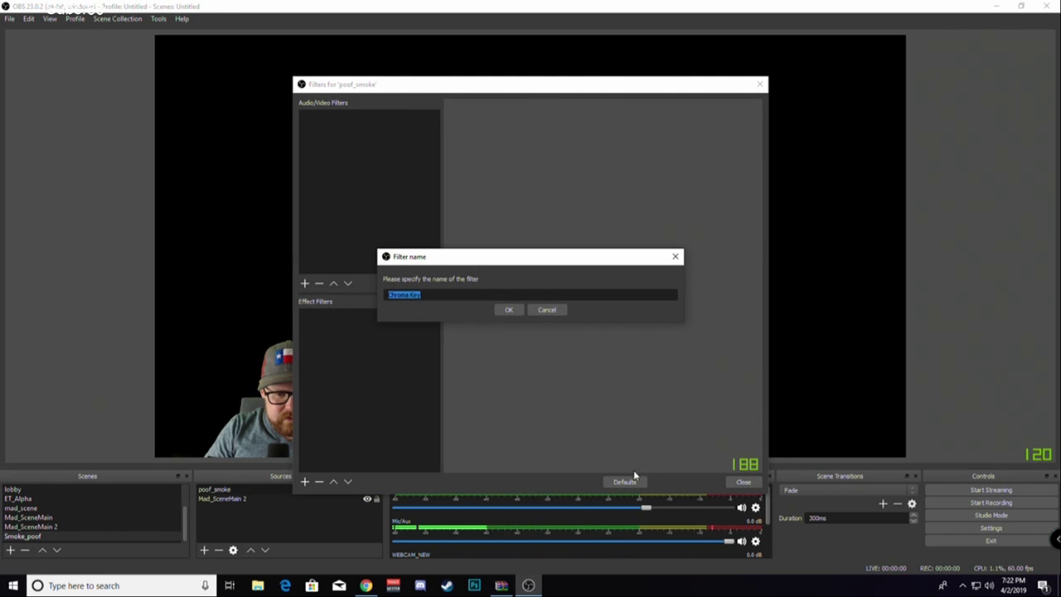
{"action": "left_click", "coordinate": [502, 312]}
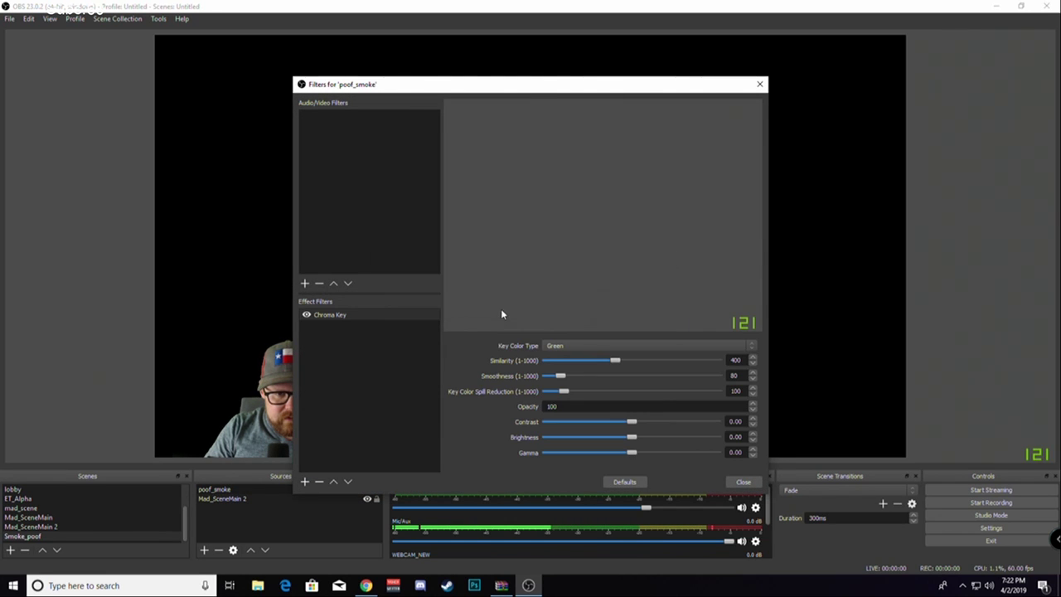
{"action": "left_click", "coordinate": [743, 483]}
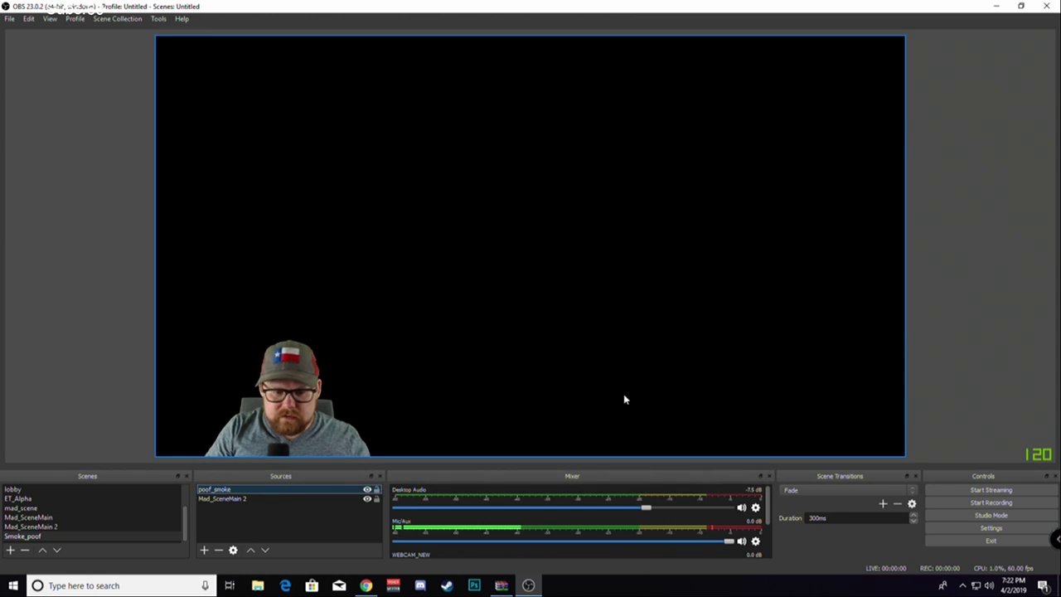
Replay poof_smoke, then enlarge and drag it over the bottom-left webcam area.
{"action": "right_click", "coordinate": [236, 493]}
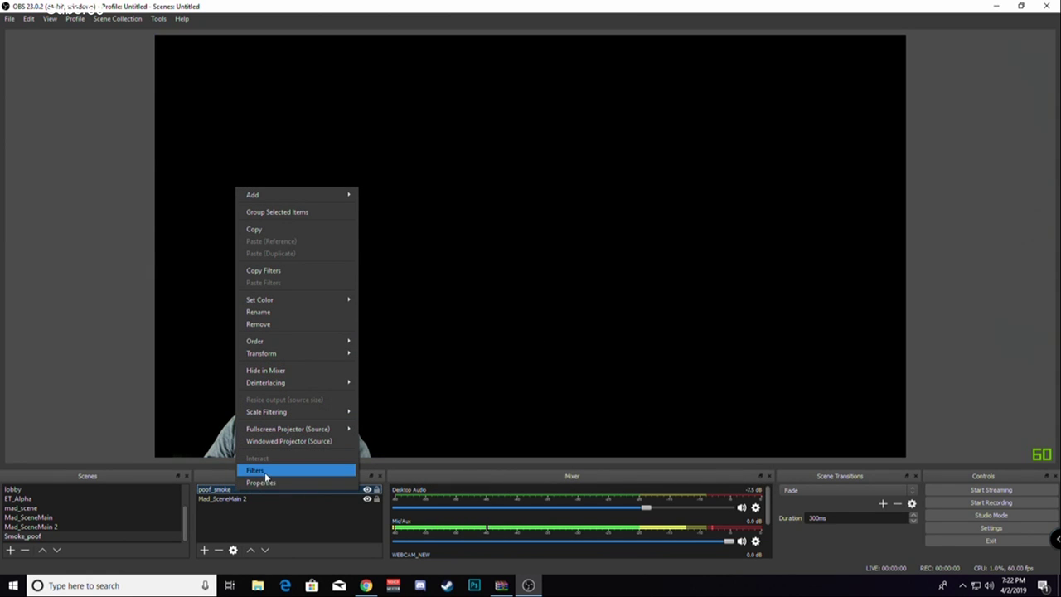
{"action": "left_click", "coordinate": [262, 481]}
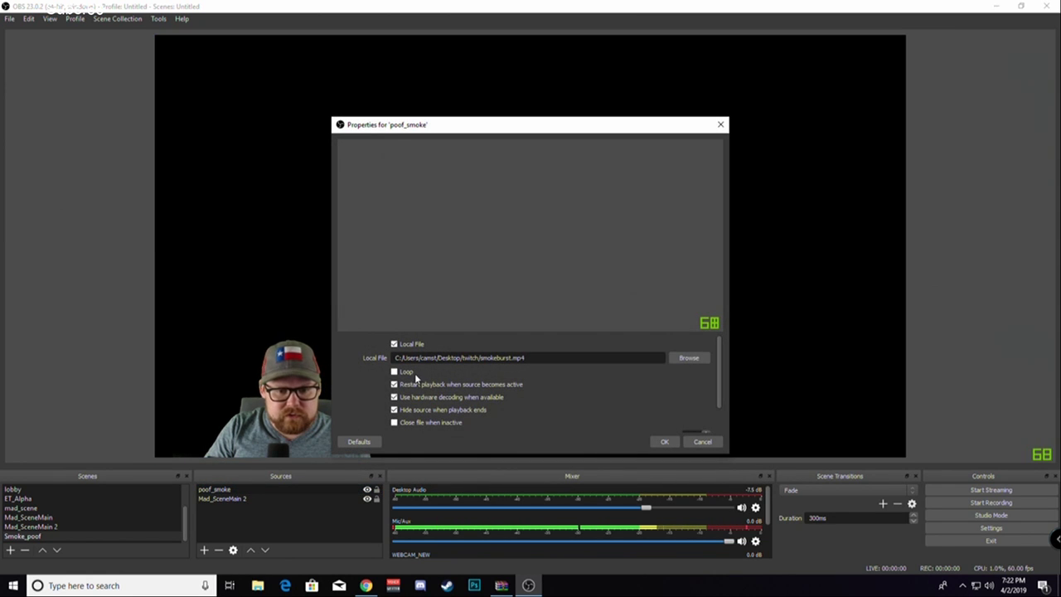
{"action": "left_click", "coordinate": [663, 441]}
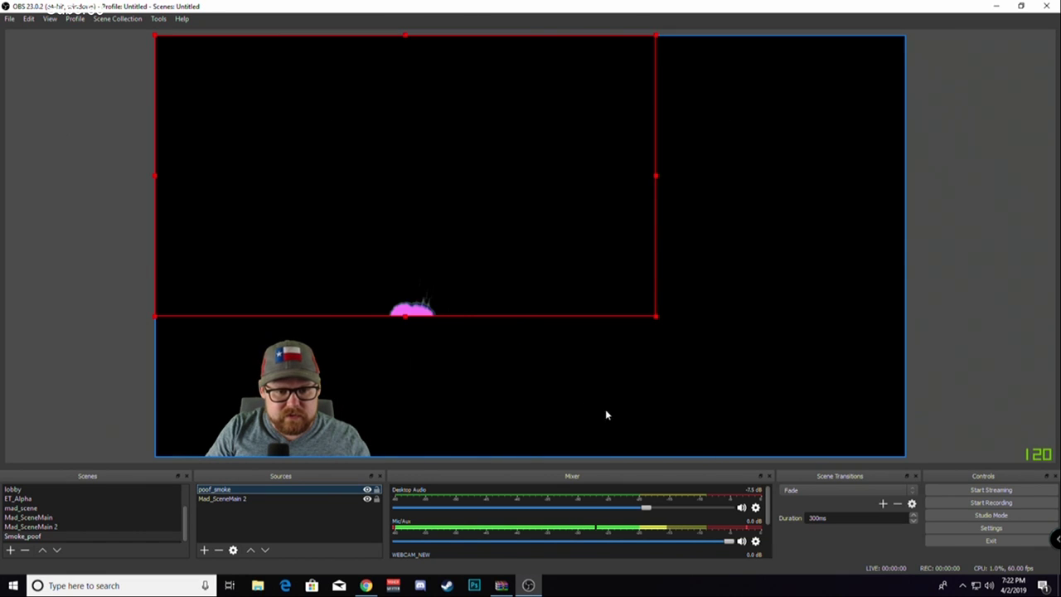
{"action": "left_click_drag", "start_coordinate": [482, 320], "coordinate": [357, 407]}
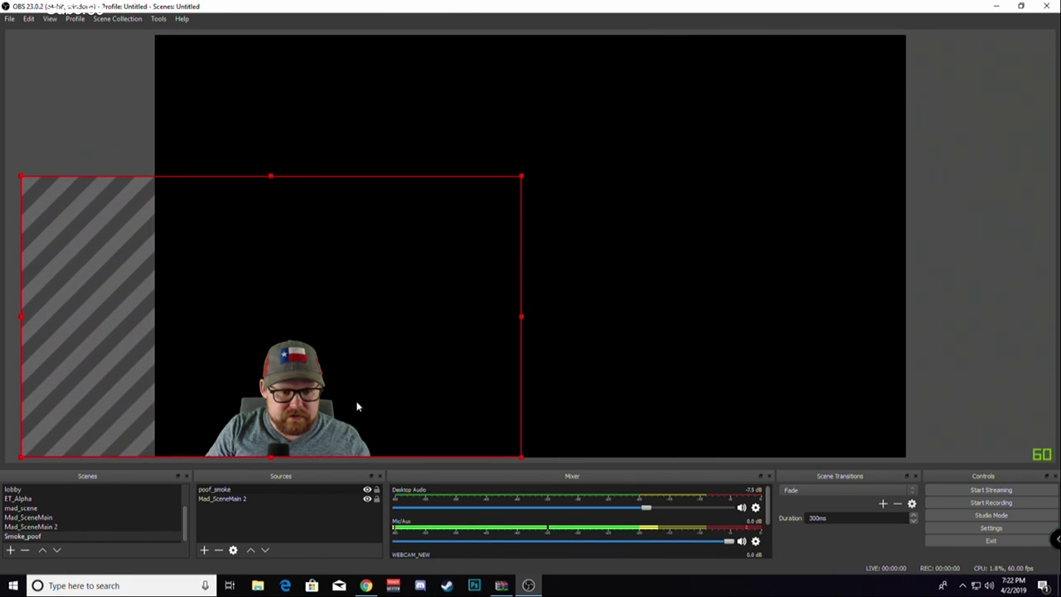
{"action": "left_click_drag", "start_coordinate": [523, 176], "coordinate": [792, 8]}
{"action": "left_click_drag", "start_coordinate": [663, 168], "coordinate": [829, 36]}
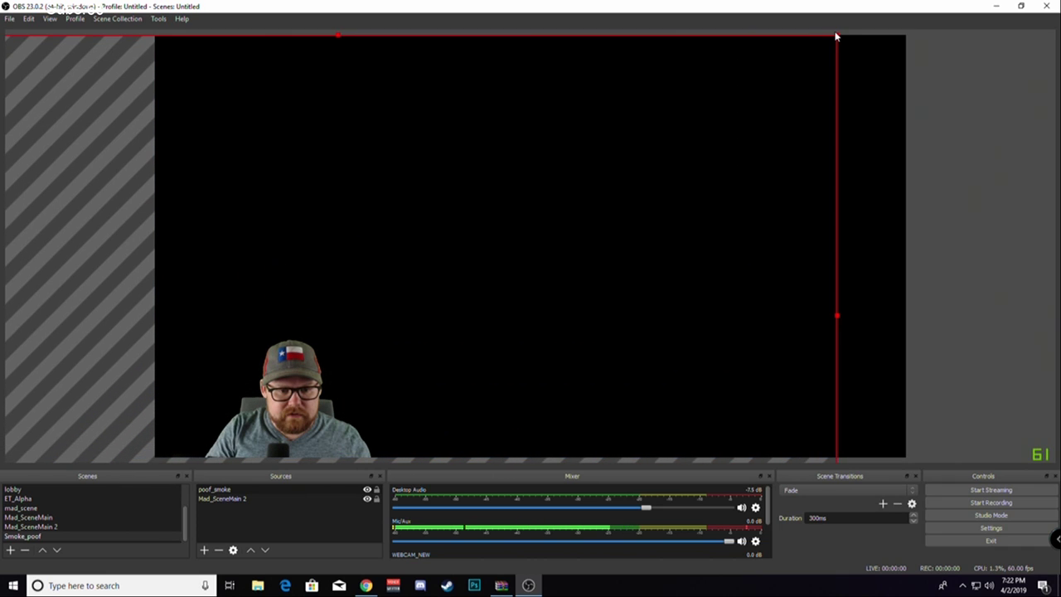
{"action": "left_click_drag", "start_coordinate": [673, 193], "coordinate": [636, 138]}
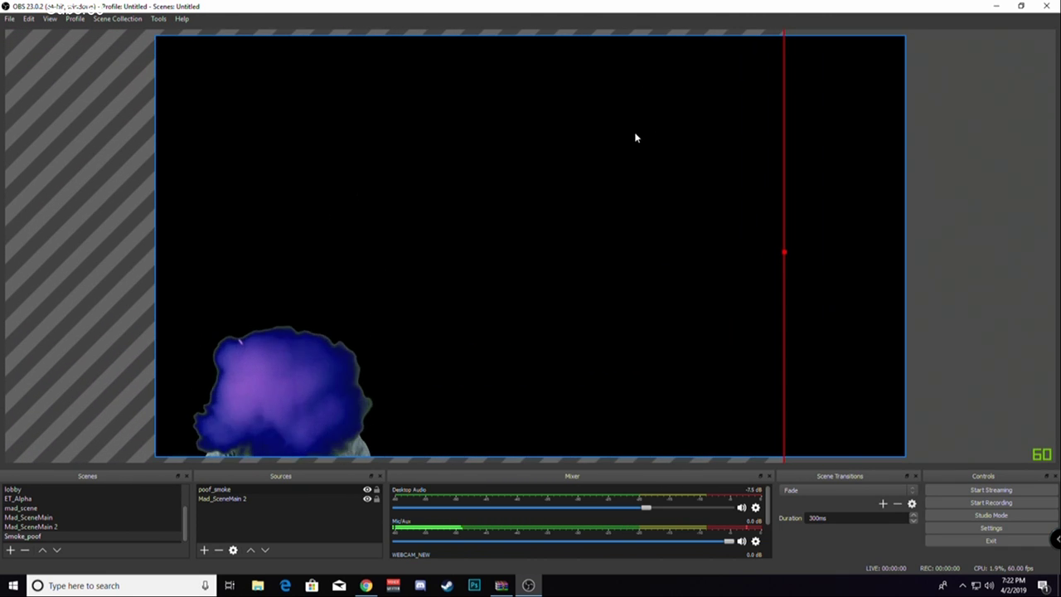
{"action": "left_click_drag", "start_coordinate": [581, 170], "coordinate": [584, 166]}
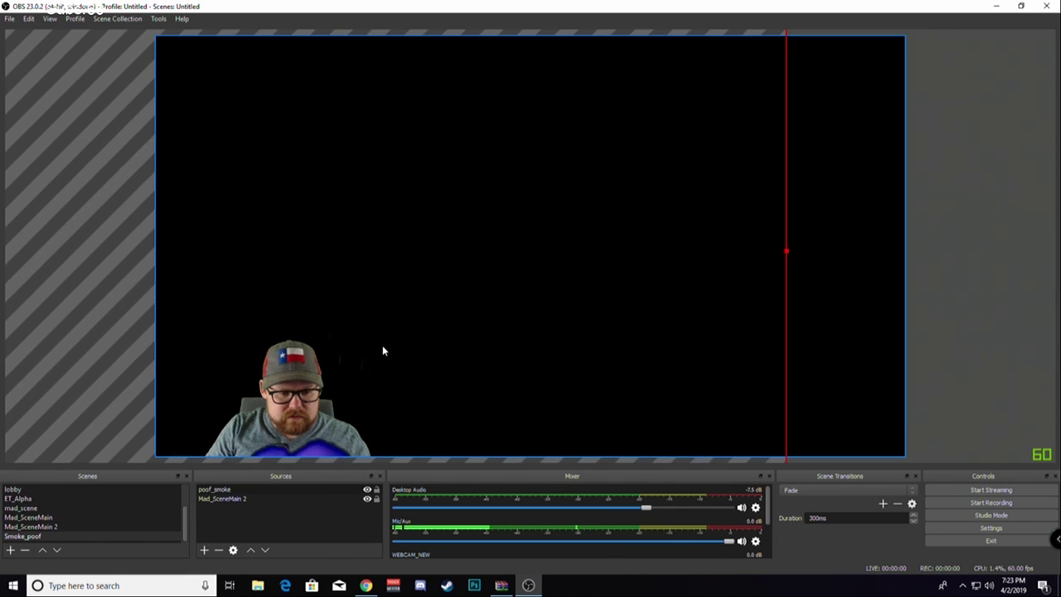
Set poof_smoke's Chroma Key spill reduction to 183, smoothness 190 and similarity about 444.
{"action": "right_click", "coordinate": [261, 489]}
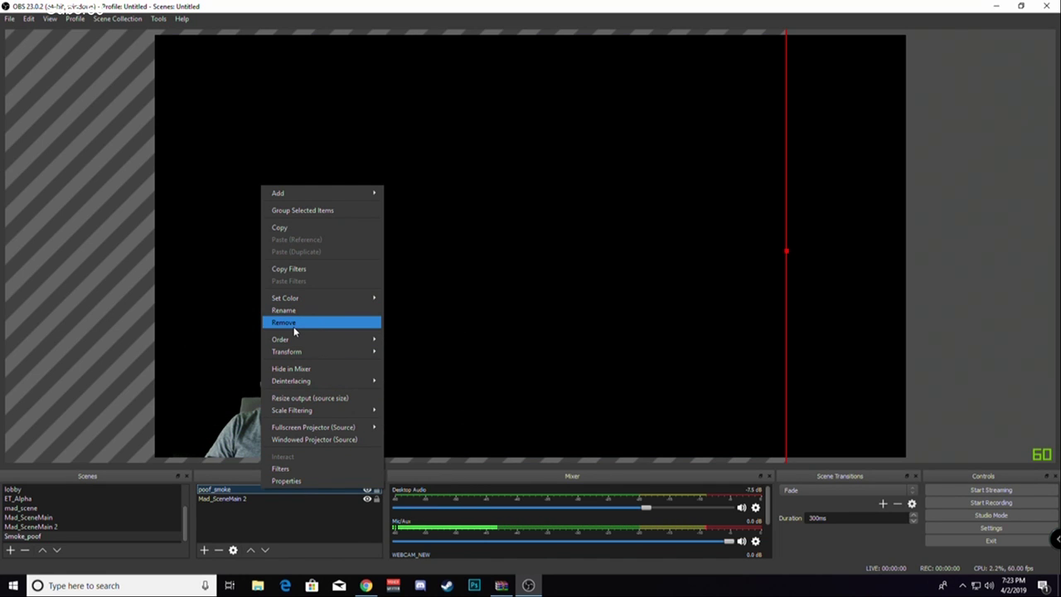
{"action": "left_click", "coordinate": [280, 468]}
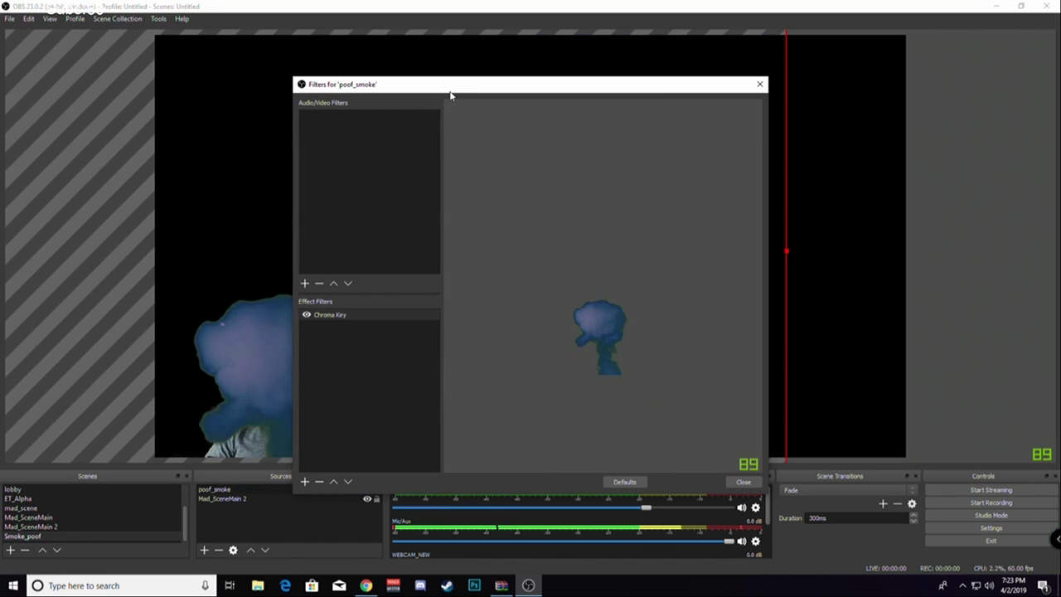
{"action": "left_click_drag", "start_coordinate": [450, 91], "coordinate": [599, 87]}
{"action": "left_click", "coordinate": [494, 309]}
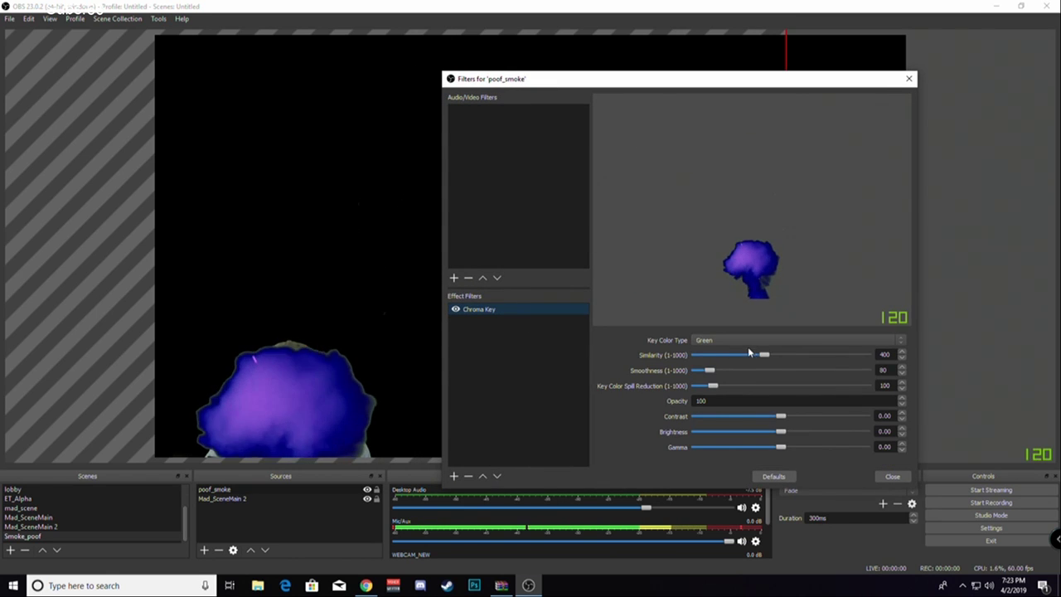
{"action": "left_click_drag", "start_coordinate": [713, 387], "coordinate": [727, 387]}
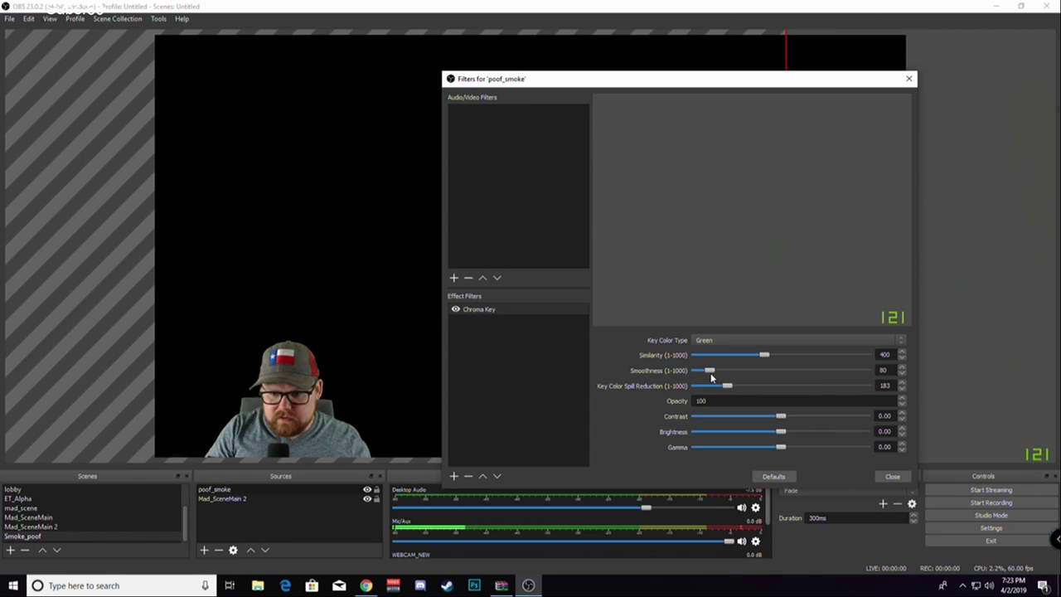
{"action": "left_click_drag", "start_coordinate": [709, 371], "coordinate": [727, 373]}
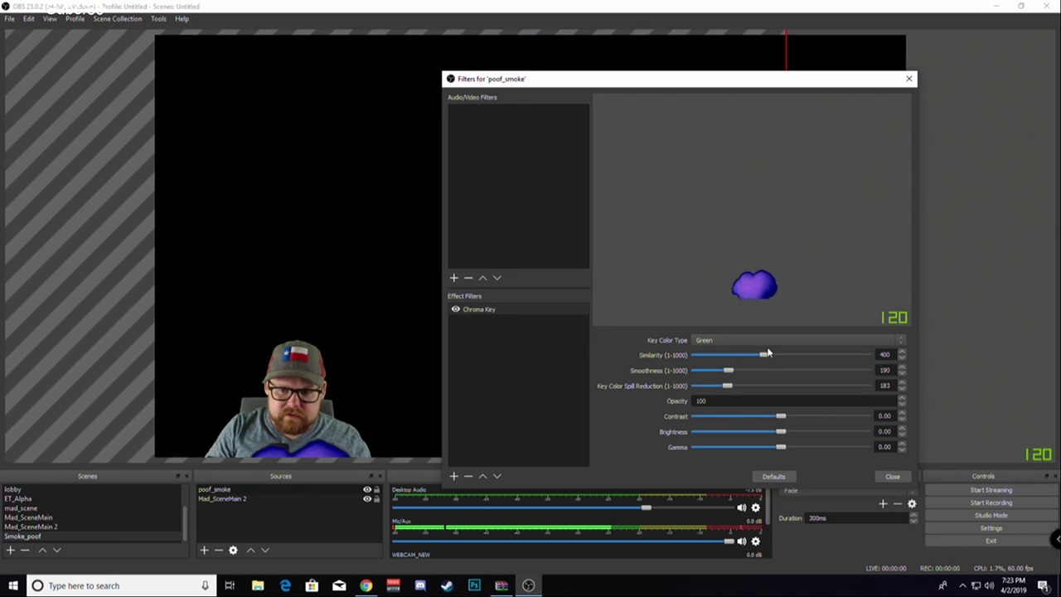
{"action": "left_click_drag", "start_coordinate": [763, 355], "coordinate": [771, 358]}
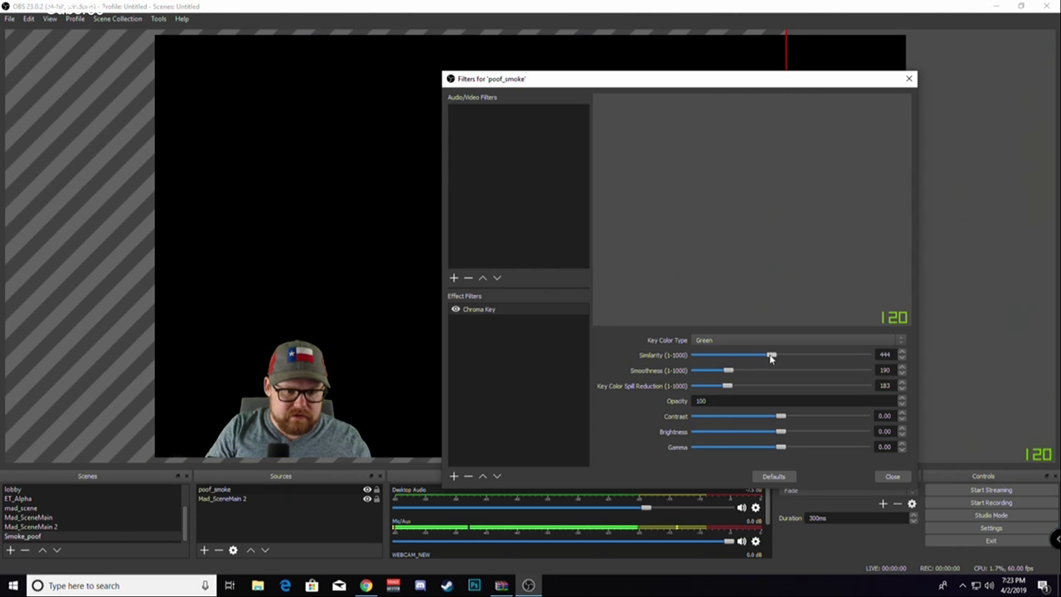
{"action": "left_click_drag", "start_coordinate": [770, 358], "coordinate": [768, 358]}
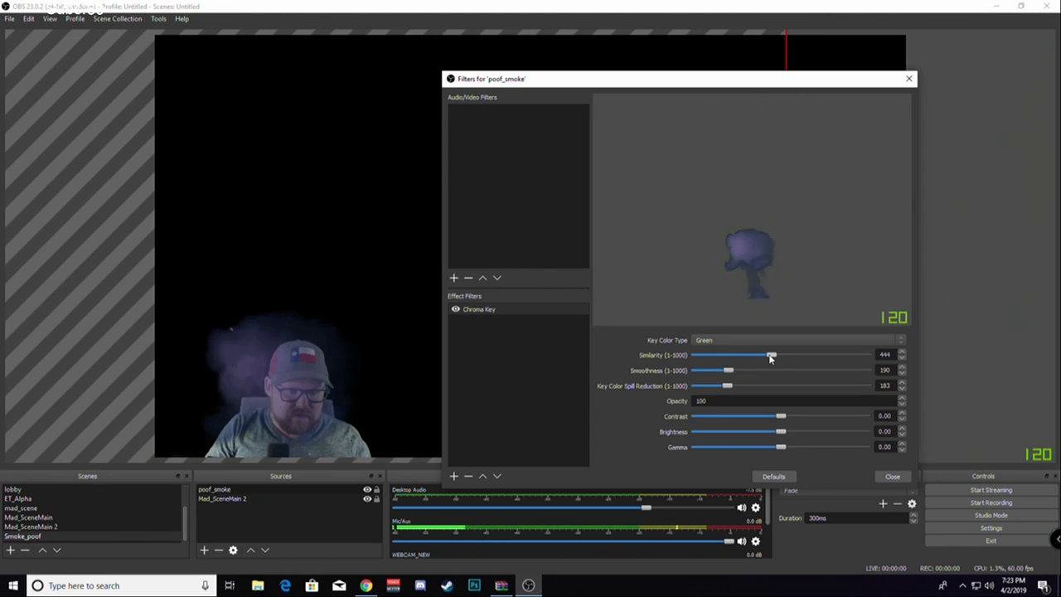
{"action": "left_click", "coordinate": [891, 476]}
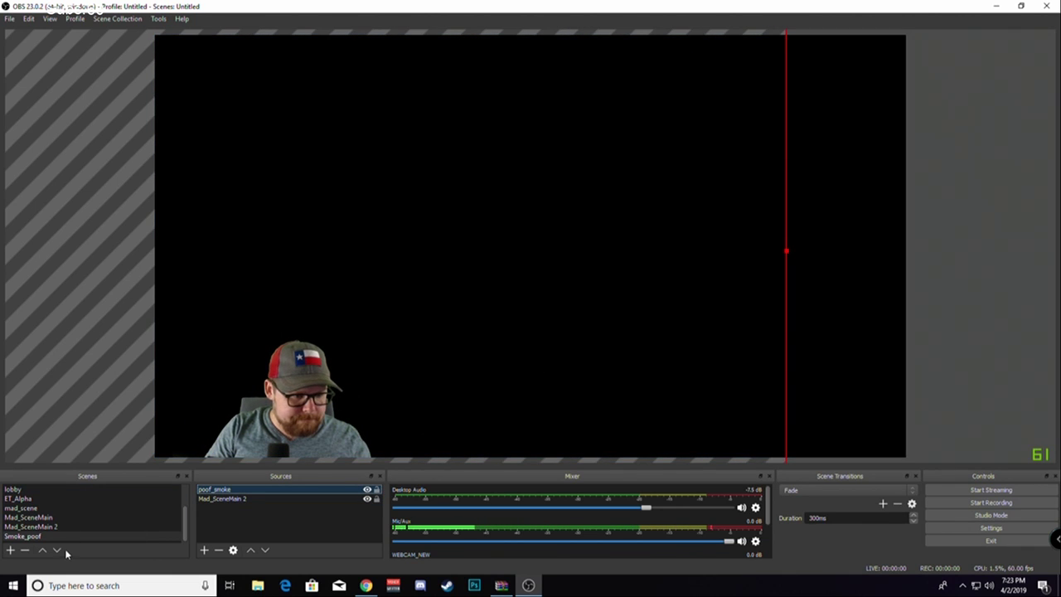
Shift the webcam in Mad_SceneMain 2 right, checking alignment under the Smoke_poof burst.
{"action": "left_click", "coordinate": [59, 527]}
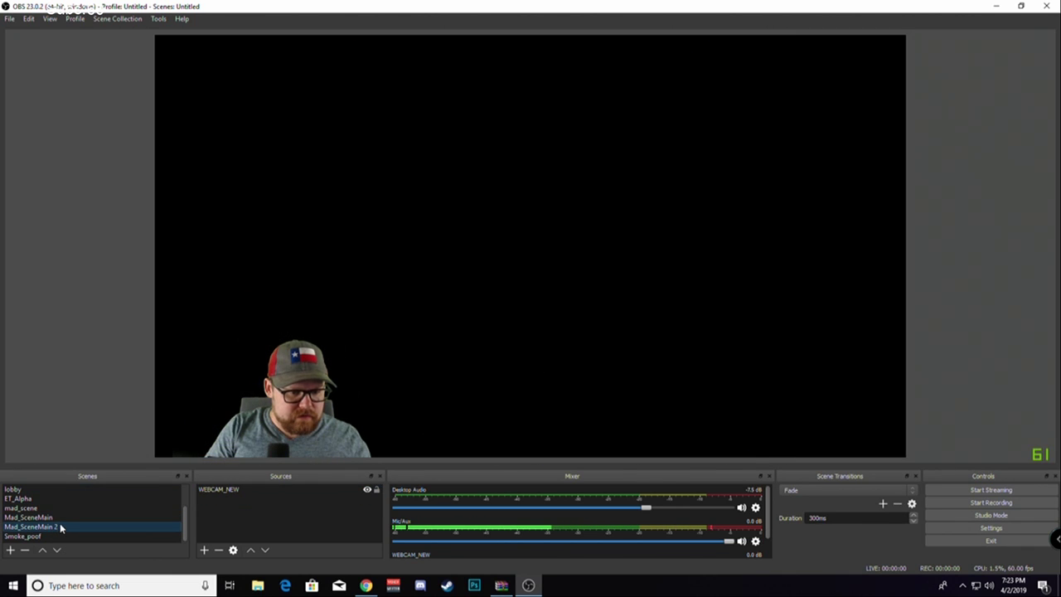
{"action": "left_click", "coordinate": [217, 414]}
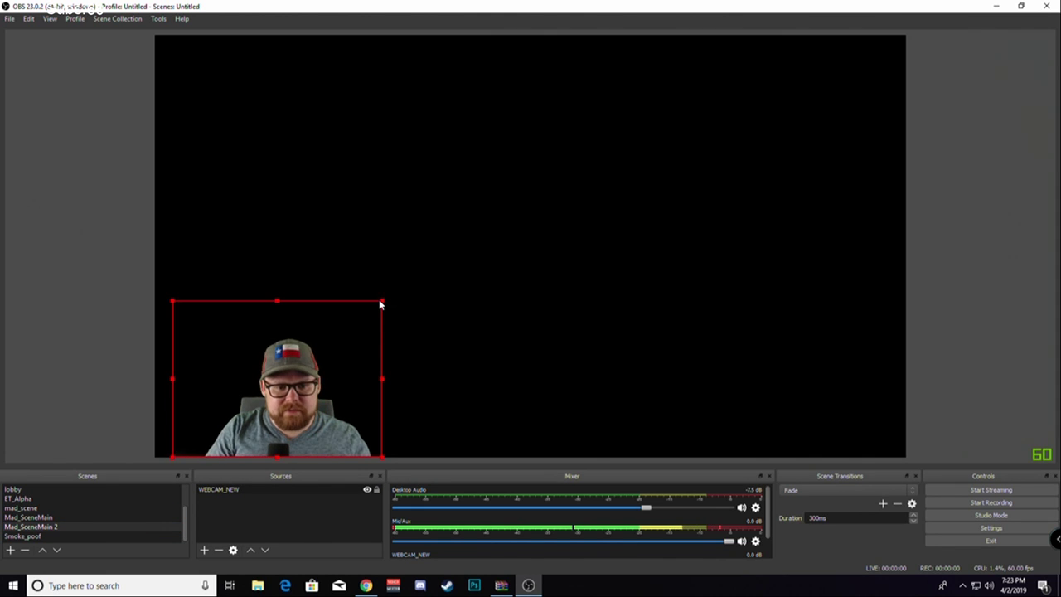
{"action": "left_click_drag", "start_coordinate": [380, 303], "coordinate": [298, 356]}
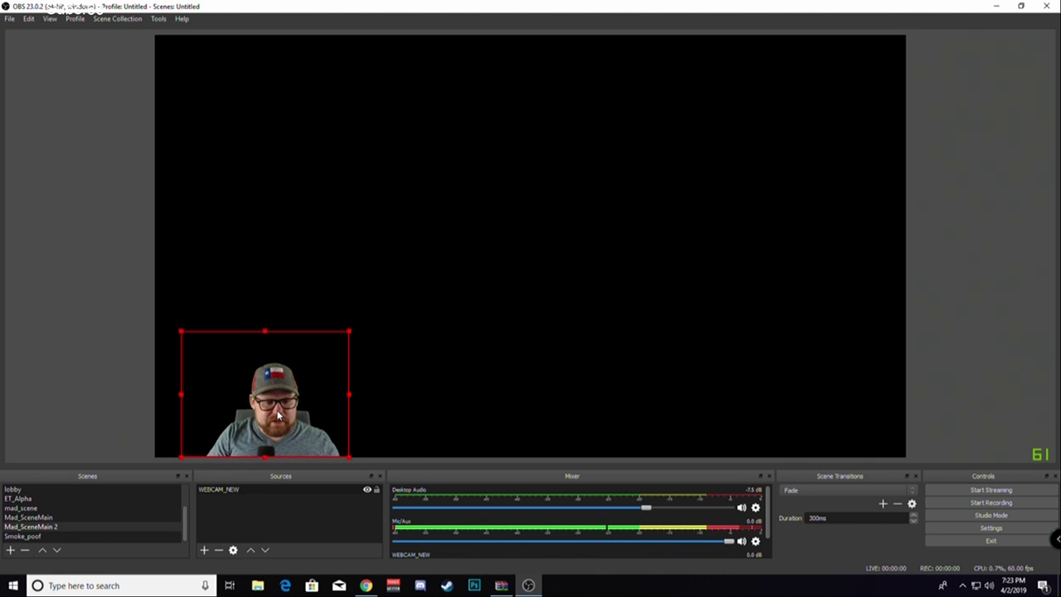
{"action": "left_click", "coordinate": [62, 538]}
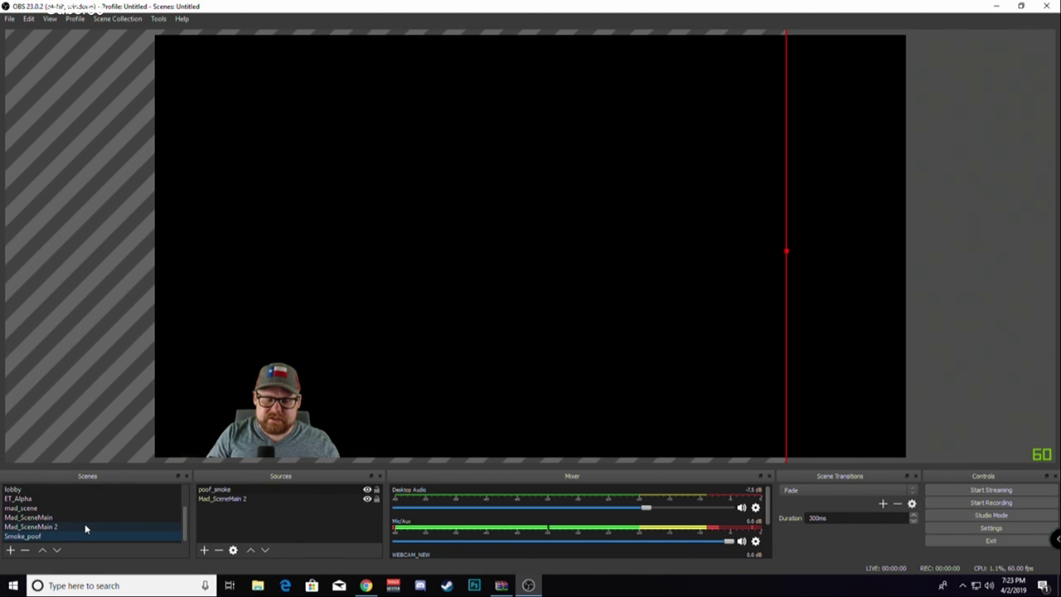
{"action": "left_click", "coordinate": [85, 527]}
{"action": "left_click_drag", "start_coordinate": [251, 389], "coordinate": [265, 386]}
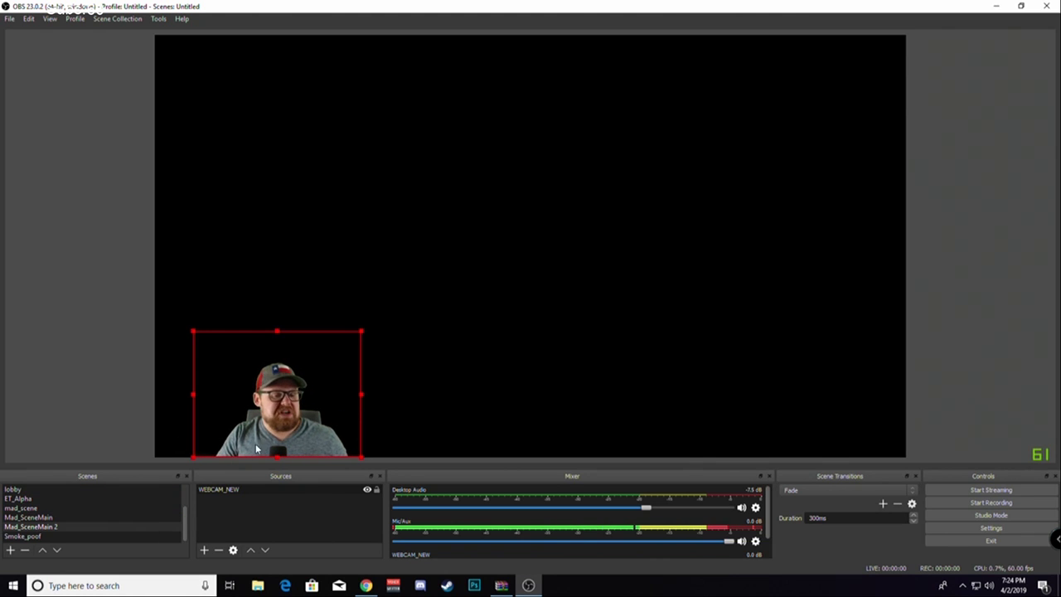
{"action": "left_click", "coordinate": [60, 535]}
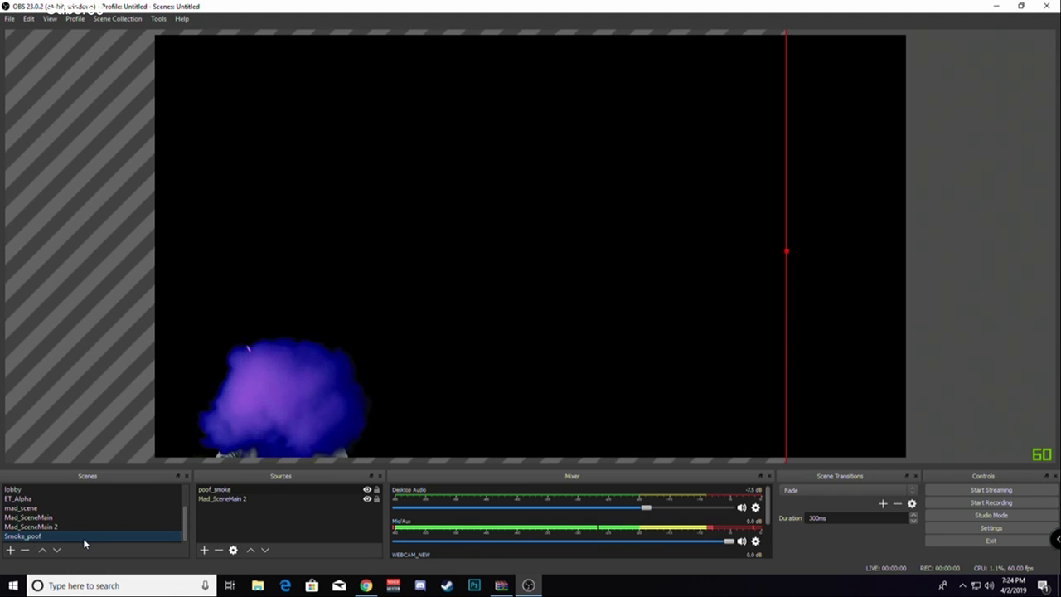
{"action": "left_click", "coordinate": [101, 527]}
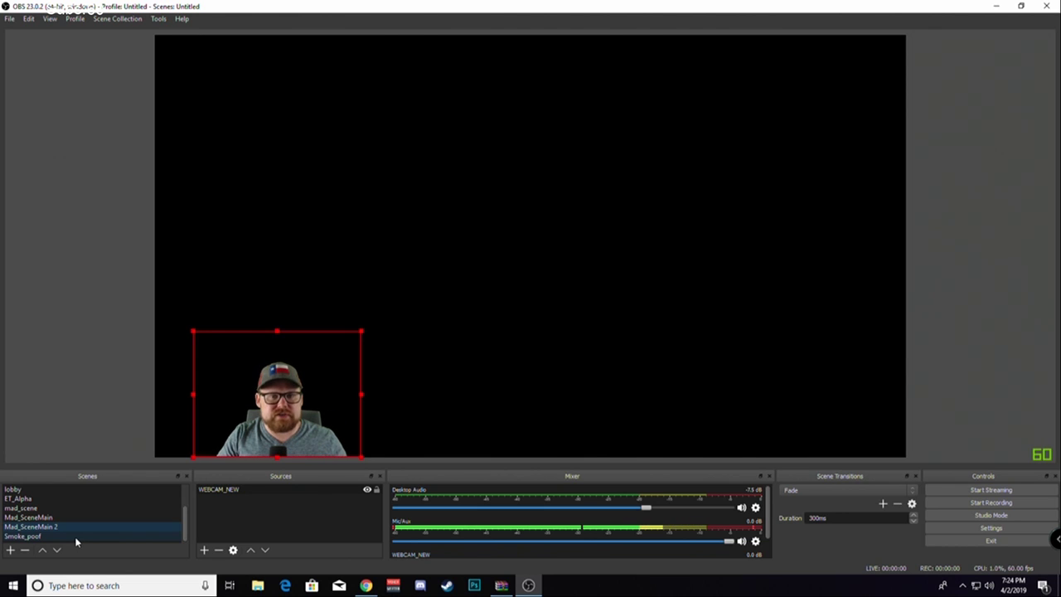
{"action": "left_click", "coordinate": [76, 538]}
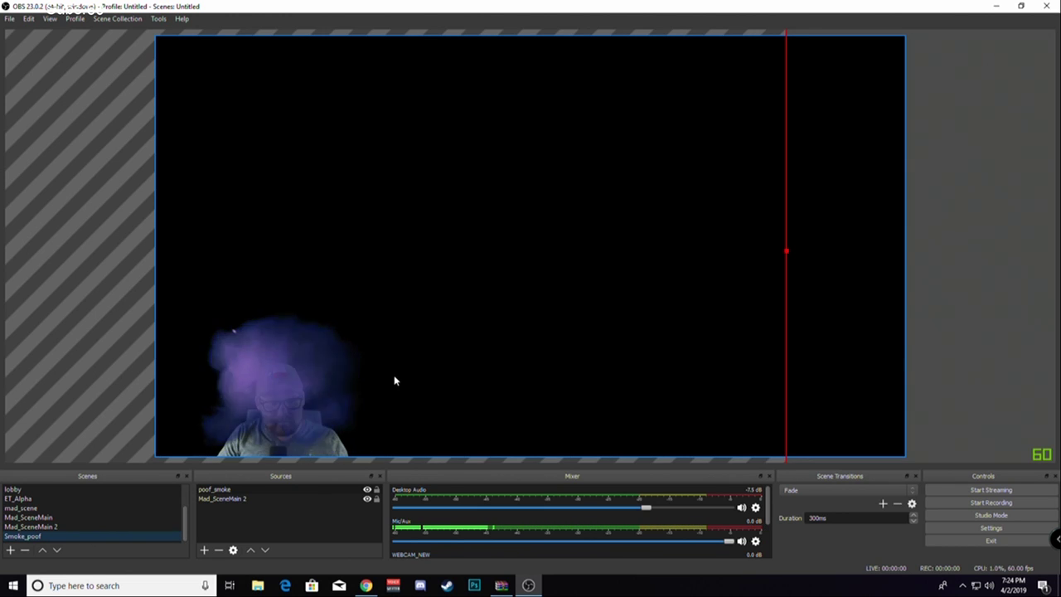
{"action": "left_click", "coordinate": [222, 490]}
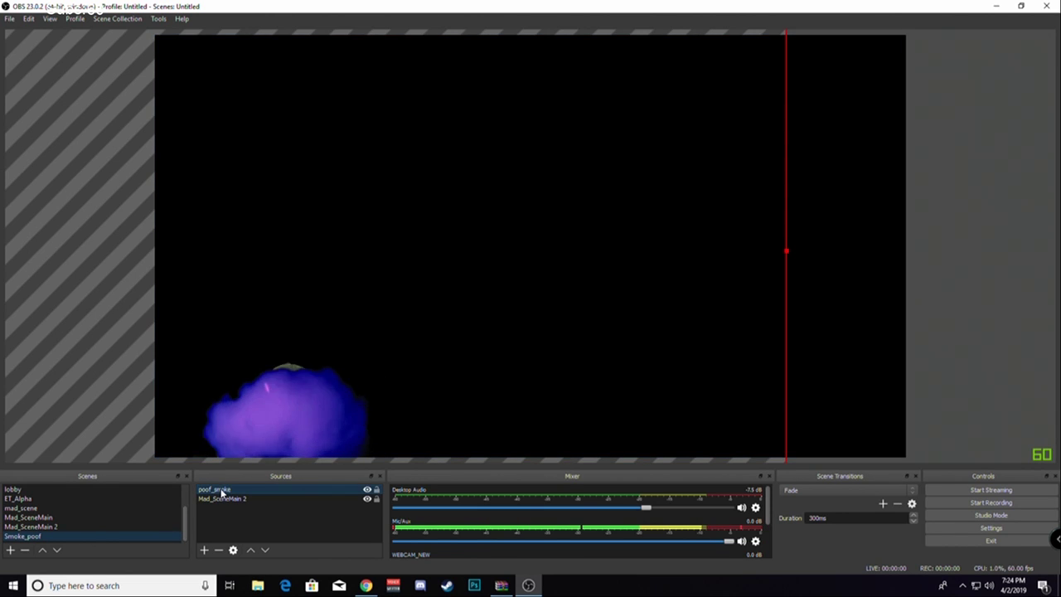
Duplicate Smoke_poof as Smoke_poof 2 and hide its Mad_SceneMain 2 source.
{"action": "right_click", "coordinate": [75, 537]}
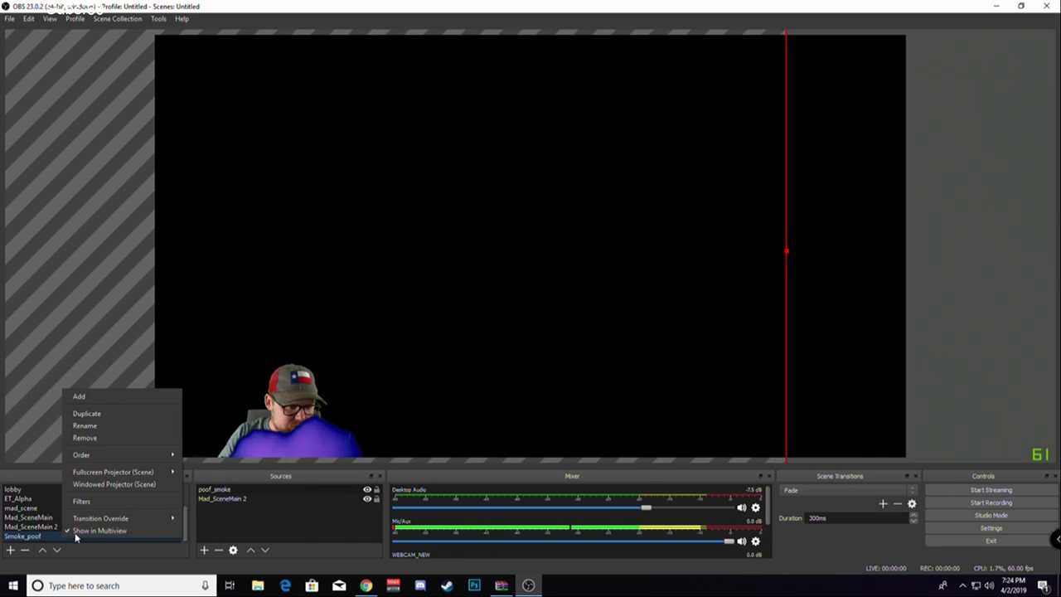
{"action": "left_click", "coordinate": [141, 414]}
{"action": "left_click", "coordinate": [518, 310]}
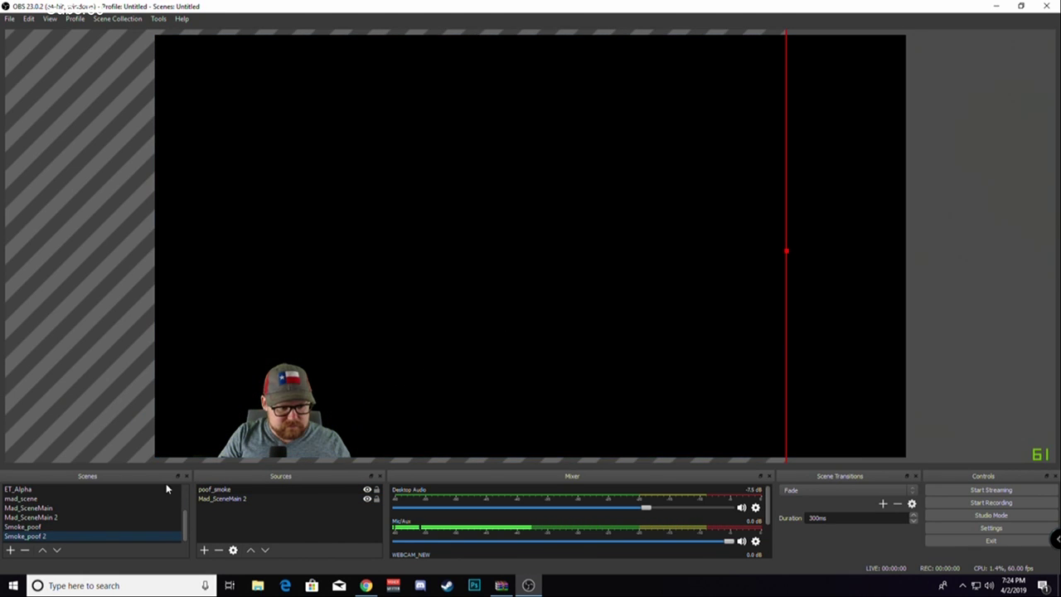
{"action": "left_click", "coordinate": [230, 490]}
{"action": "left_click", "coordinate": [367, 498]}
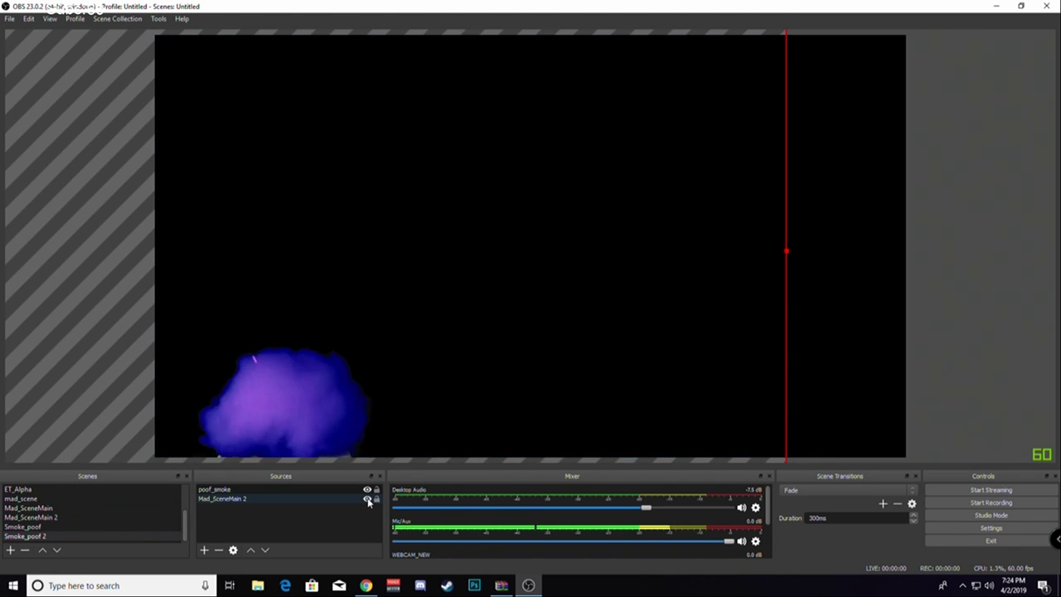
{"action": "left_click", "coordinate": [240, 491]}
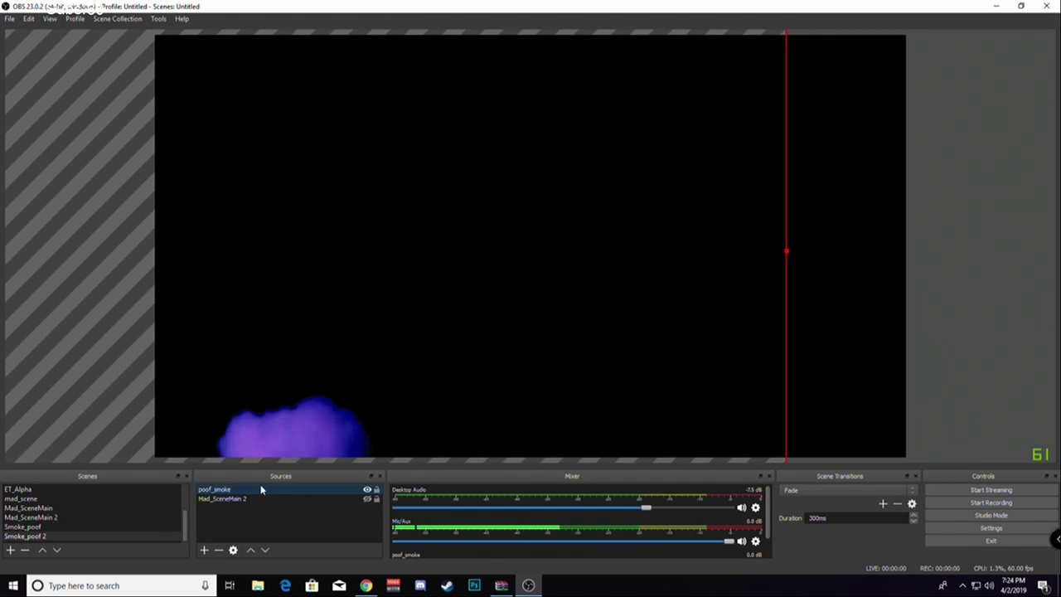
Inspect the poof_smoke media settings in the current scene and again in Smoke_poof.
{"action": "double_click", "coordinate": [239, 491]}
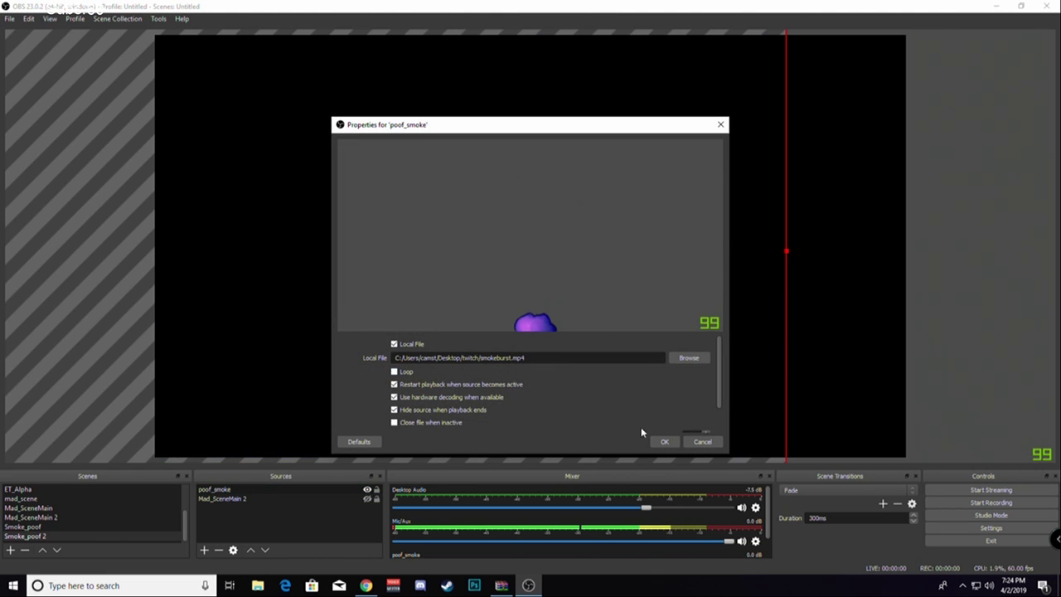
{"action": "left_click", "coordinate": [664, 441]}
{"action": "left_click", "coordinate": [33, 526]}
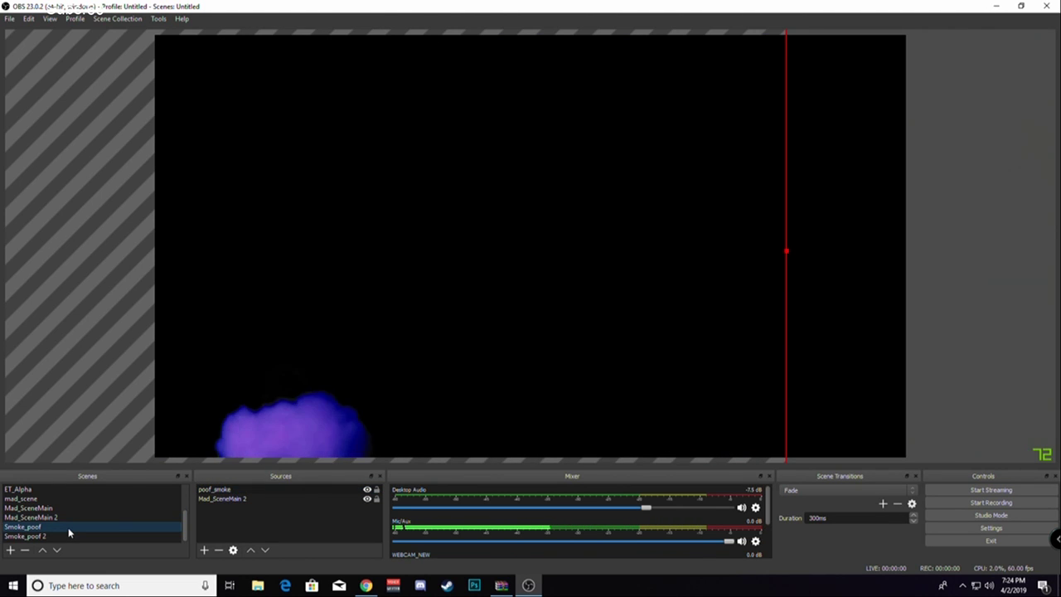
{"action": "double_click", "coordinate": [239, 491]}
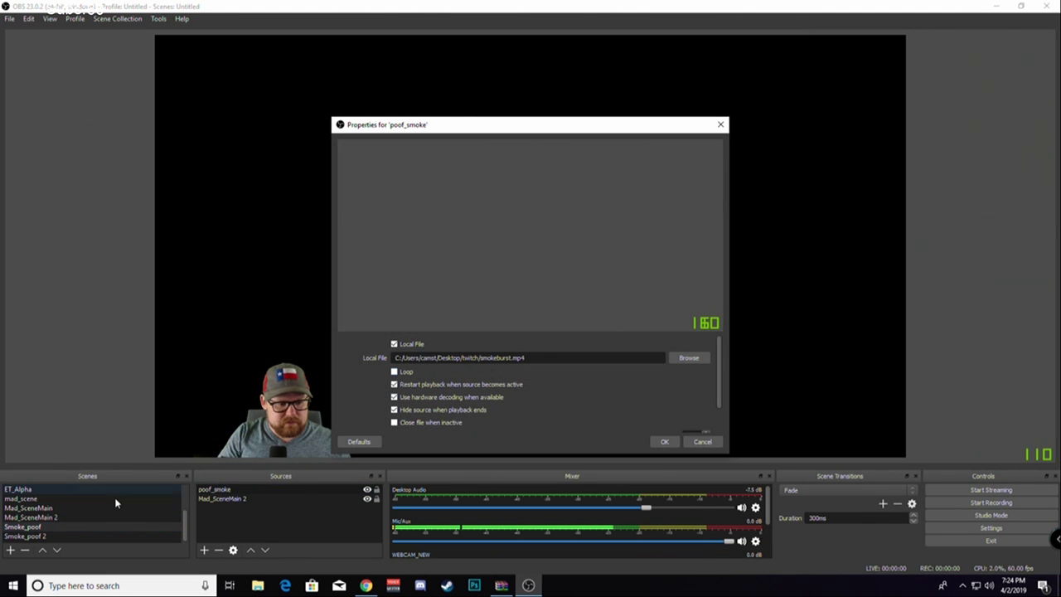
{"action": "left_click", "coordinate": [668, 441]}
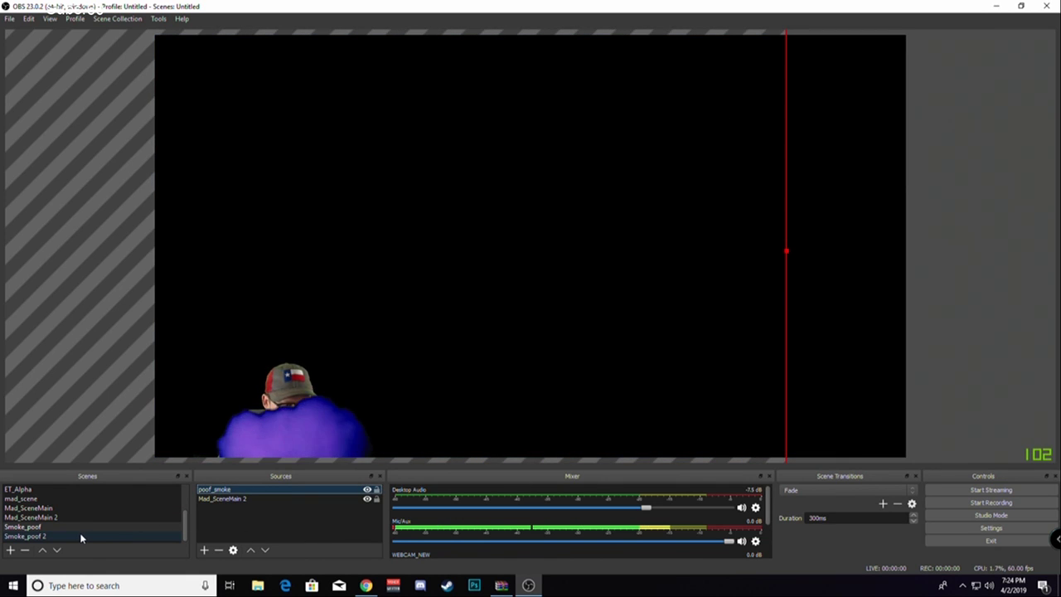
{"action": "double_click", "coordinate": [217, 490]}
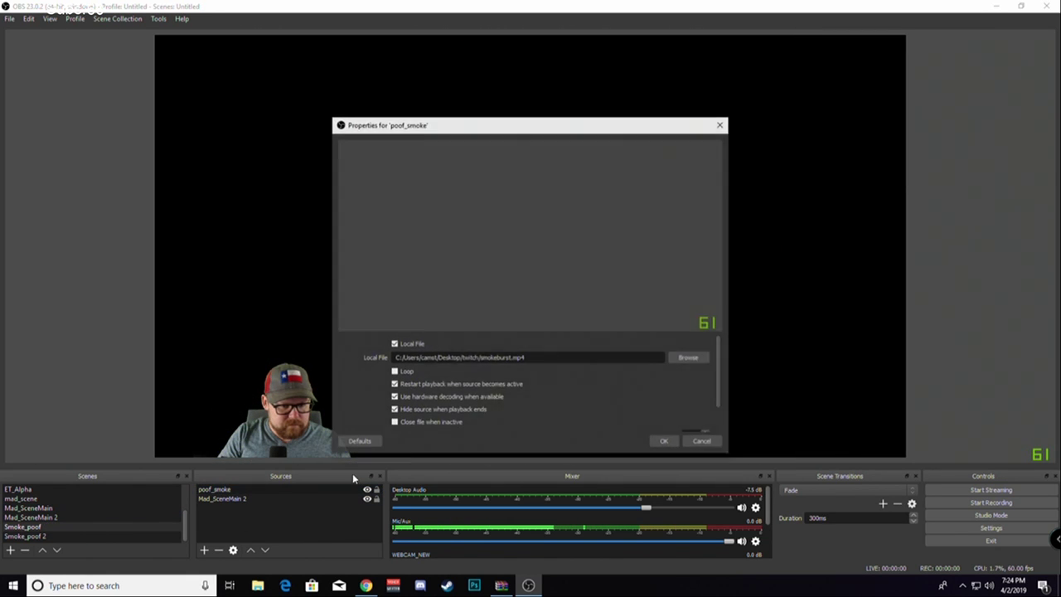
Close poof_smoke's settings and preview Mad_SceneMain 2, Smoke_poof, Smoke_poof 2, then Smoke_poof.
{"action": "left_click", "coordinate": [667, 441]}
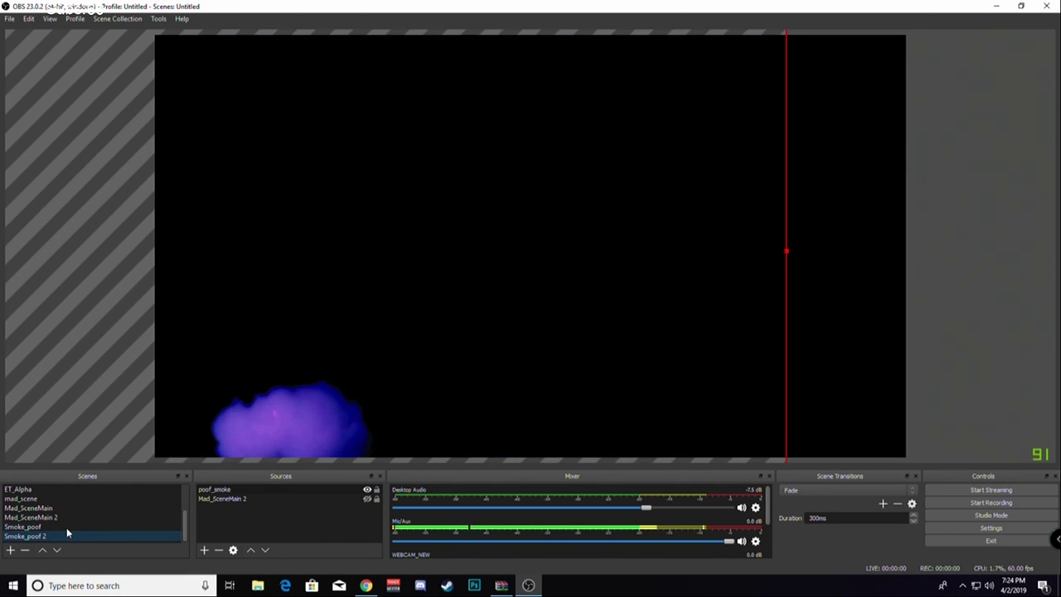
{"action": "left_click", "coordinate": [62, 517]}
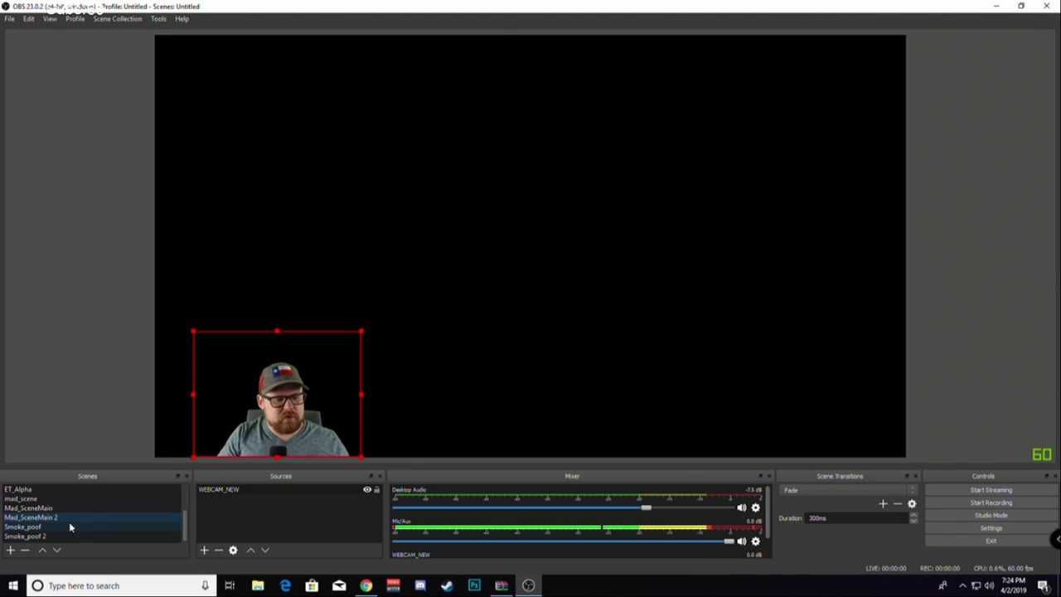
{"action": "left_click", "coordinate": [69, 527]}
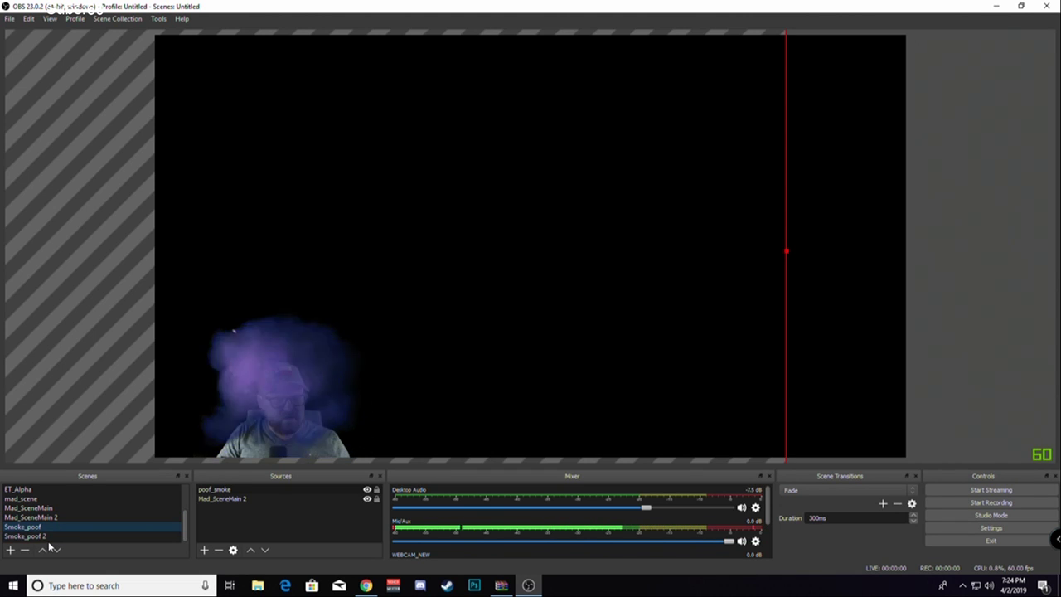
{"action": "left_click", "coordinate": [48, 536]}
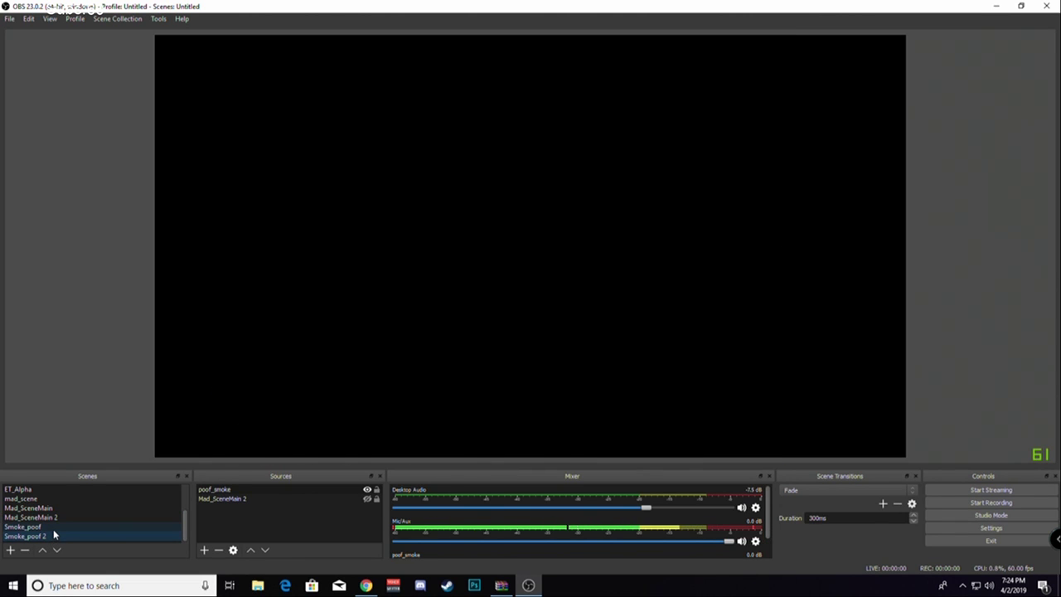
{"action": "left_click", "coordinate": [53, 527]}
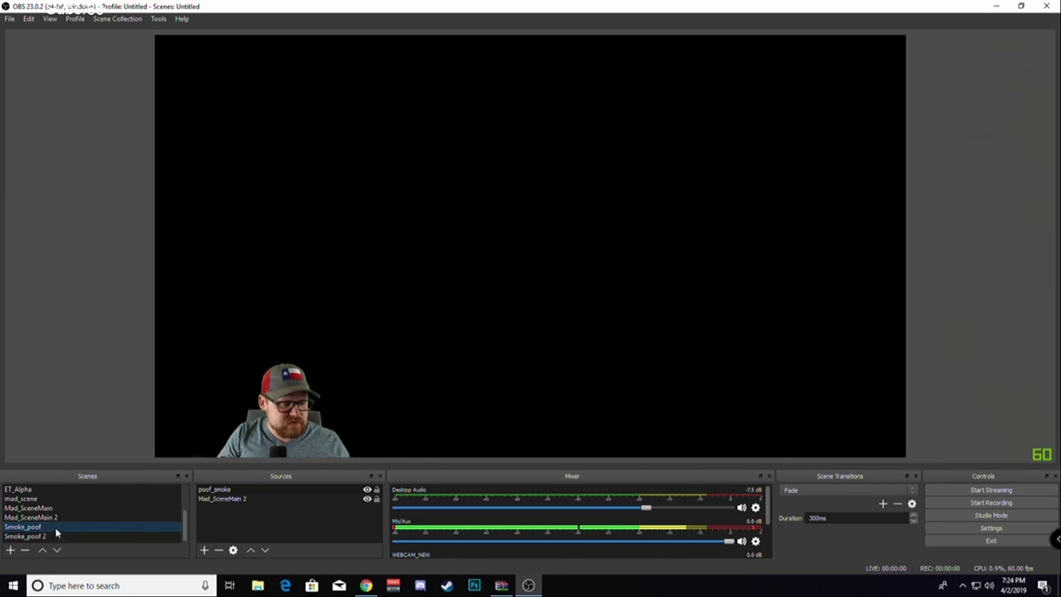
In Advanced Scene Switcher, sequence Smoke_poof to Smoke_poof 2 after 1.5 seconds.
{"action": "left_click", "coordinate": [158, 18]}
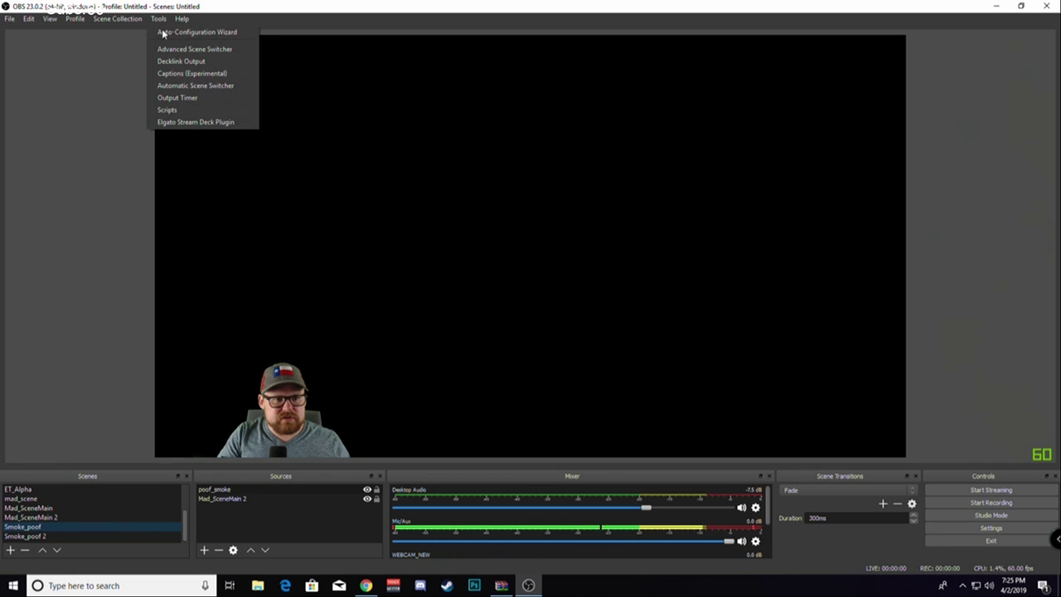
{"action": "left_click", "coordinate": [173, 51]}
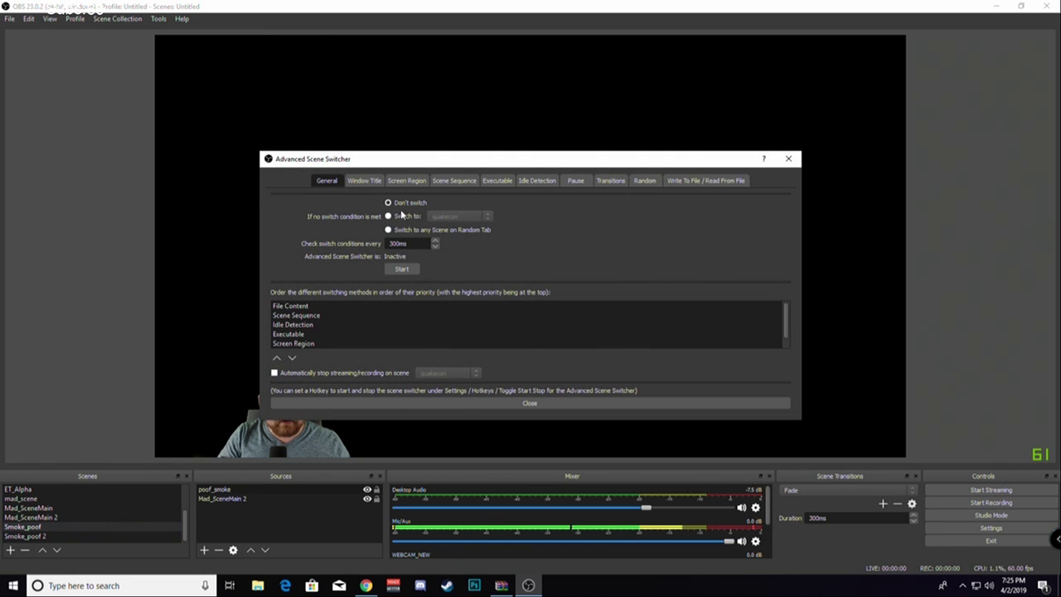
{"action": "left_click", "coordinate": [477, 184]}
{"action": "left_click", "coordinate": [316, 199]}
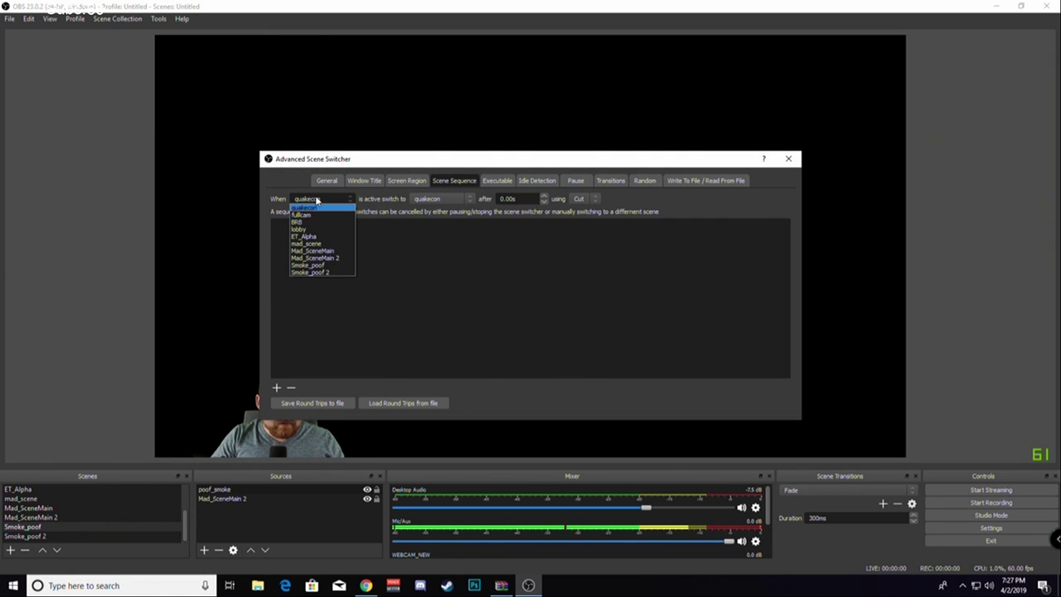
{"action": "left_click", "coordinate": [335, 266]}
{"action": "left_click", "coordinate": [426, 198]}
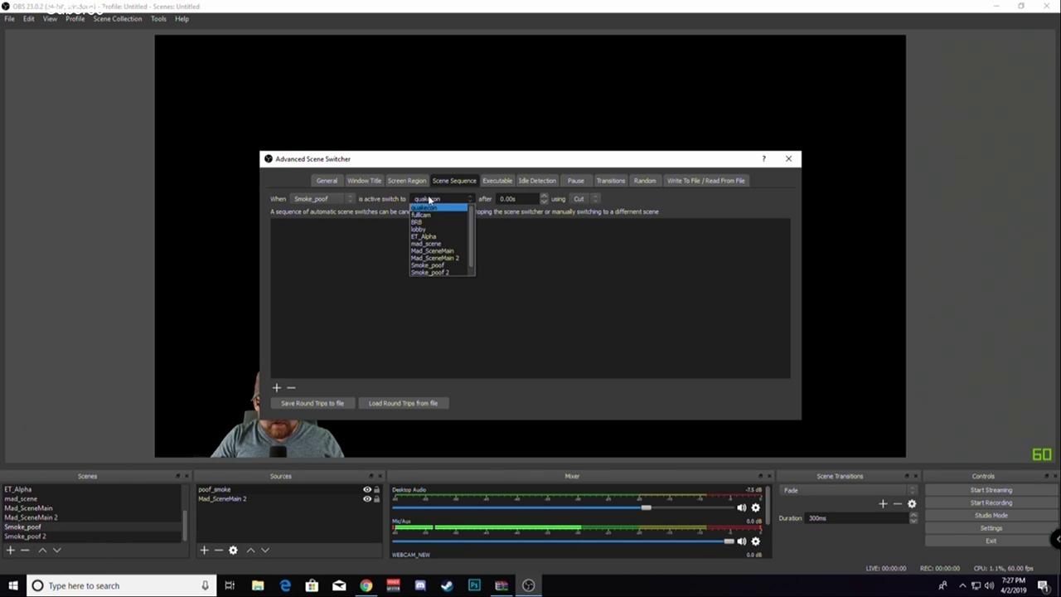
{"action": "left_click", "coordinate": [436, 271]}
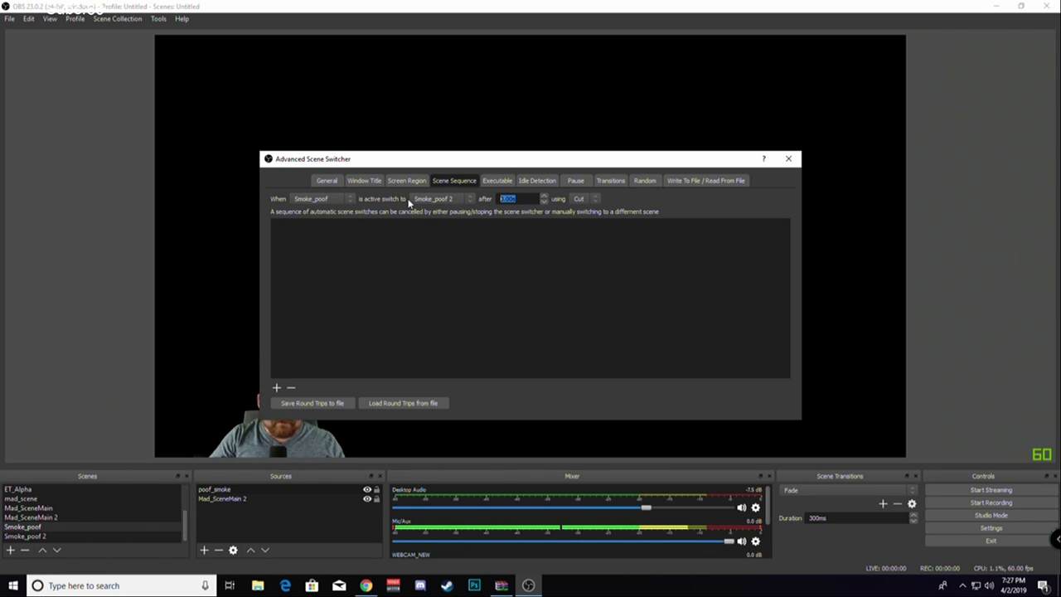
{"action": "type", "text": "1"}
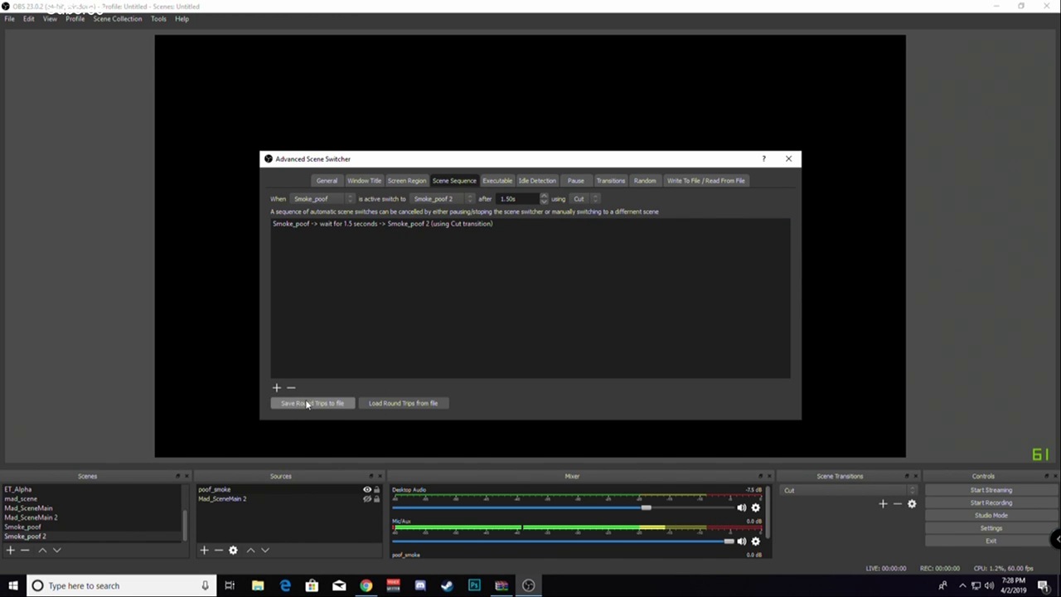
Start the switcher from the General settings, close it, and return to Mad_SceneMain 2.
{"action": "left_click", "coordinate": [325, 181]}
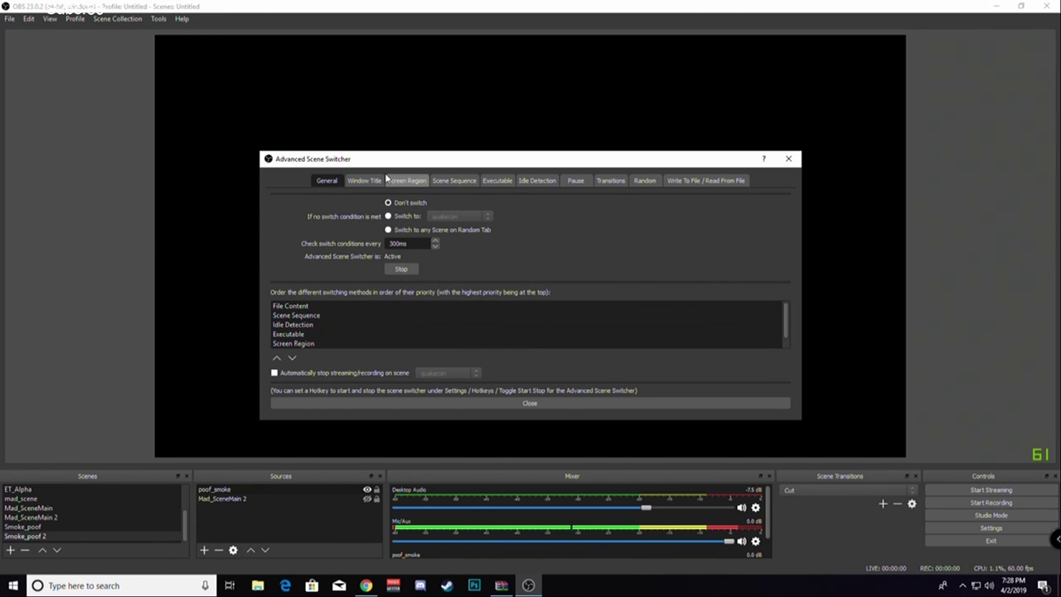
{"action": "left_click", "coordinate": [789, 159]}
{"action": "left_click", "coordinate": [66, 516]}
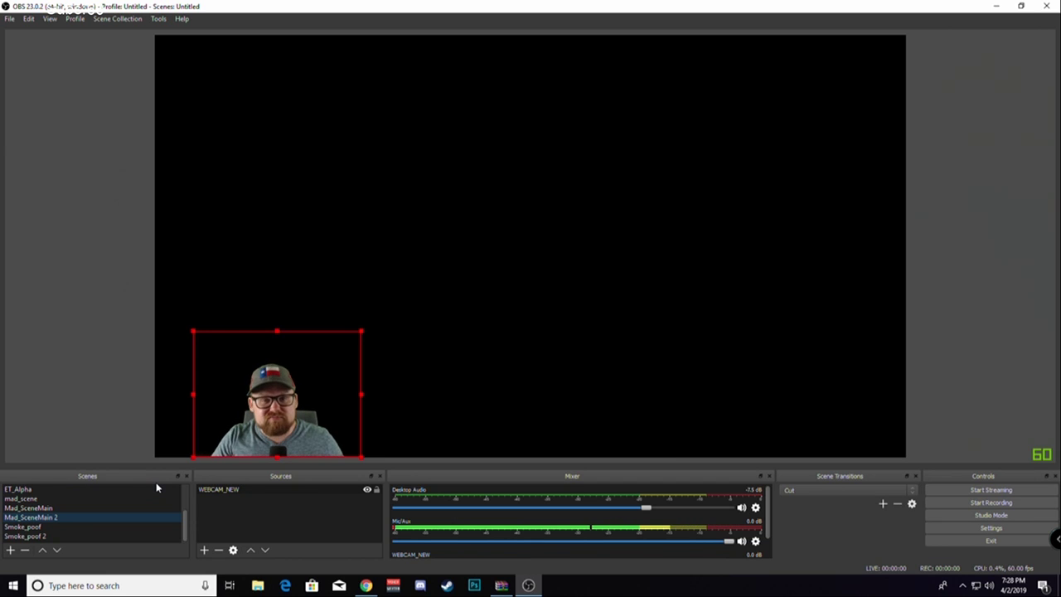
Select Smoke_poof to trigger the sequence, then view Smoke_poof 2.
{"action": "left_click", "coordinate": [53, 526]}
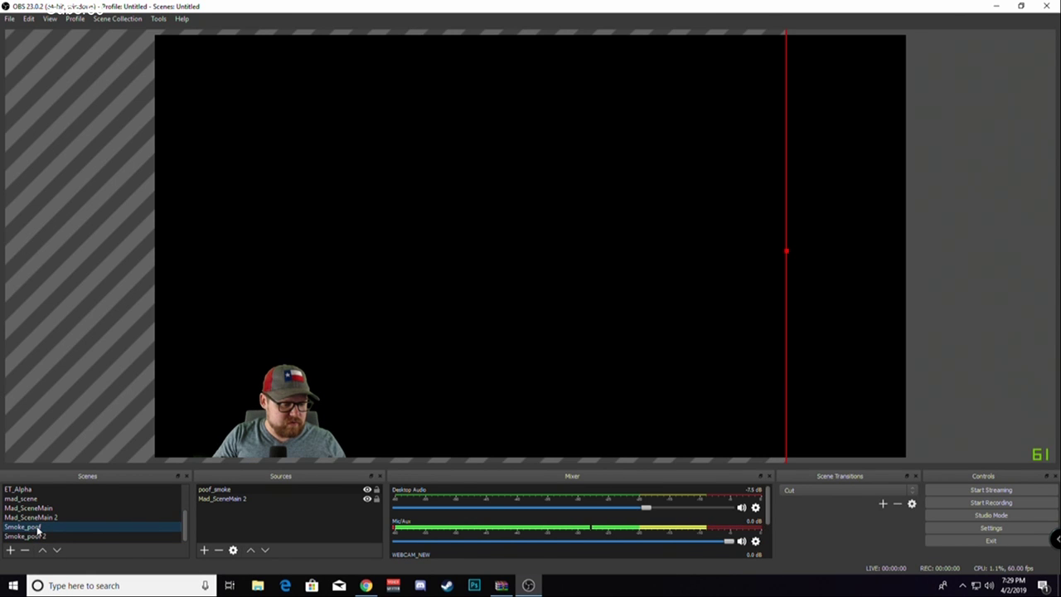
{"action": "left_click", "coordinate": [37, 536]}
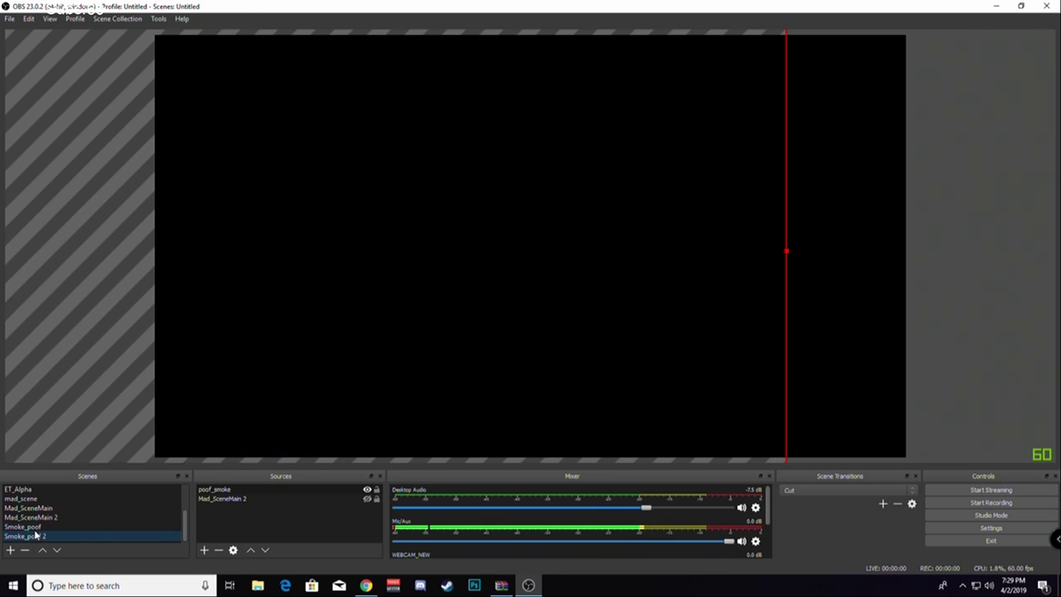
Duplicate Smoke_poof 2 as a new scene named Smoke_poof_return.
{"action": "right_click", "coordinate": [36, 535]}
{"action": "left_click", "coordinate": [86, 407]}
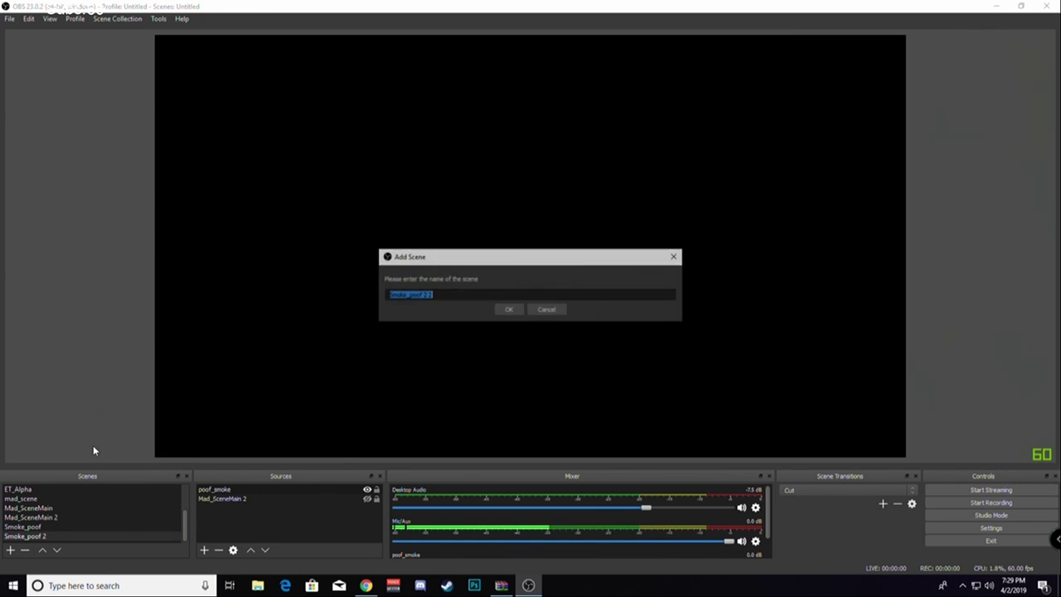
{"action": "left_click", "coordinate": [454, 292]}
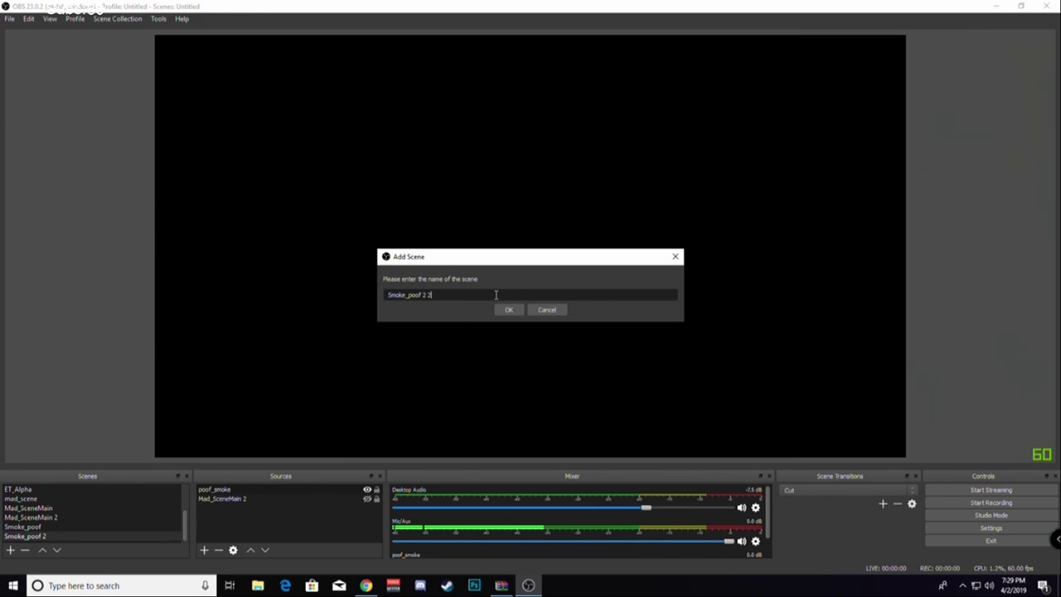
{"action": "type", "text": "_retu"}
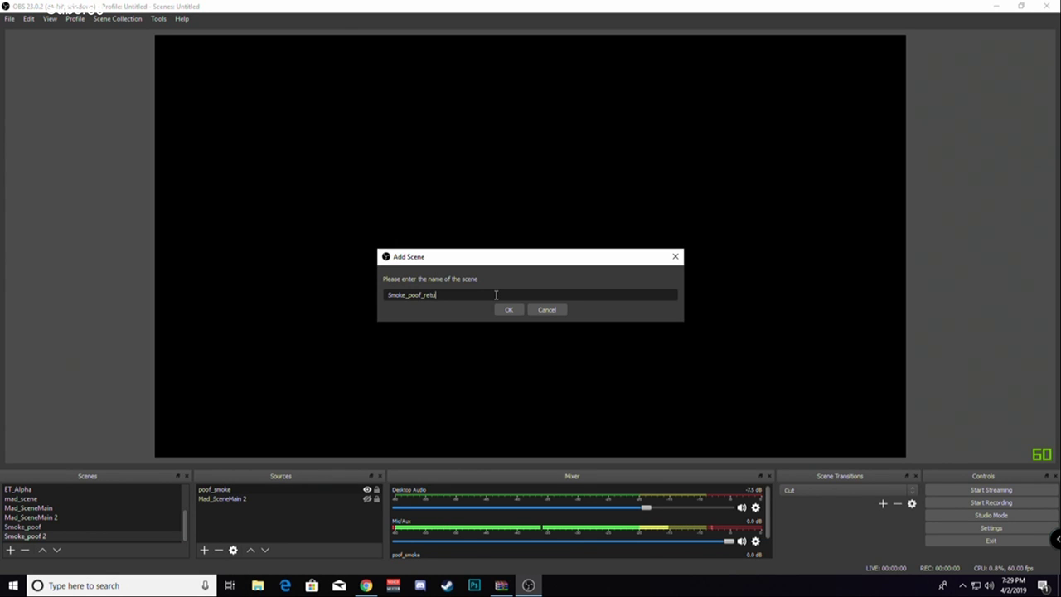
{"action": "type", "text": "rn"}
{"action": "key", "text": "Return"}
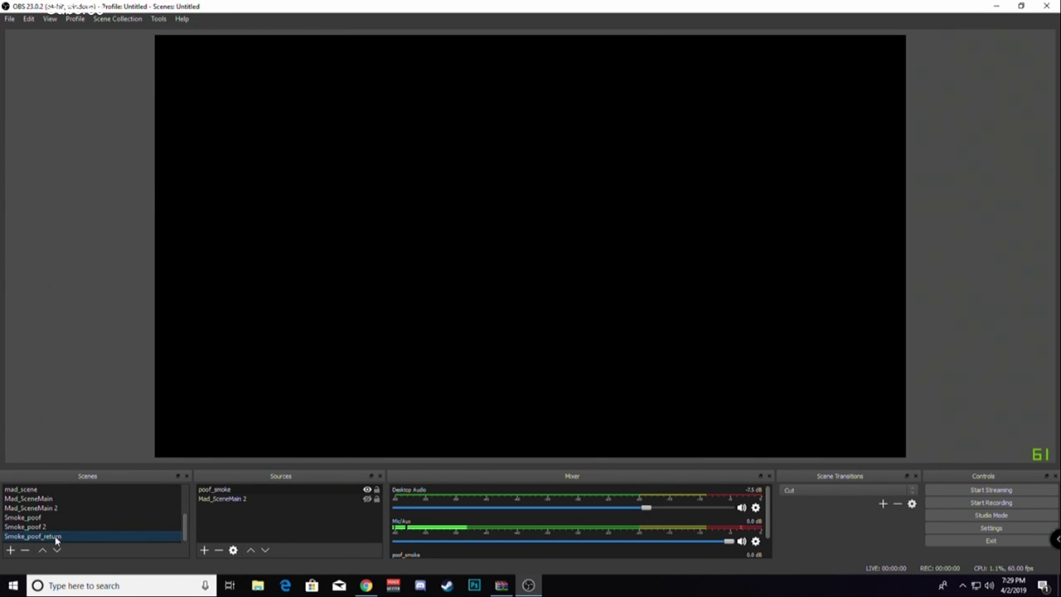
Duplicate Smoke_poof_return as Smoke_poof_return2 and make the Mad_SceneMain 2 webcam visible there.
{"action": "right_click", "coordinate": [57, 540]}
{"action": "left_click", "coordinate": [103, 412]}
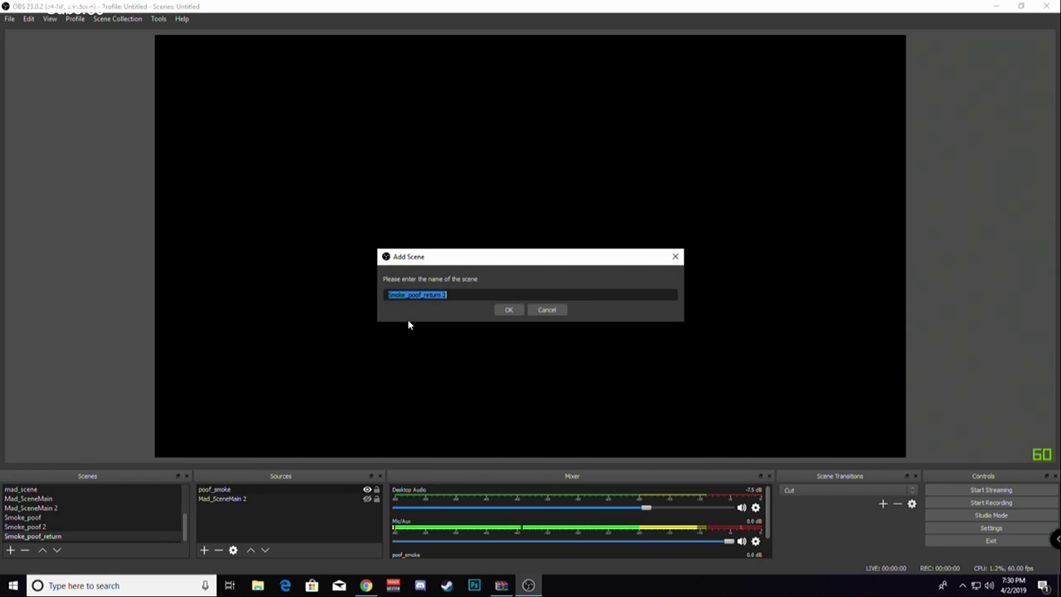
{"action": "key", "text": "End"}
{"action": "key", "text": "Left"}
{"action": "key", "text": "BackSpace"}
{"action": "key", "text": "Return"}
{"action": "left_click", "coordinate": [367, 498]}
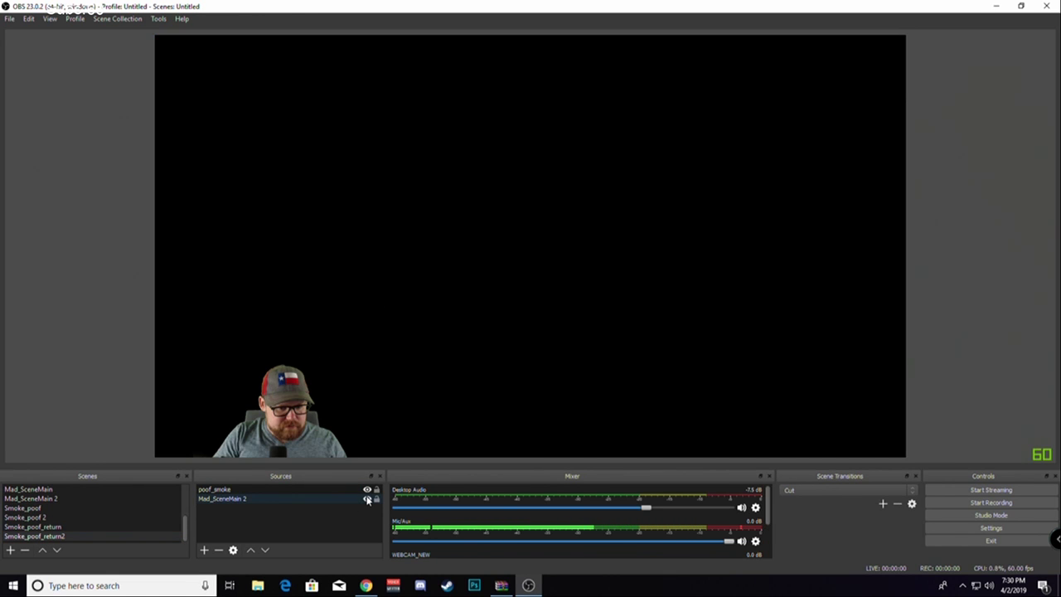
In the Scene Sequence settings, pick Smoke_poof_return as start and Smoke_poof_return2 as target.
{"action": "left_click", "coordinate": [117, 19]}
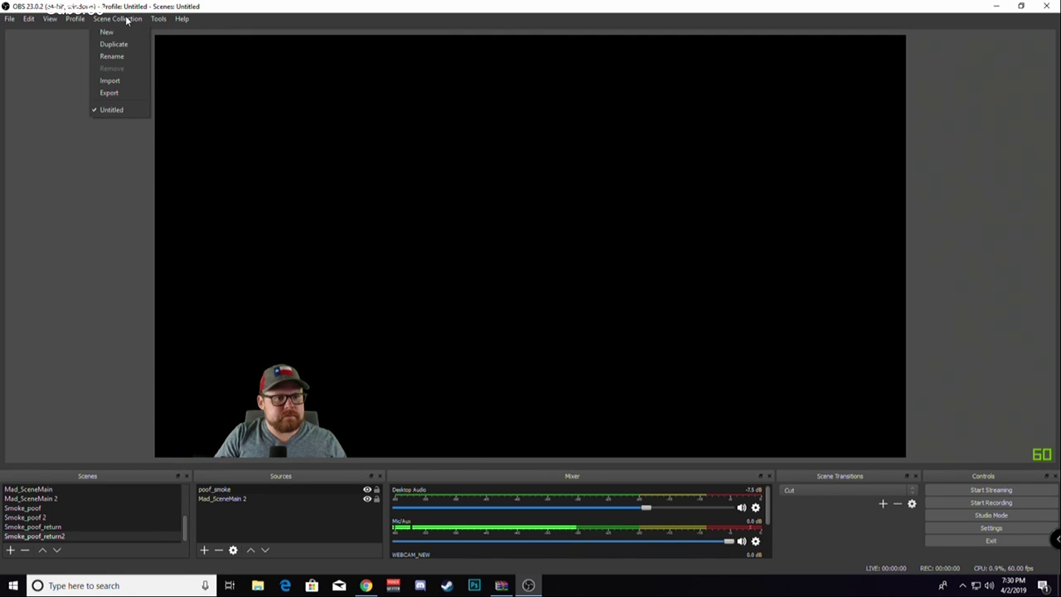
{"action": "mouse_move", "coordinate": [162, 23]}
{"action": "left_click", "coordinate": [195, 49]}
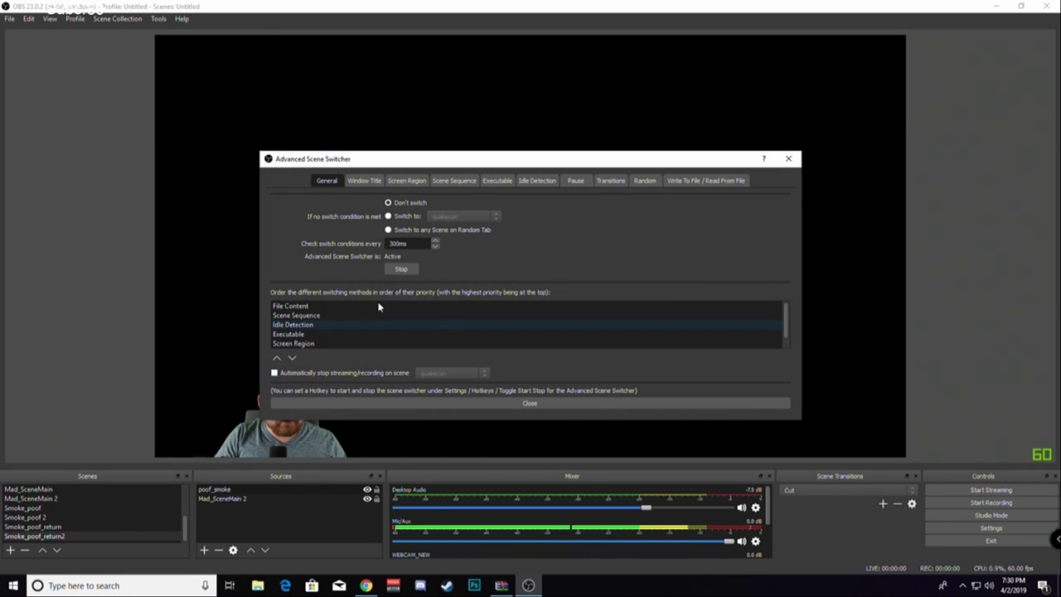
{"action": "left_click", "coordinate": [454, 180]}
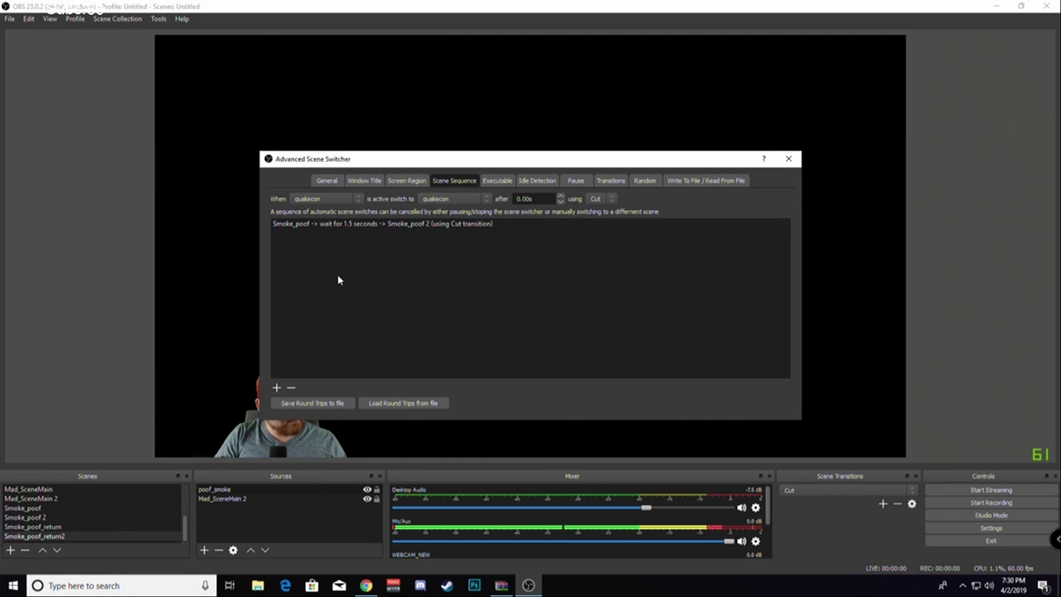
{"action": "left_click", "coordinate": [317, 198]}
{"action": "scroll", "coordinate": [340, 261], "scroll_direction": "down", "scroll_amount": 1}
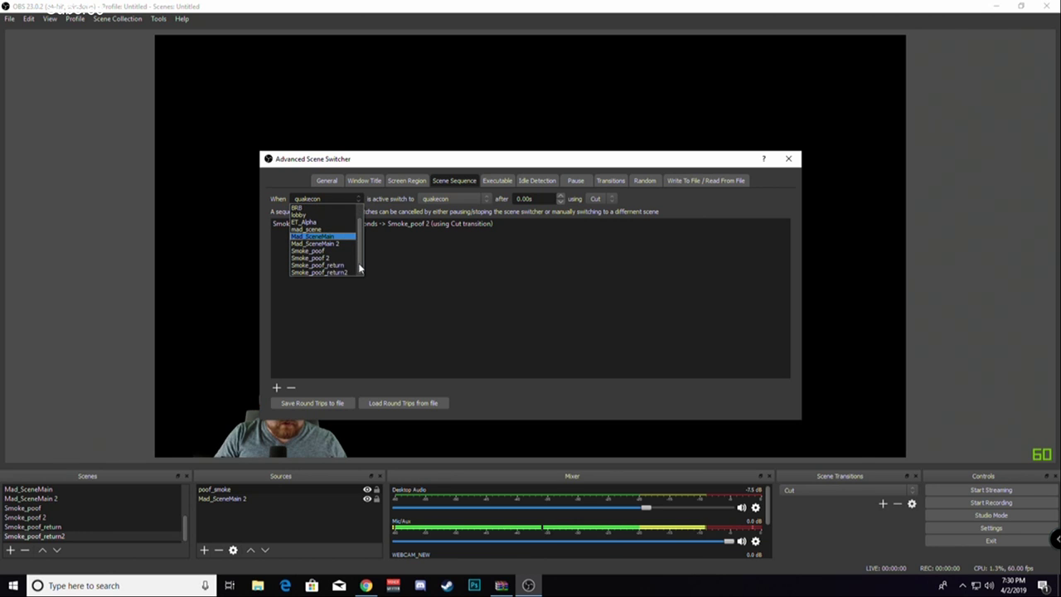
{"action": "left_click", "coordinate": [344, 266]}
{"action": "left_click", "coordinate": [454, 199]}
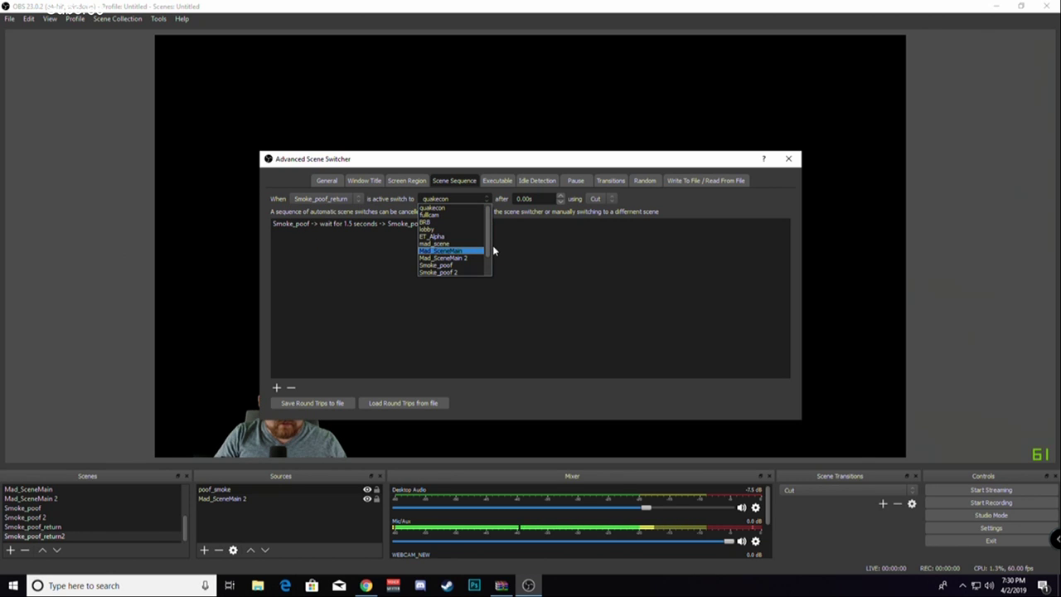
{"action": "scroll", "coordinate": [489, 251], "scroll_direction": "down", "scroll_amount": 1}
{"action": "left_click", "coordinate": [472, 267]}
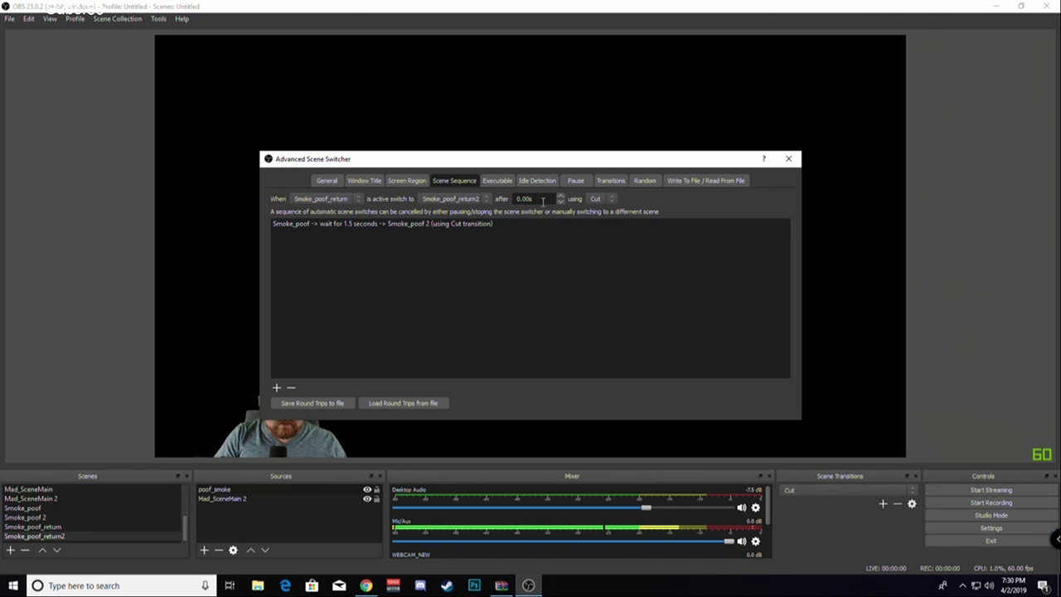
Set a 1.5 second delay, add the sequence, close the switcher and show Mad_SceneMain 2.
{"action": "key", "text": "Tab"}
{"action": "type", "text": "1,5"}
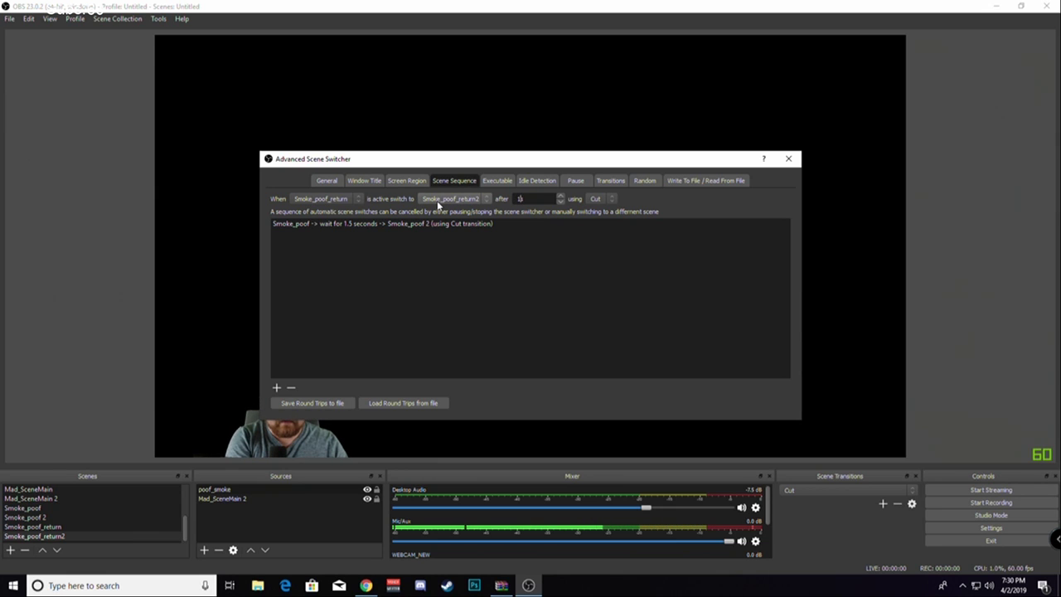
{"action": "key", "text": "Return"}
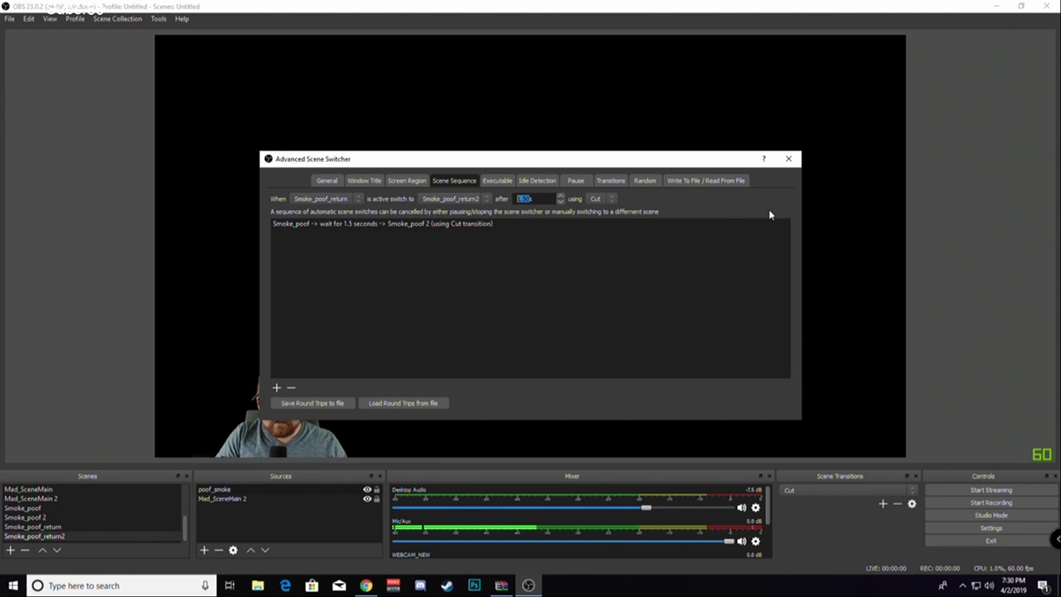
{"action": "left_click", "coordinate": [276, 388]}
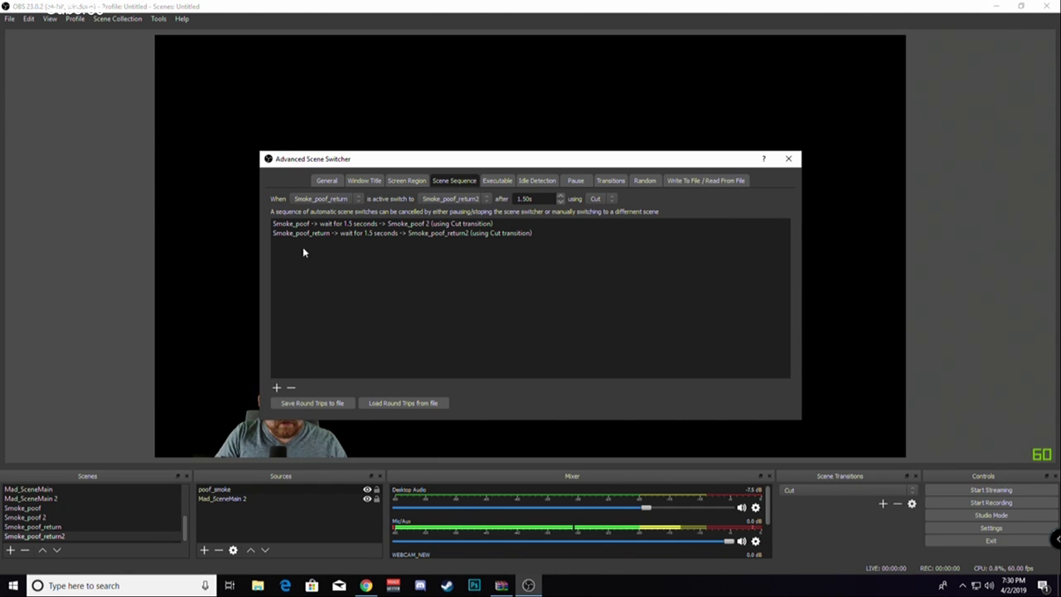
{"action": "left_click", "coordinate": [788, 159]}
{"action": "left_click", "coordinate": [78, 507]}
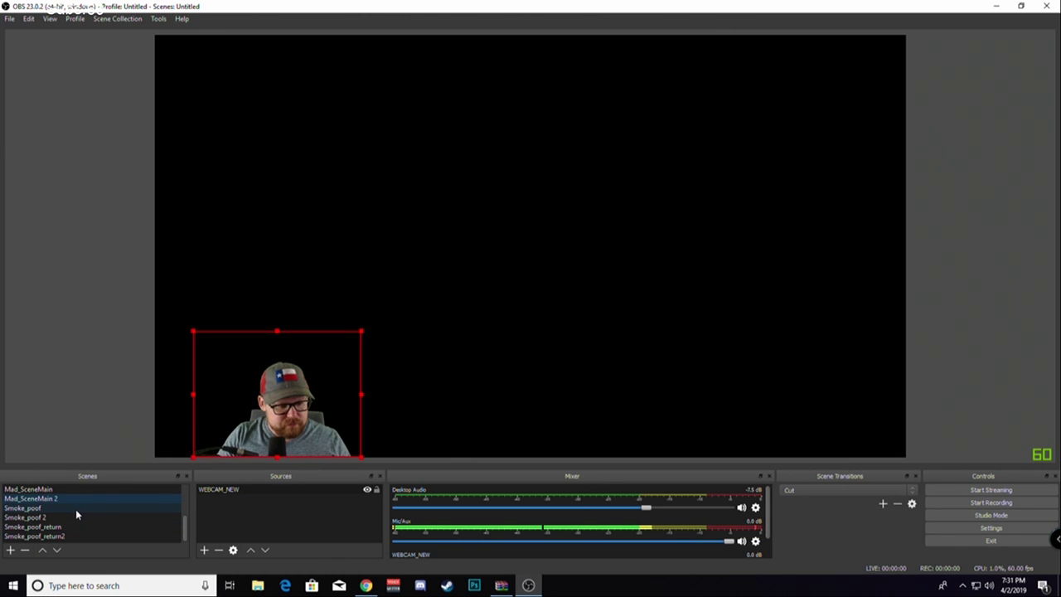
Preview Smoke_poof_return2, Mad_SceneMain 2, Smoke_poof and Smoke_poof 2, ending on Smoke_poof_return.
{"action": "left_click", "coordinate": [58, 535]}
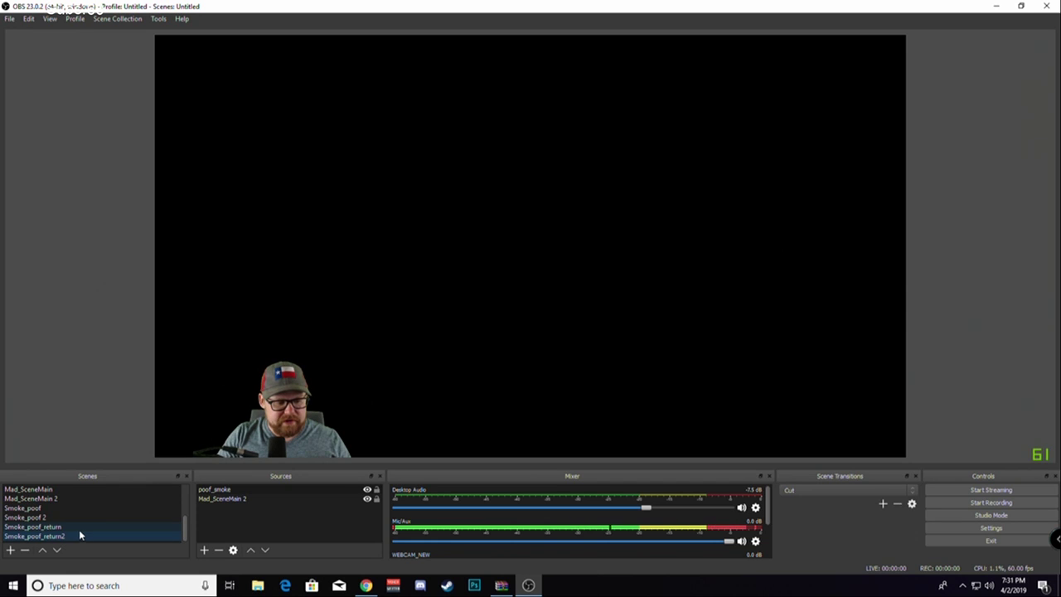
{"action": "left_click", "coordinate": [56, 498]}
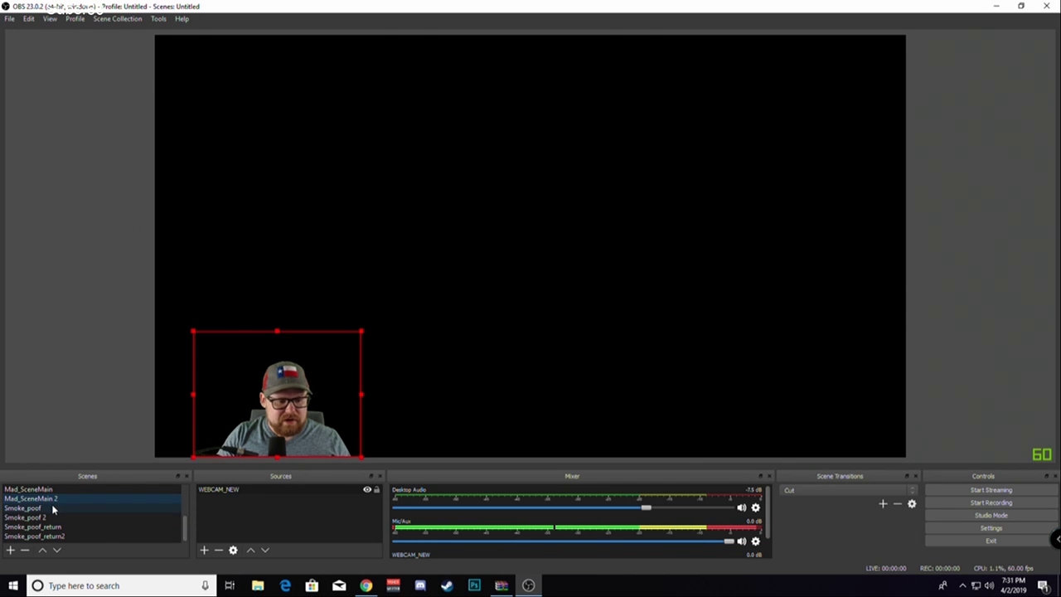
{"action": "left_click", "coordinate": [52, 507]}
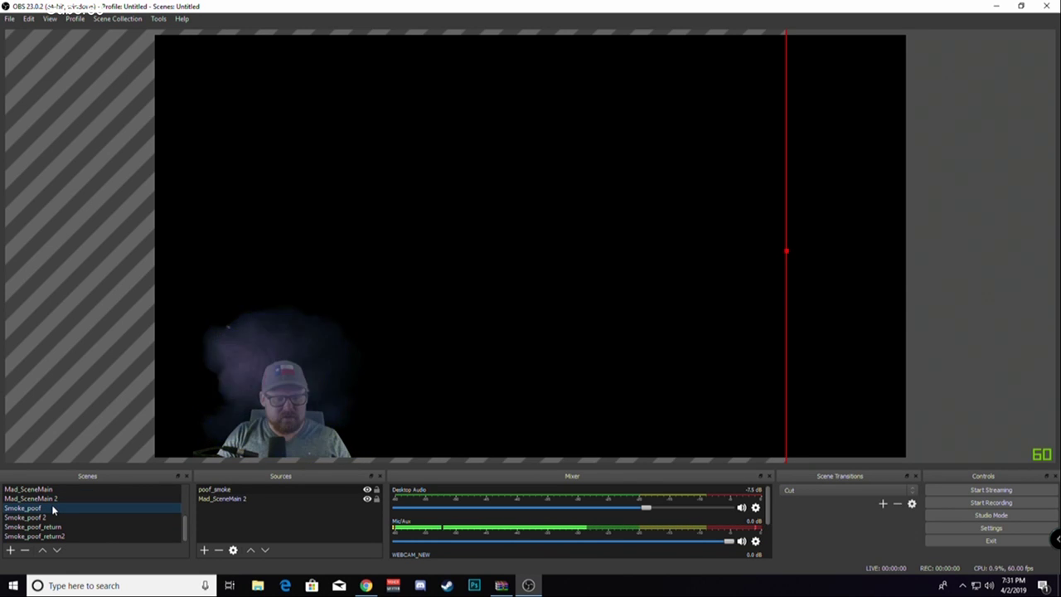
{"action": "left_click", "coordinate": [51, 517]}
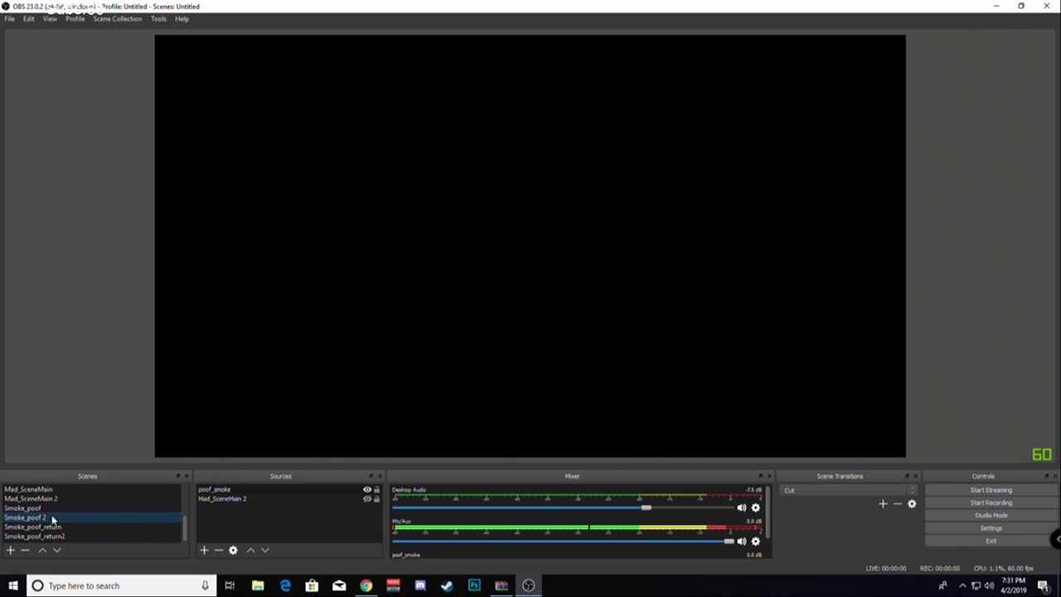
{"action": "left_click", "coordinate": [53, 527]}
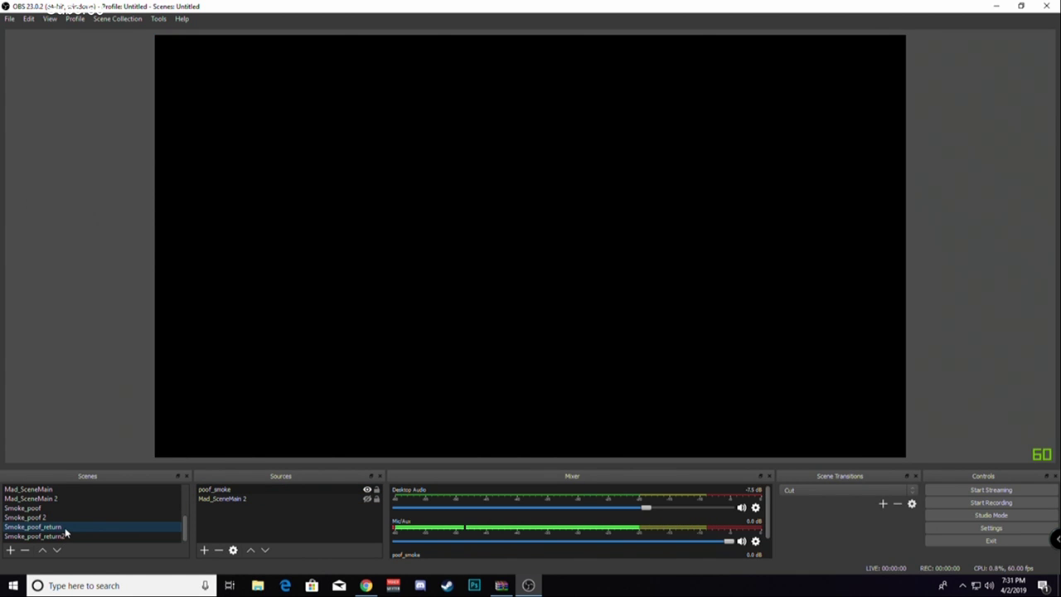
Add a media source named poof_smokereturn that plays smokeburst.mp4.
{"action": "left_click", "coordinate": [204, 551]}
{"action": "left_click", "coordinate": [245, 459]}
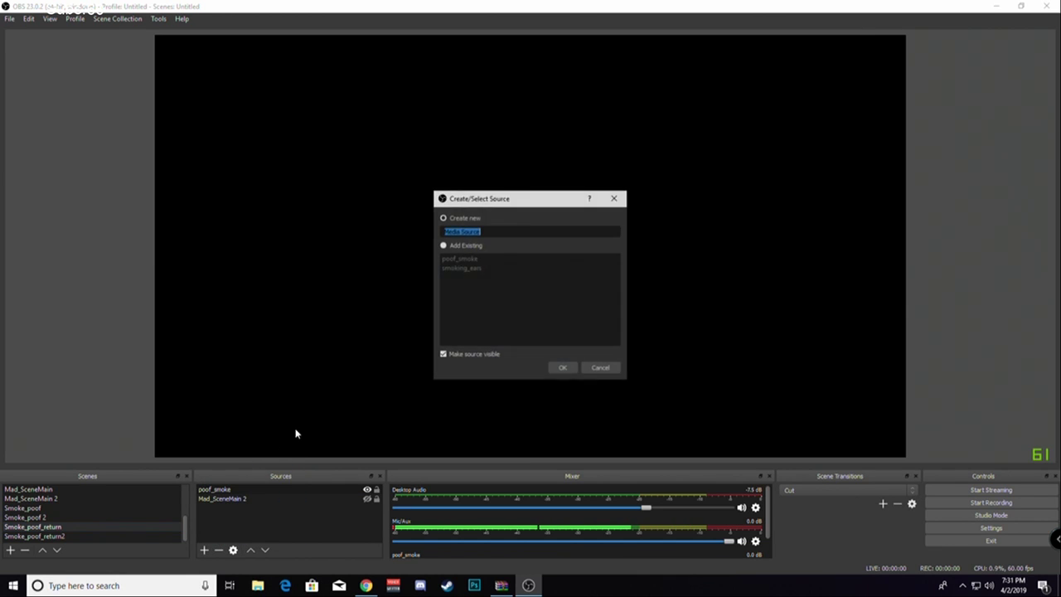
{"action": "type", "text": "smokereturn"}
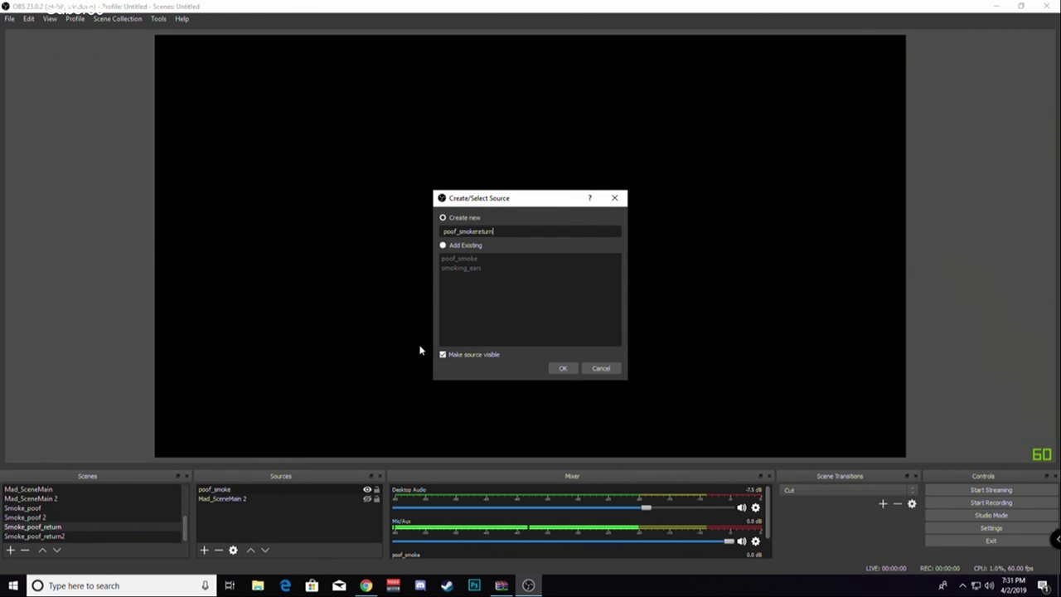
{"action": "key", "text": "Return"}
{"action": "left_click", "coordinate": [696, 357]}
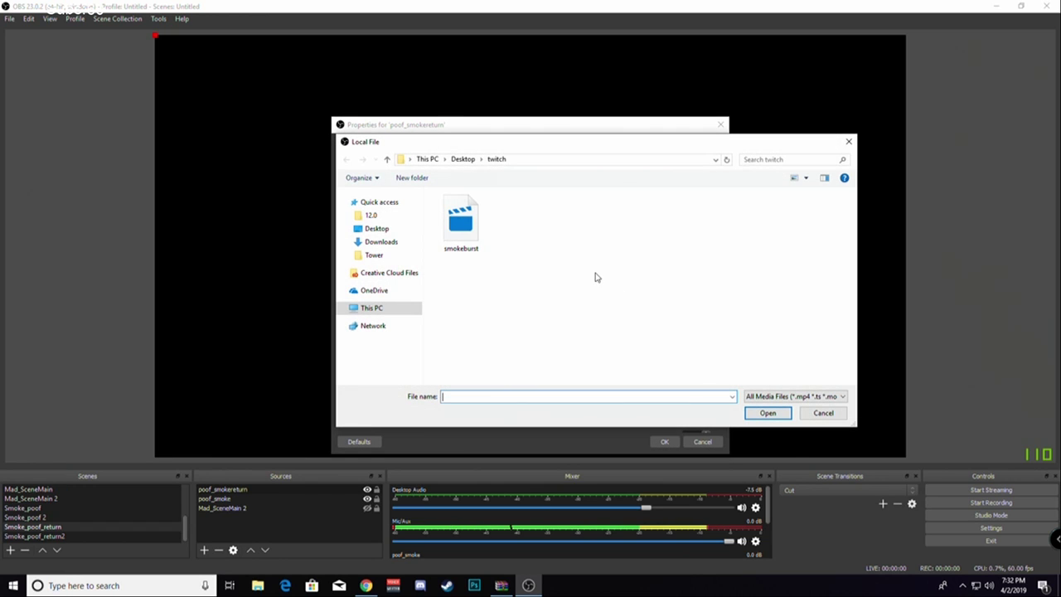
{"action": "double_click", "coordinate": [474, 222]}
{"action": "left_click", "coordinate": [673, 442]}
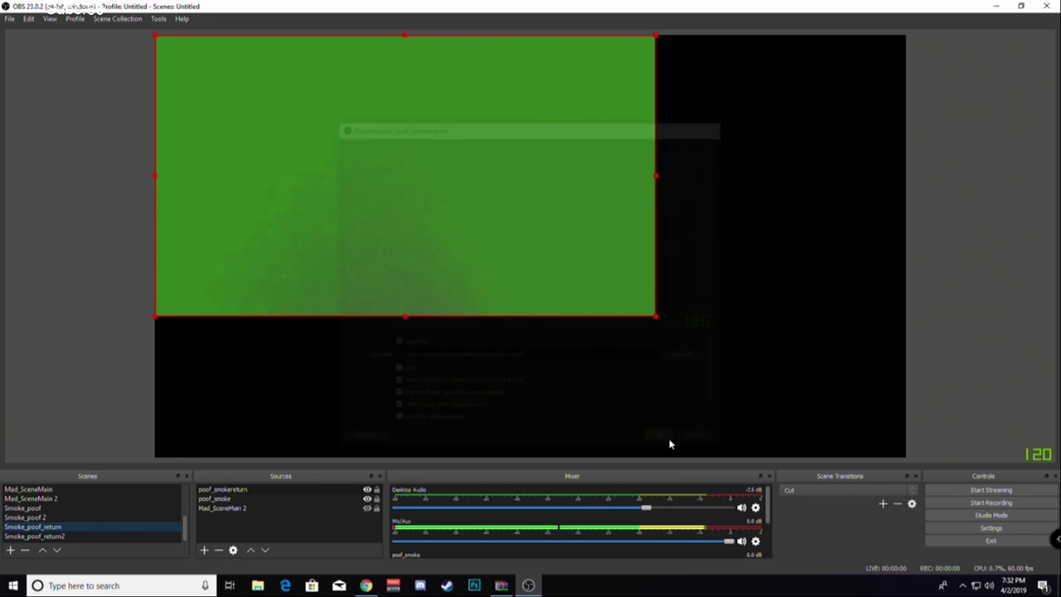
{"action": "left_click", "coordinate": [41, 508]}
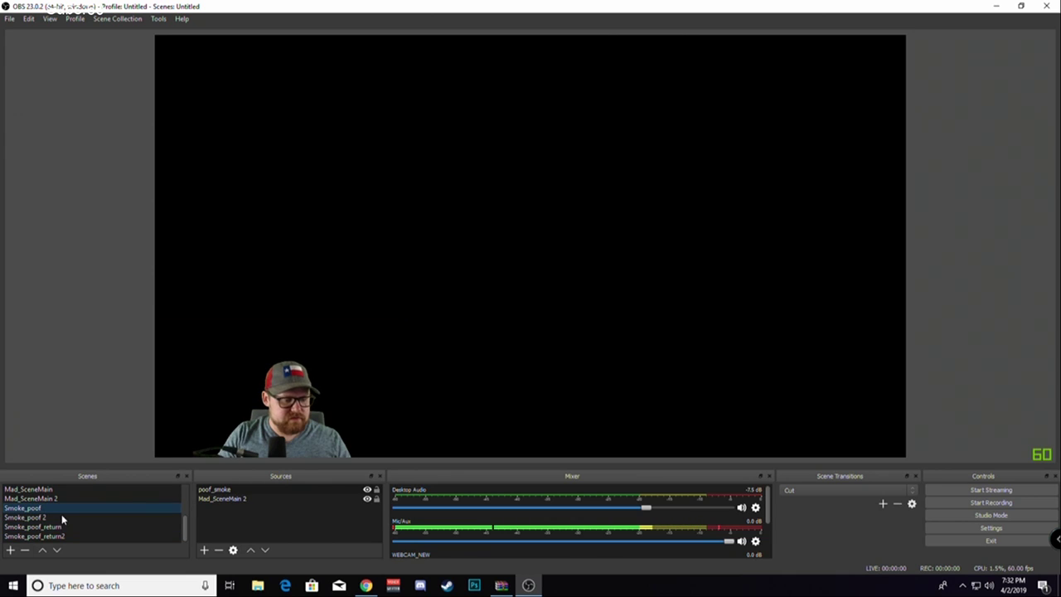
Stretch poof_smoke to fill the whole canvas.
{"action": "right_click", "coordinate": [215, 489]}
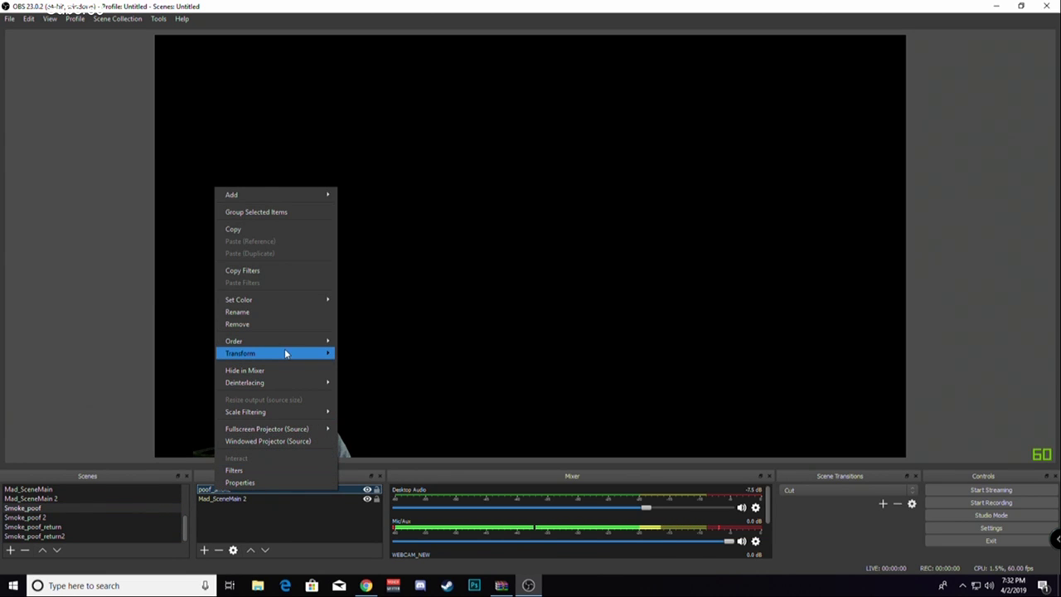
{"action": "mouse_move", "coordinate": [287, 353]}
{"action": "left_click", "coordinate": [364, 398]}
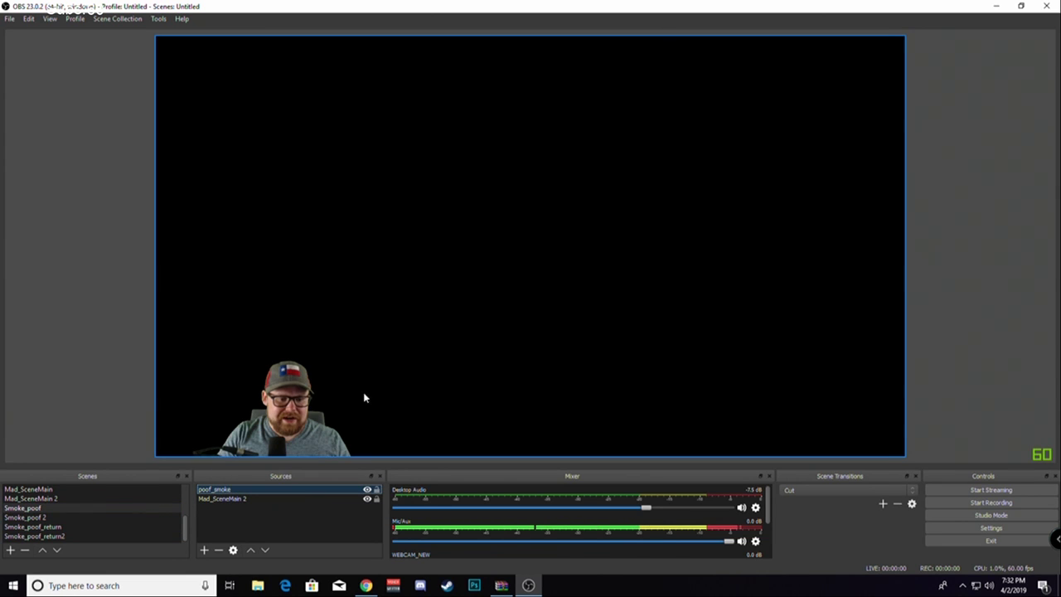
In Smoke_poof_return, paste the copied transform onto poof_smokereturn.
{"action": "left_click", "coordinate": [69, 527]}
{"action": "left_click", "coordinate": [232, 490]}
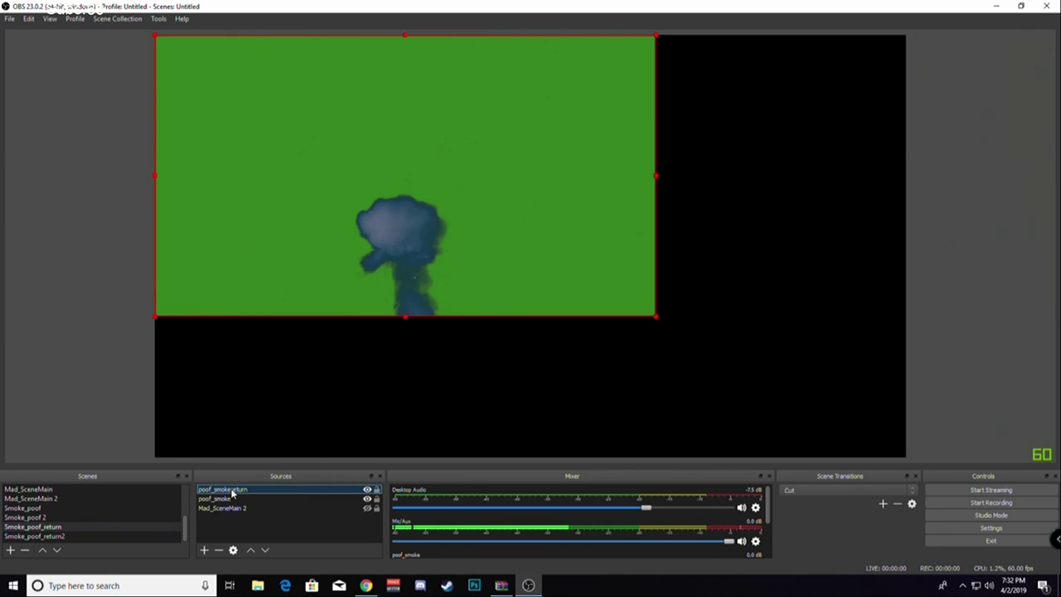
{"action": "right_click", "coordinate": [233, 492]}
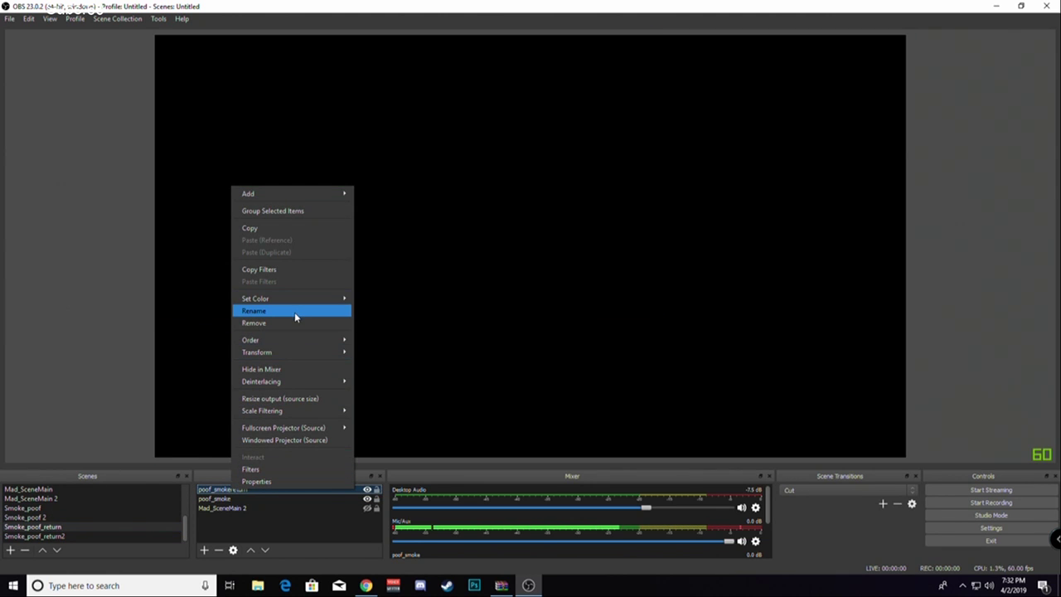
{"action": "mouse_move", "coordinate": [291, 352]}
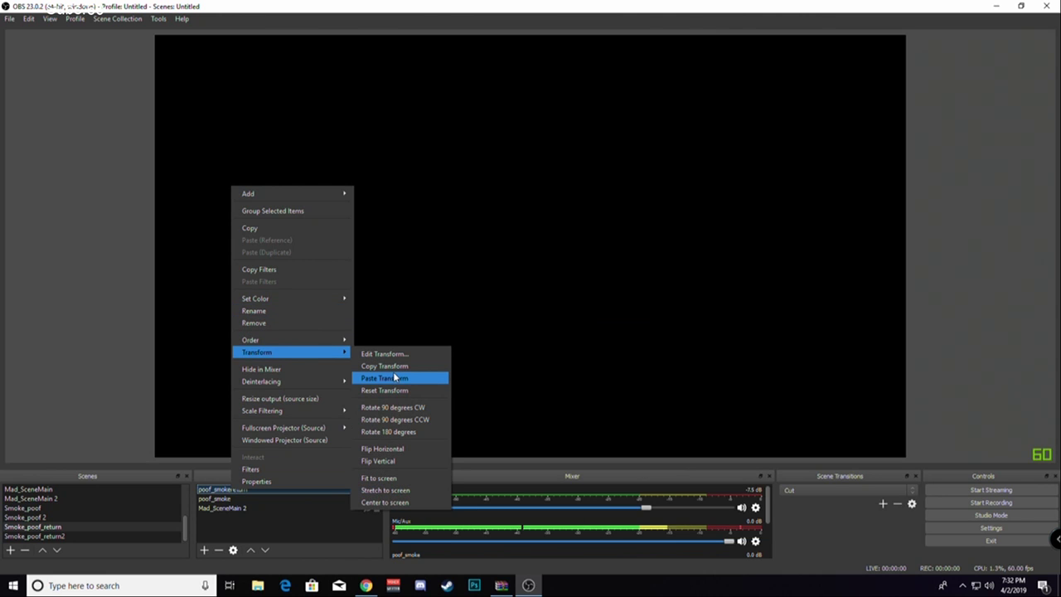
{"action": "left_click", "coordinate": [395, 379]}
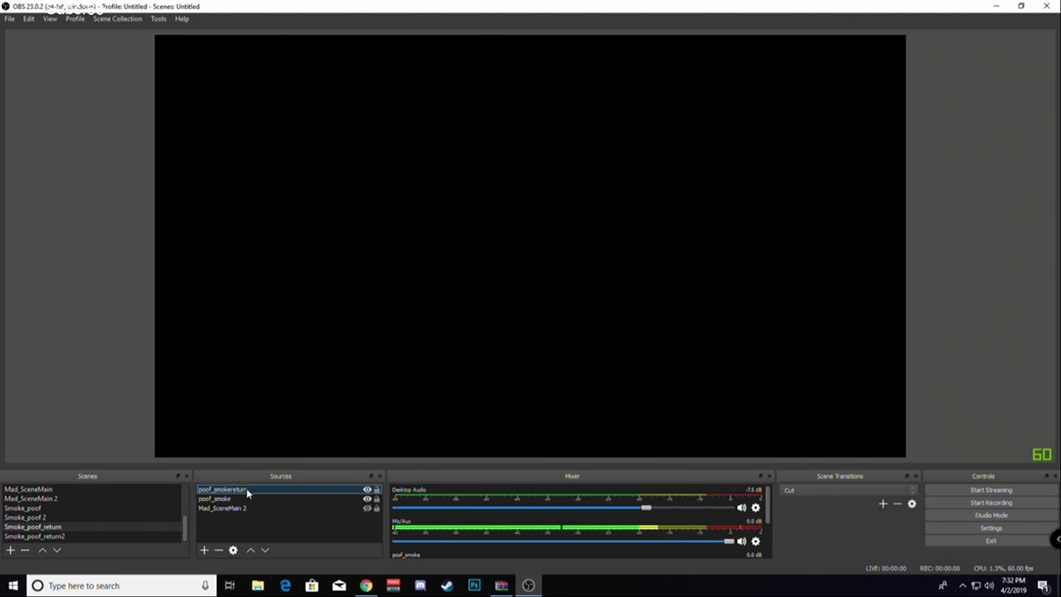
{"action": "right_click", "coordinate": [246, 488]}
{"action": "left_click", "coordinate": [96, 500]}
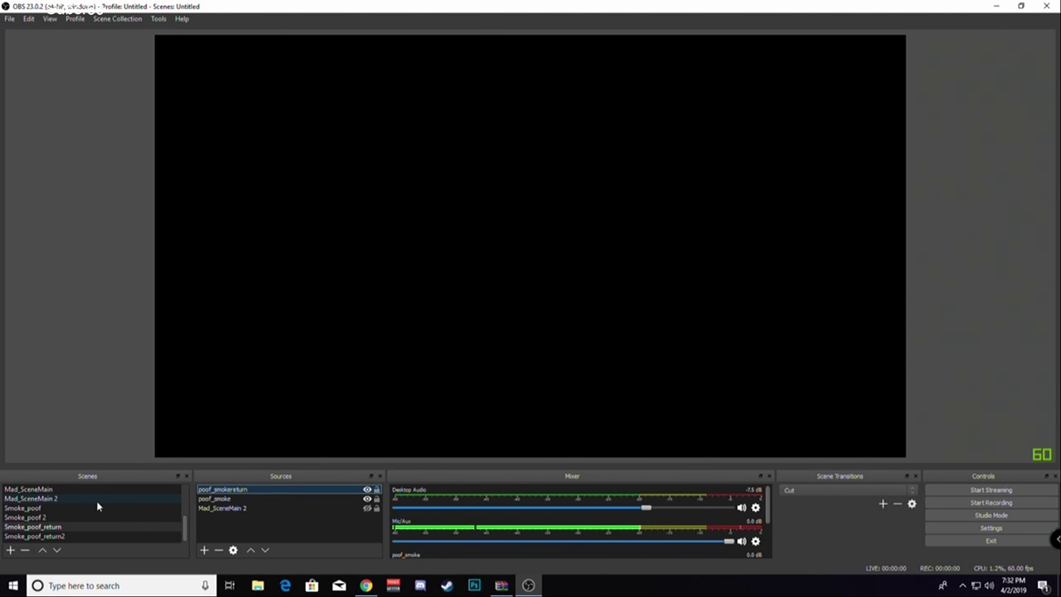
Select the poof_smoke source in Smoke_poof and bring up its options.
{"action": "left_click", "coordinate": [57, 517]}
{"action": "left_click", "coordinate": [219, 489]}
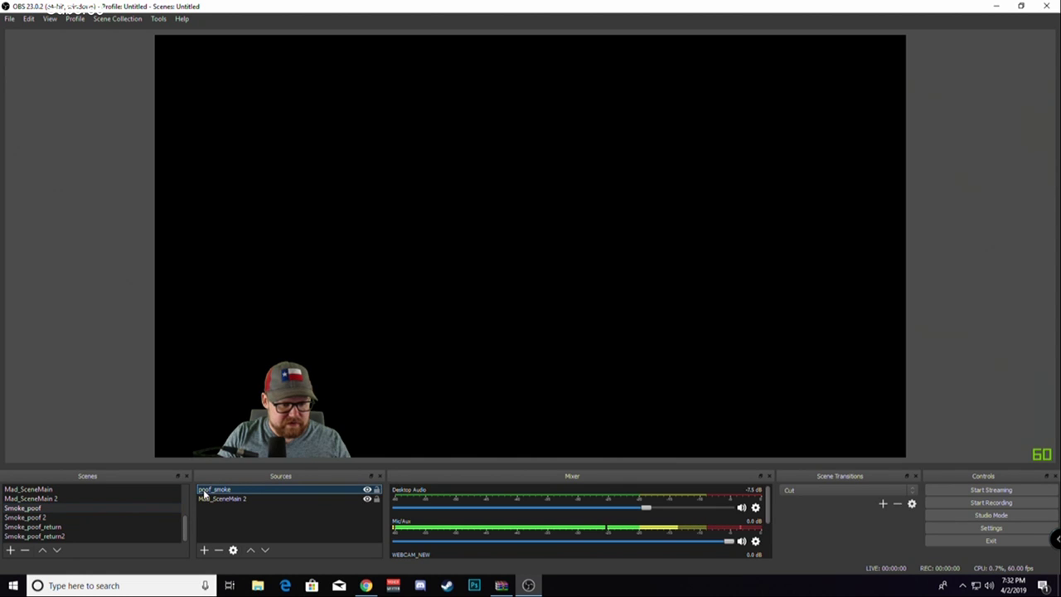
{"action": "right_click", "coordinate": [241, 488]}
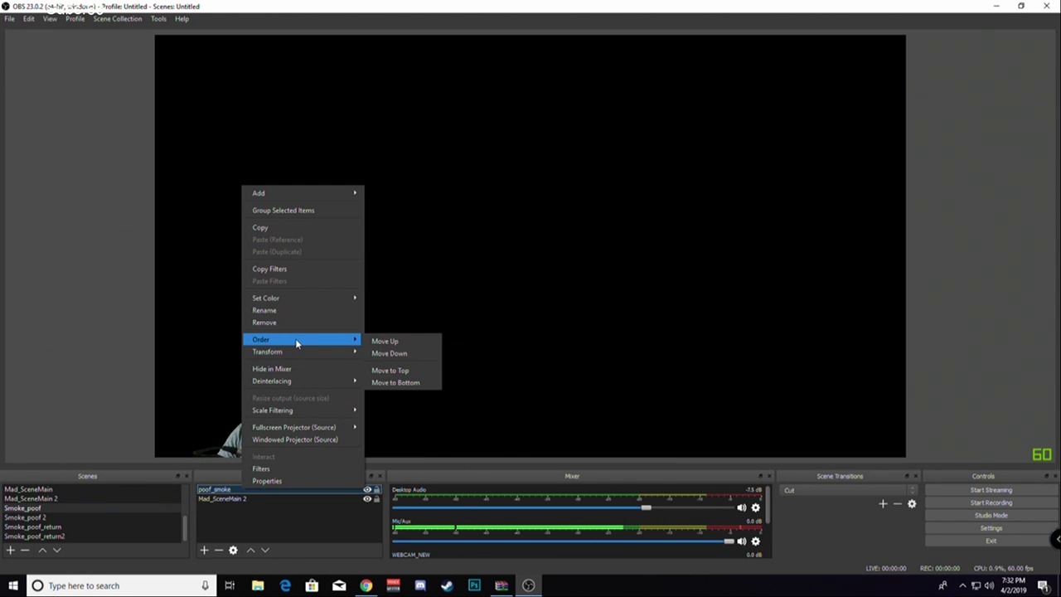
Copy poof_smoke's filters and paste them onto poof_smokereturn in Smoke_poof_return.
{"action": "mouse_move", "coordinate": [304, 355]}
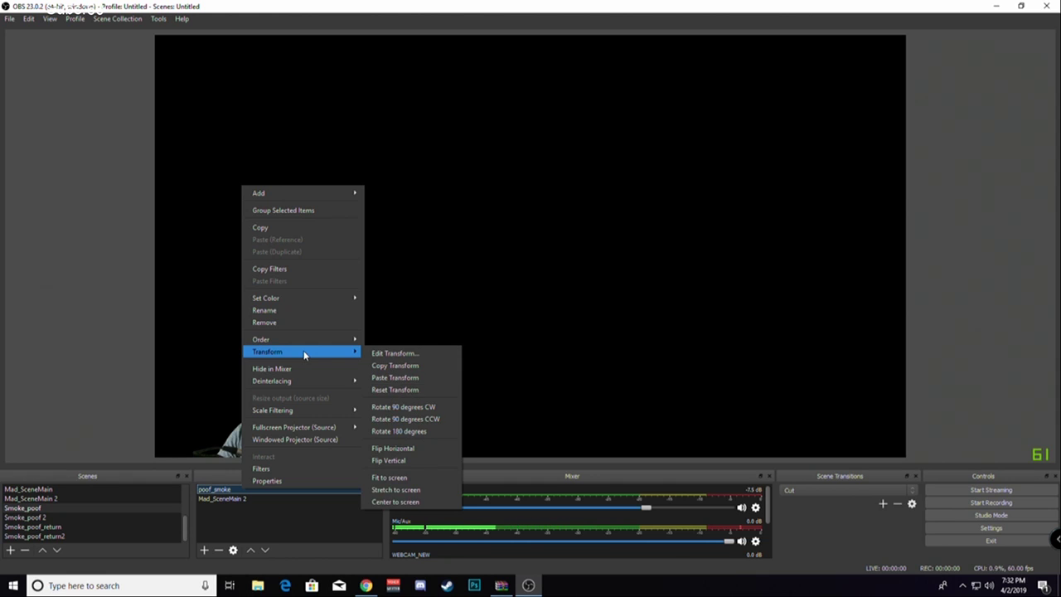
{"action": "left_click", "coordinate": [287, 270]}
{"action": "left_click", "coordinate": [69, 531]}
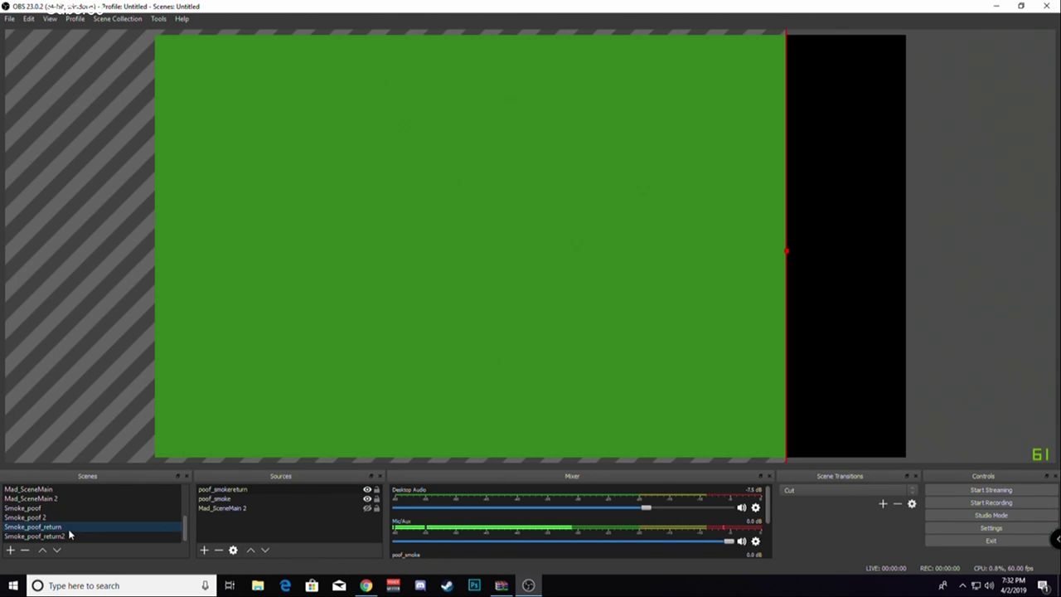
{"action": "right_click", "coordinate": [227, 489]}
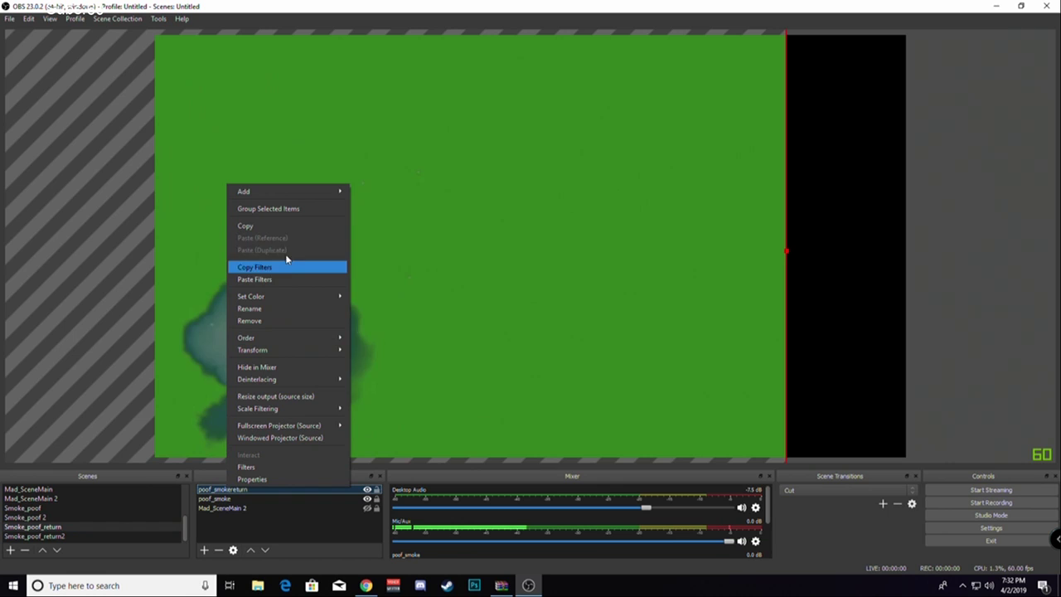
{"action": "left_click", "coordinate": [276, 280]}
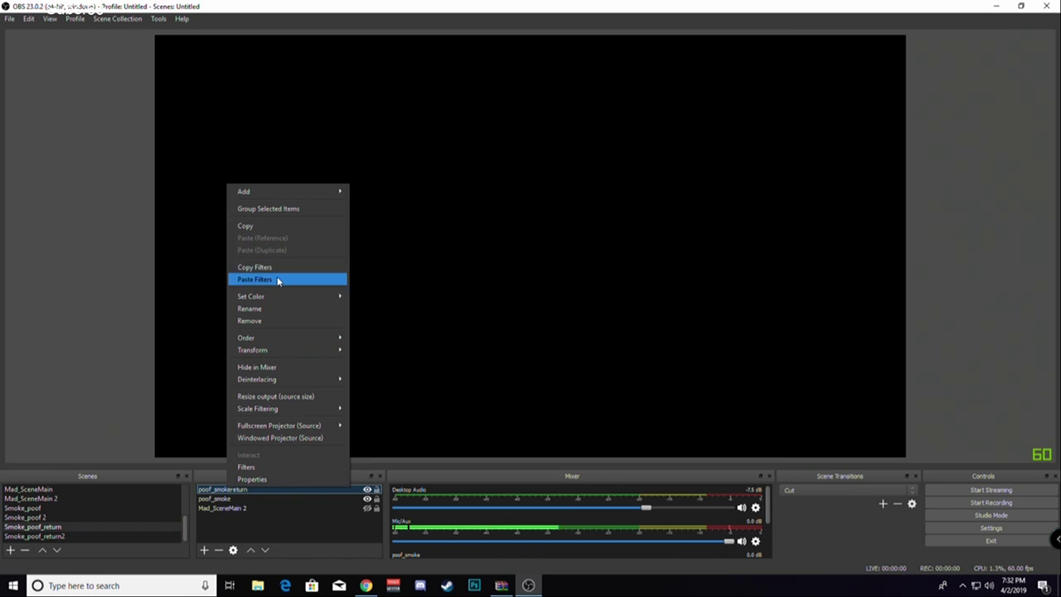
Remove poof_smoke from Smoke_poof_return, then select poof_smokereturn and bring up its options.
{"action": "left_click", "coordinate": [234, 500]}
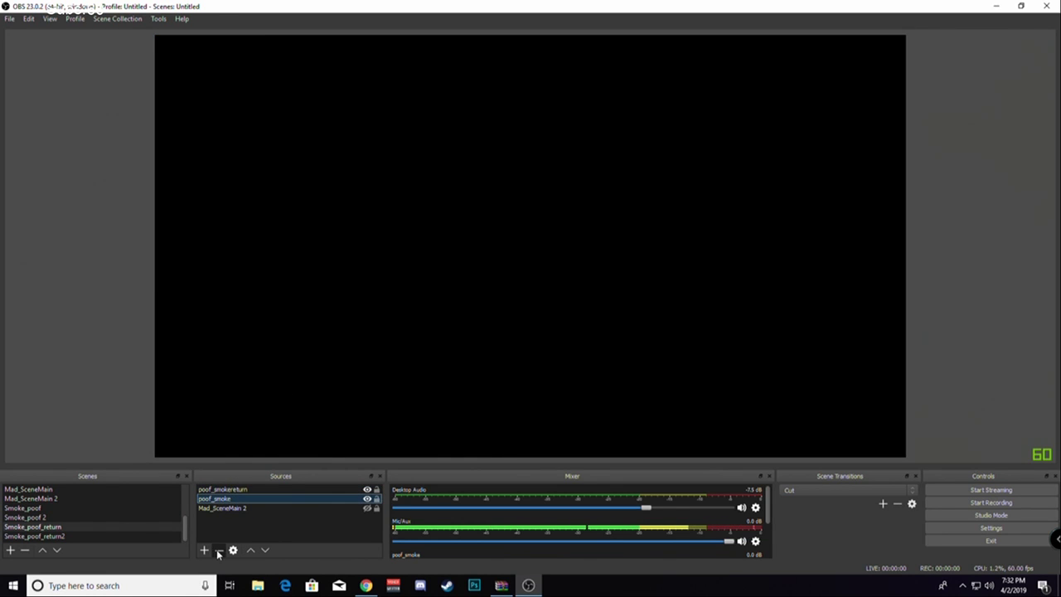
{"action": "left_click", "coordinate": [219, 550]}
{"action": "left_click", "coordinate": [566, 306]}
{"action": "left_click", "coordinate": [232, 491]}
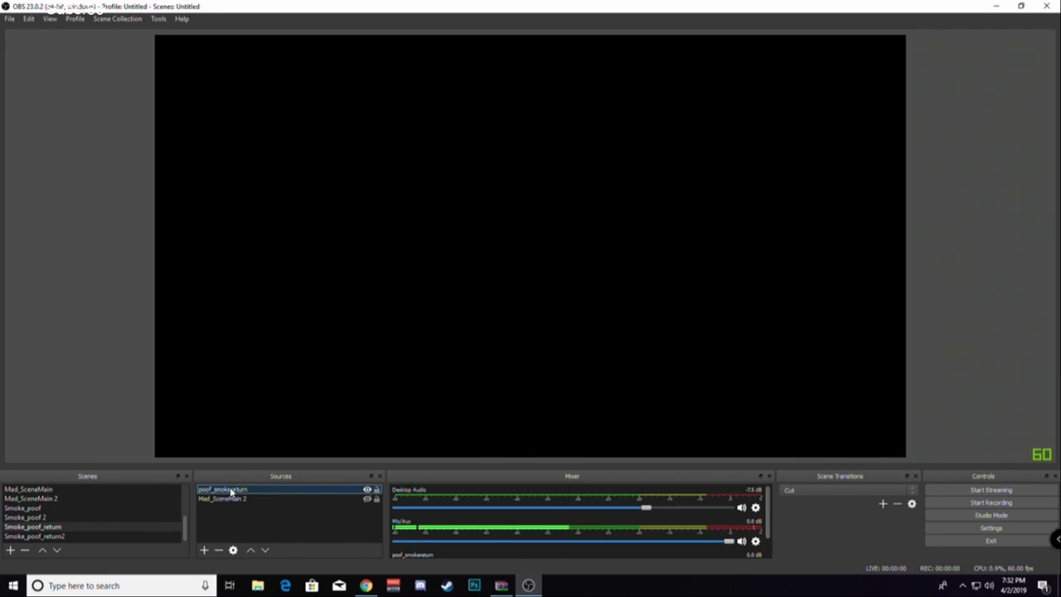
{"action": "right_click", "coordinate": [232, 491]}
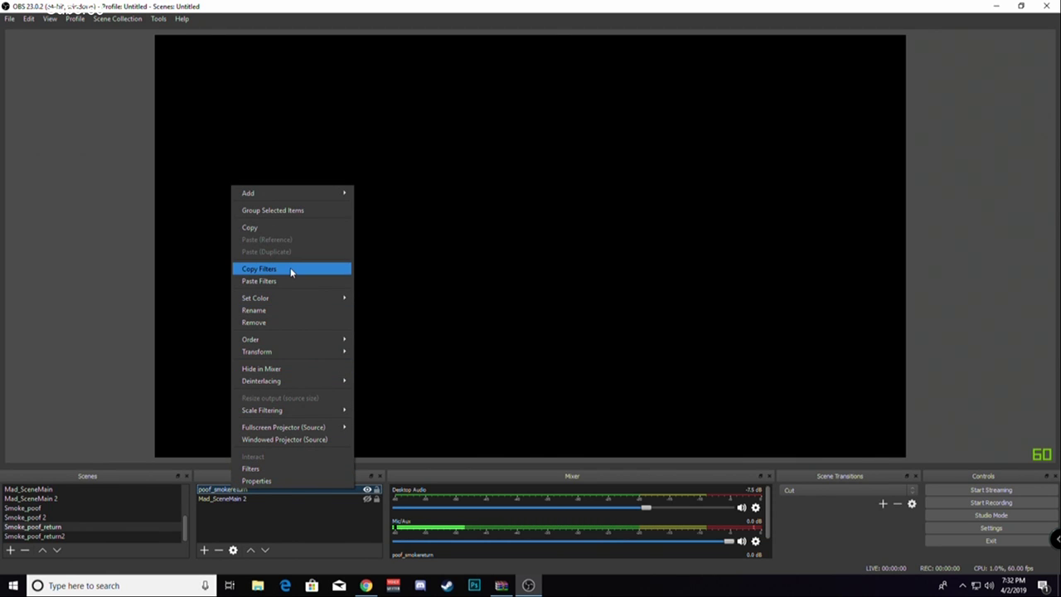
Remove poof_smoke from the Smoke_poof_return2 scene.
{"action": "left_click", "coordinate": [77, 536]}
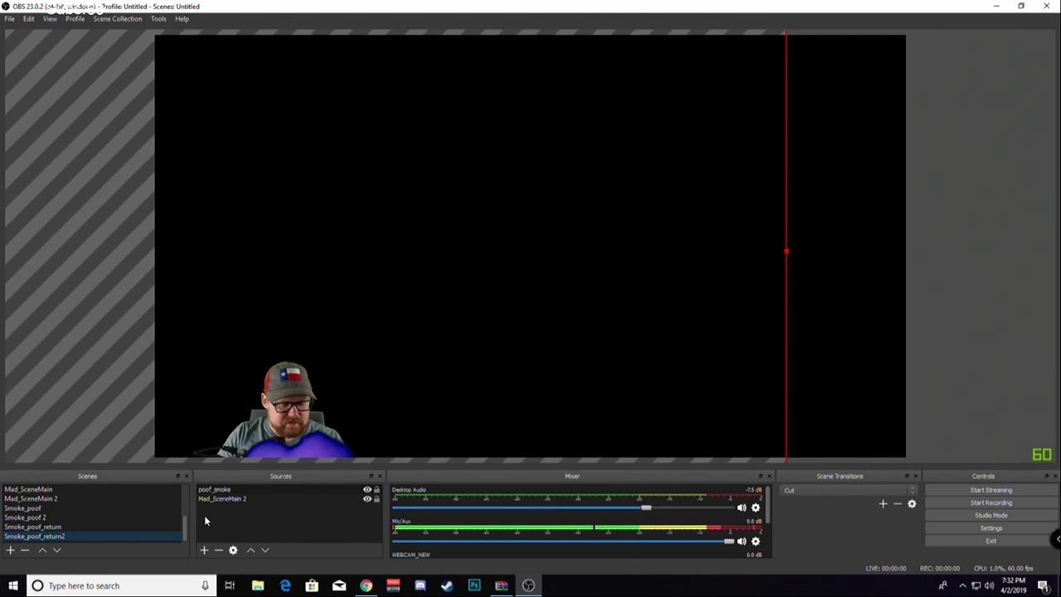
{"action": "left_click", "coordinate": [218, 550]}
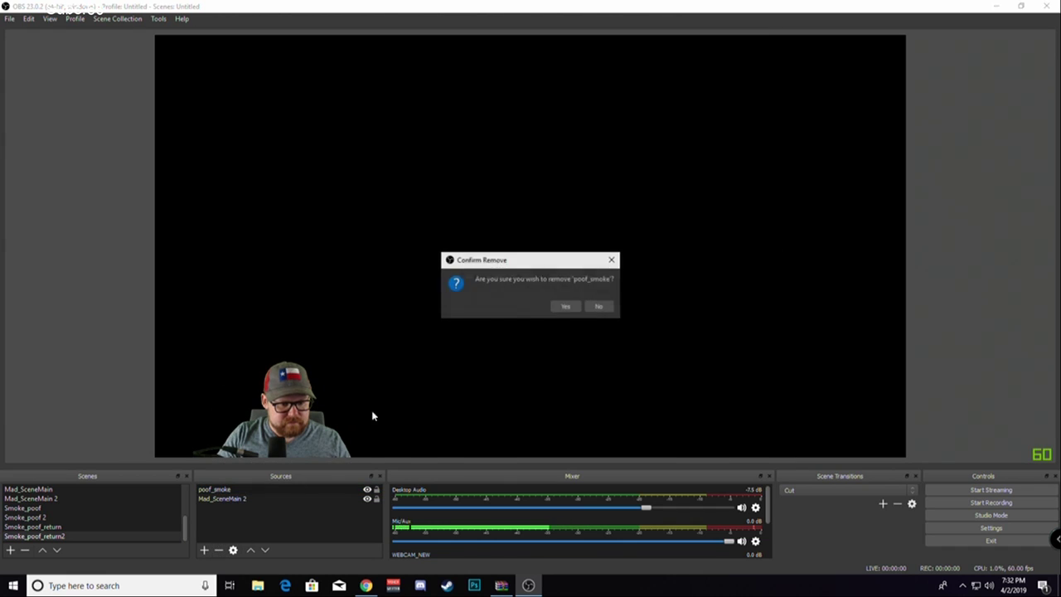
{"action": "left_click", "coordinate": [570, 308]}
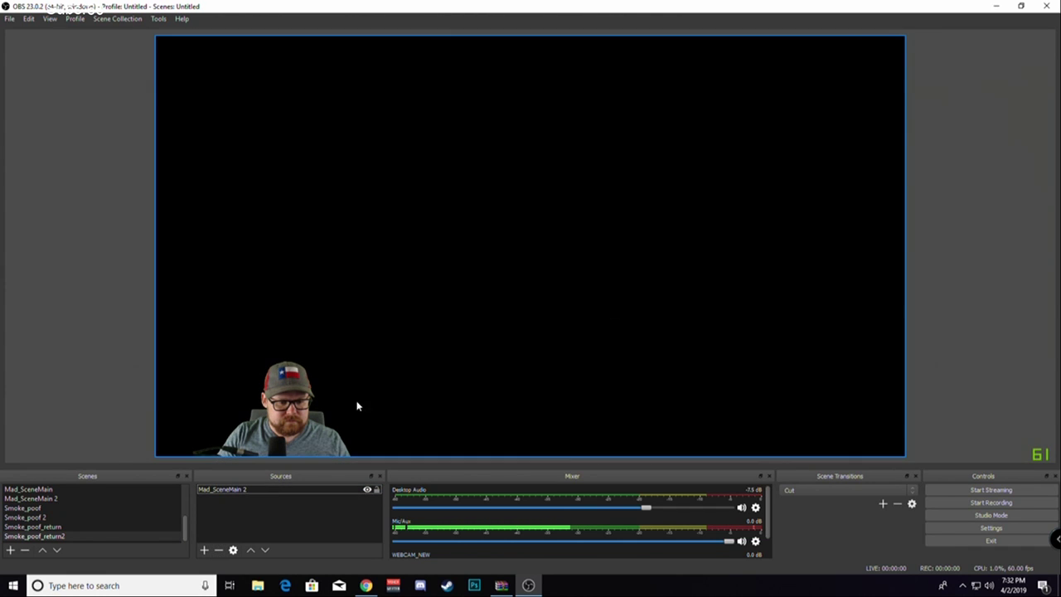
Add the existing poof_smokereturn media source to Smoke_poof_return2.
{"action": "left_click", "coordinate": [204, 549]}
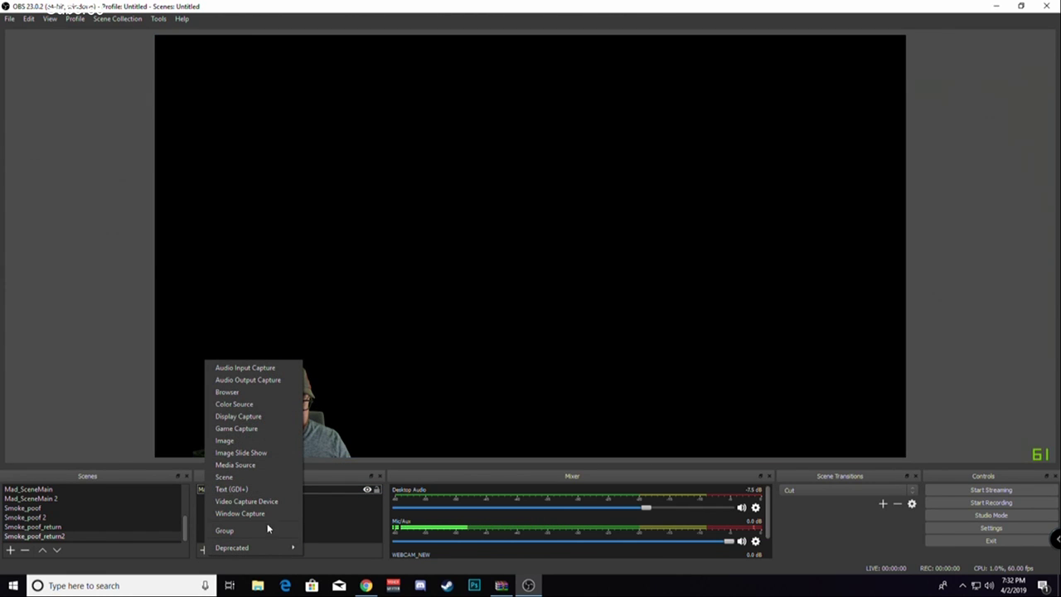
{"action": "left_click", "coordinate": [236, 464]}
{"action": "left_click", "coordinate": [472, 246]}
{"action": "left_click", "coordinate": [476, 269]}
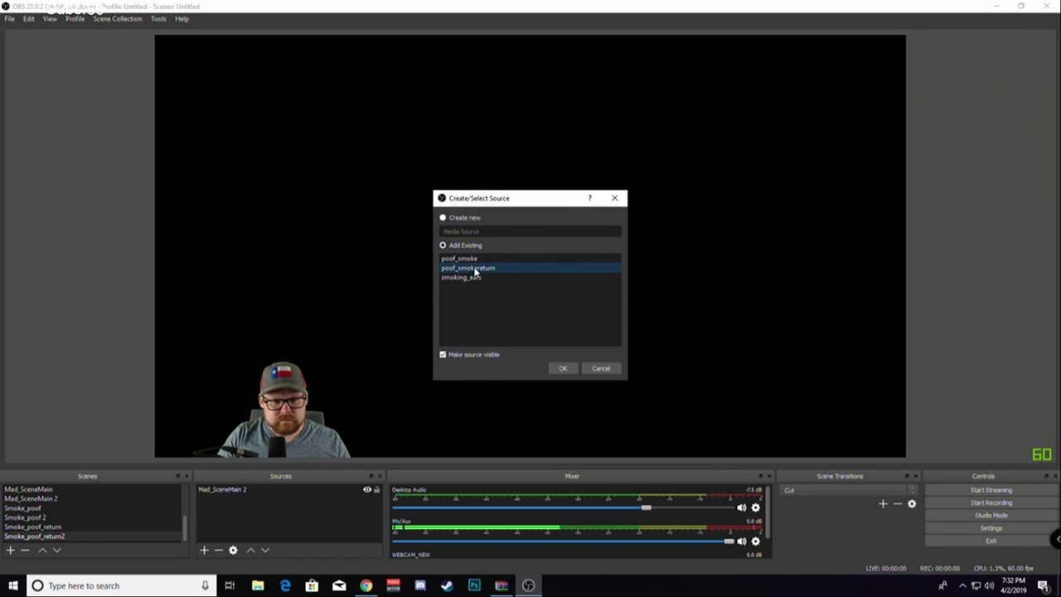
{"action": "left_click", "coordinate": [575, 366]}
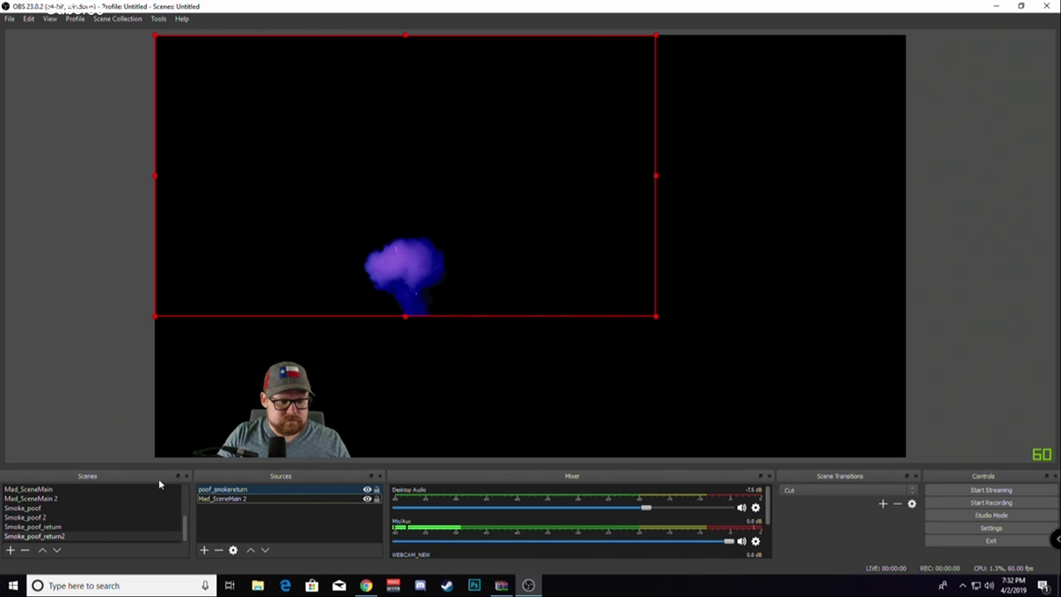
Apply a Transform option to poof_smokereturn to set its position and size.
{"action": "left_click", "coordinate": [86, 523]}
{"action": "left_click", "coordinate": [121, 536]}
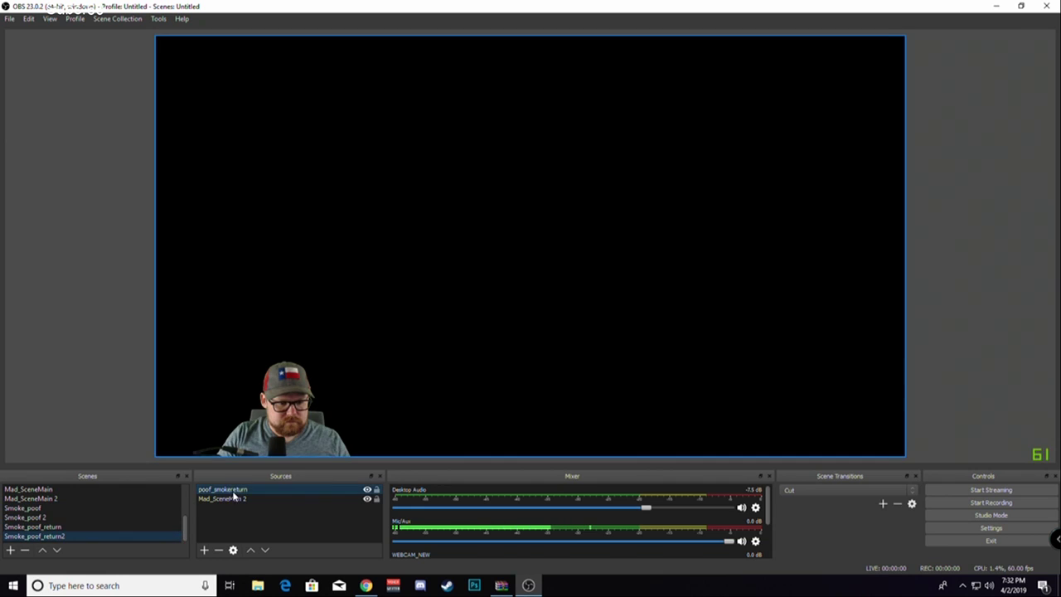
{"action": "right_click", "coordinate": [238, 489]}
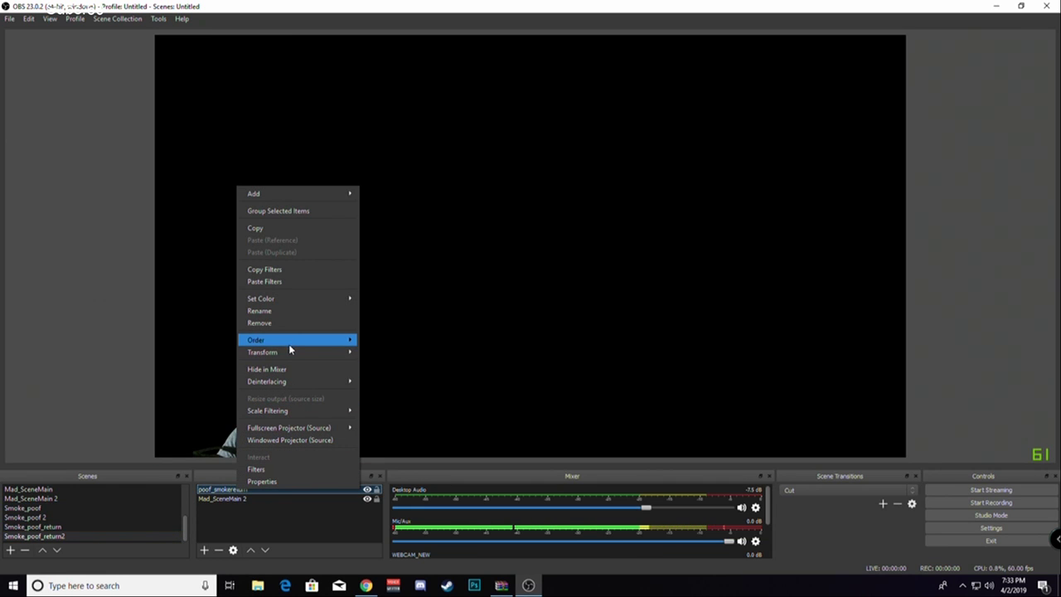
{"action": "mouse_move", "coordinate": [307, 352]}
{"action": "left_click", "coordinate": [410, 390]}
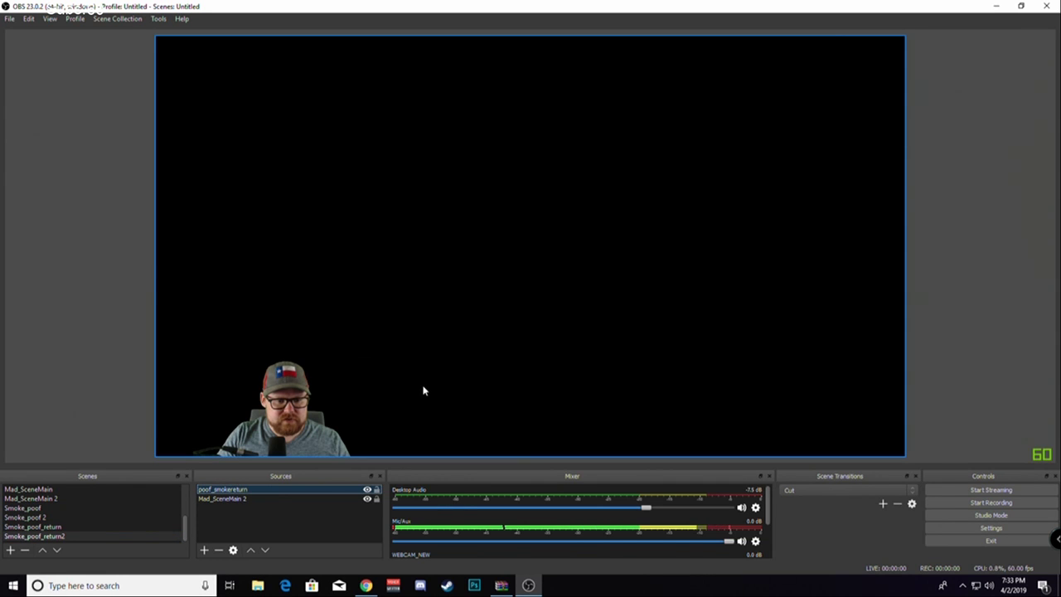
Start automatic scene switching in the Advanced Scene Switcher settings.
{"action": "left_click", "coordinate": [67, 497]}
{"action": "left_click", "coordinate": [84, 507]}
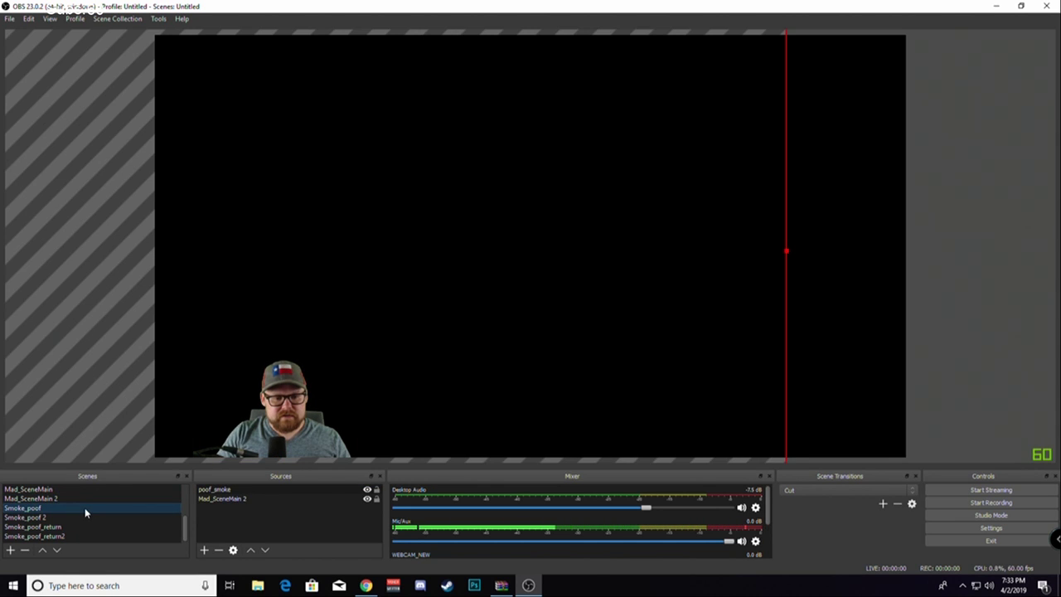
{"action": "left_click", "coordinate": [117, 18]}
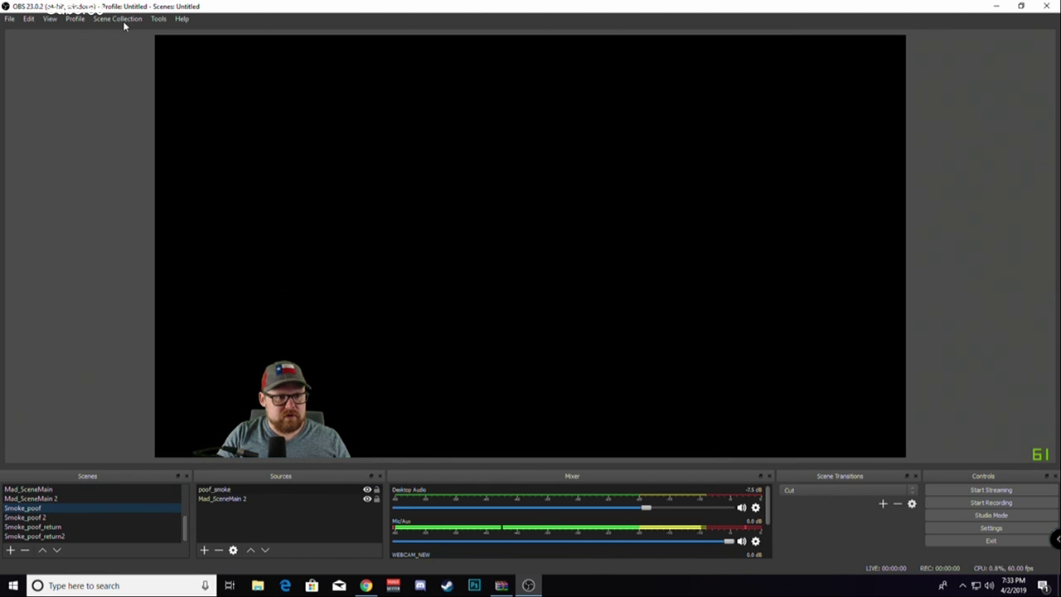
{"action": "mouse_move", "coordinate": [158, 18]}
{"action": "left_click", "coordinate": [176, 48]}
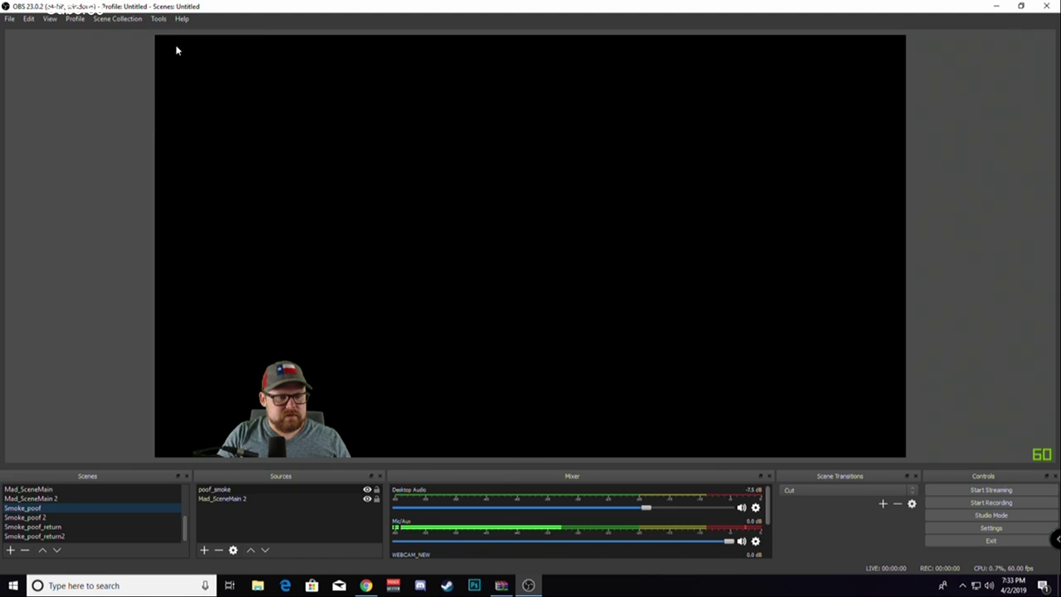
{"action": "left_click", "coordinate": [402, 270]}
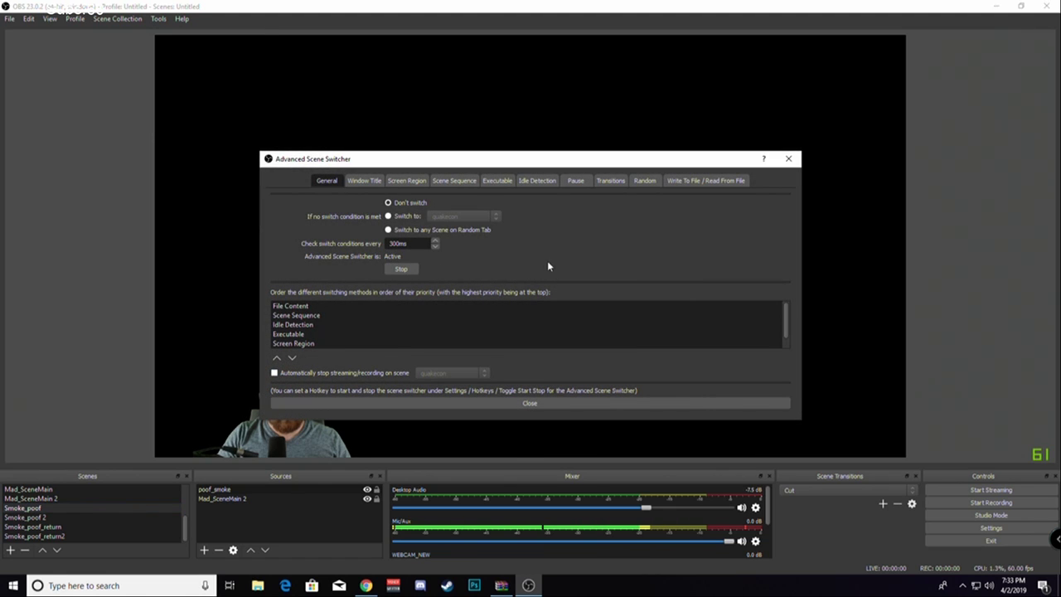
{"action": "left_click", "coordinate": [791, 158]}
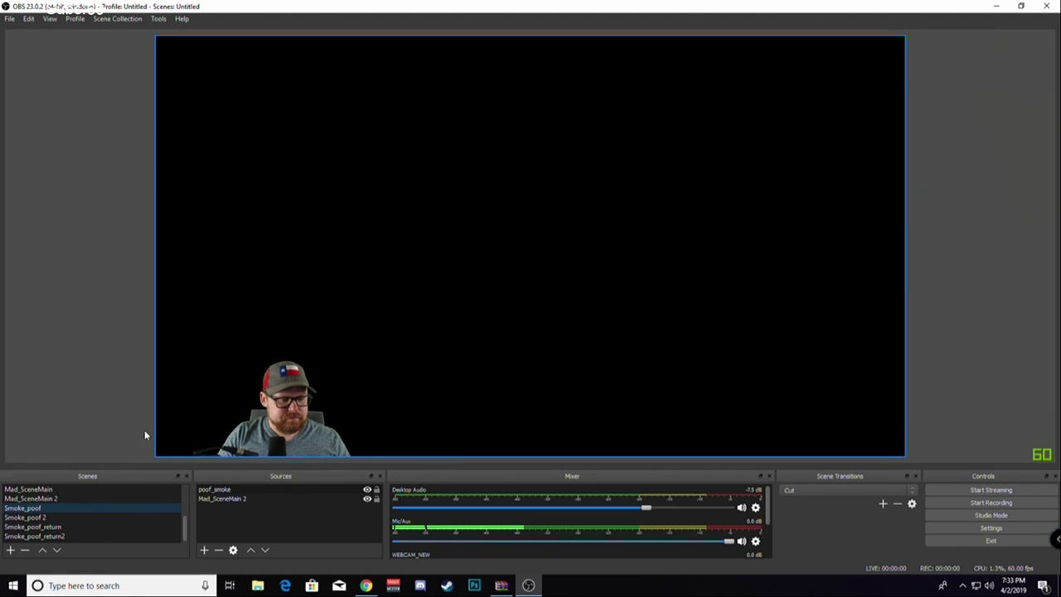
Test the sequence from Mad_SceneMain 2 through Smoke_poof to Smoke_poof_return.
{"action": "left_click", "coordinate": [58, 499]}
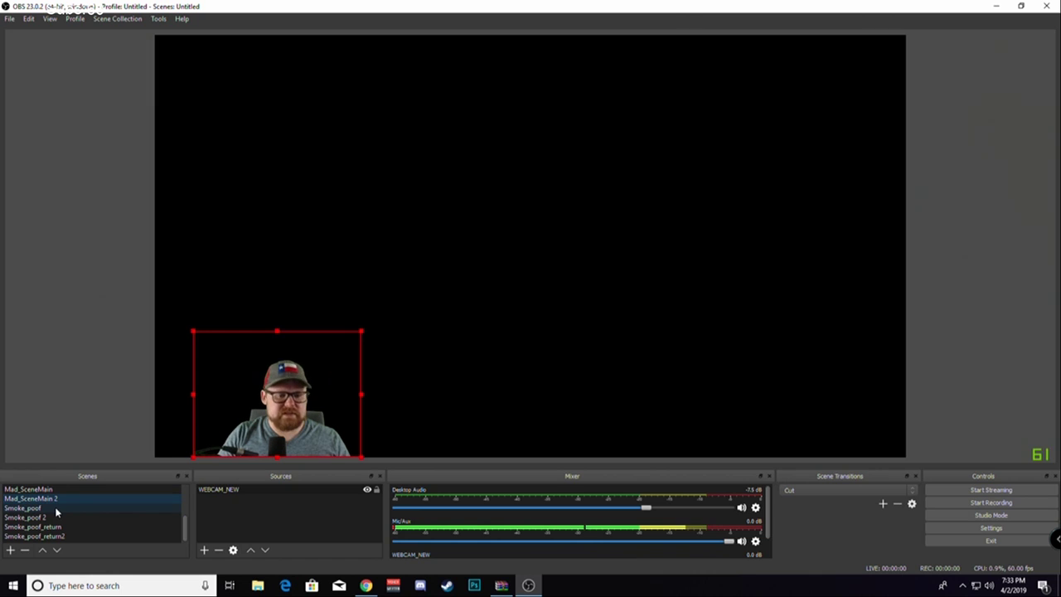
{"action": "left_click", "coordinate": [55, 506]}
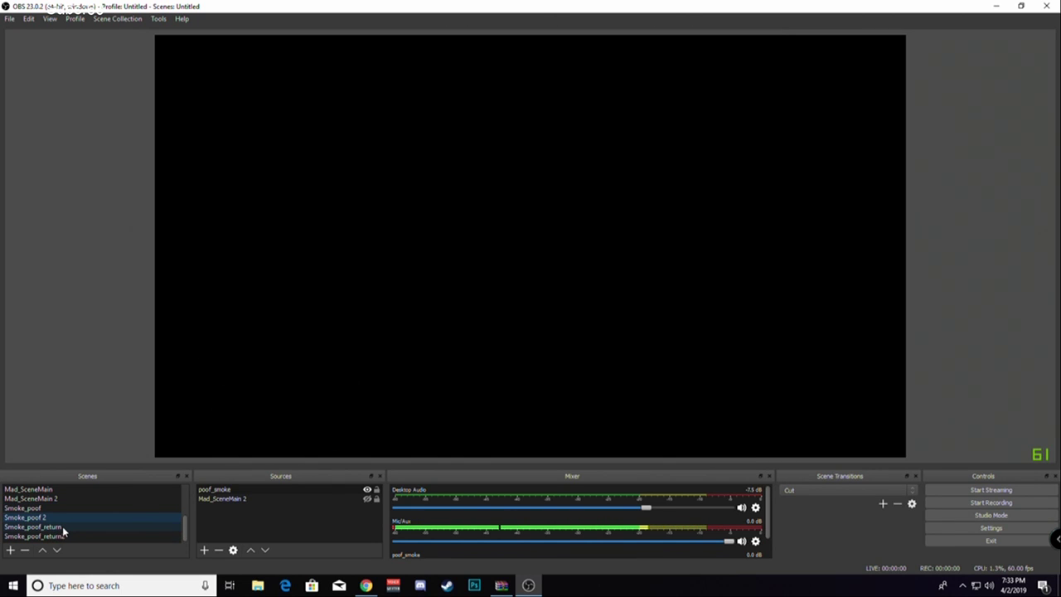
{"action": "left_click", "coordinate": [62, 527]}
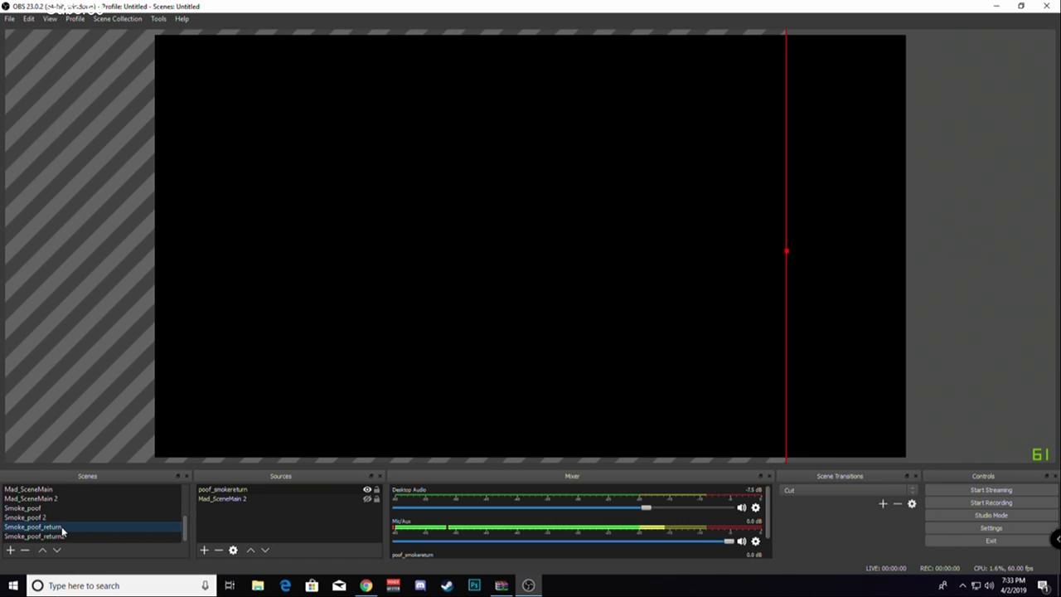